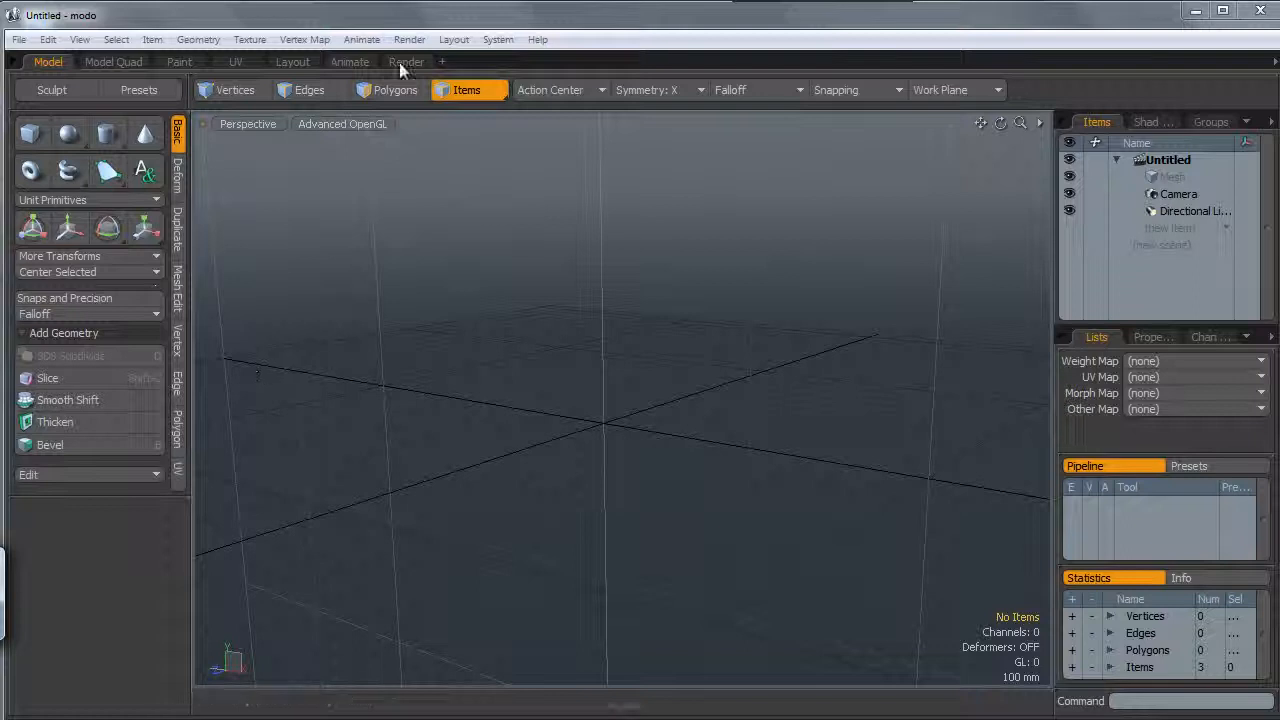
Load the 401 Default Layout for the workspace
left_click(453, 40)
mouse_move(490, 63)
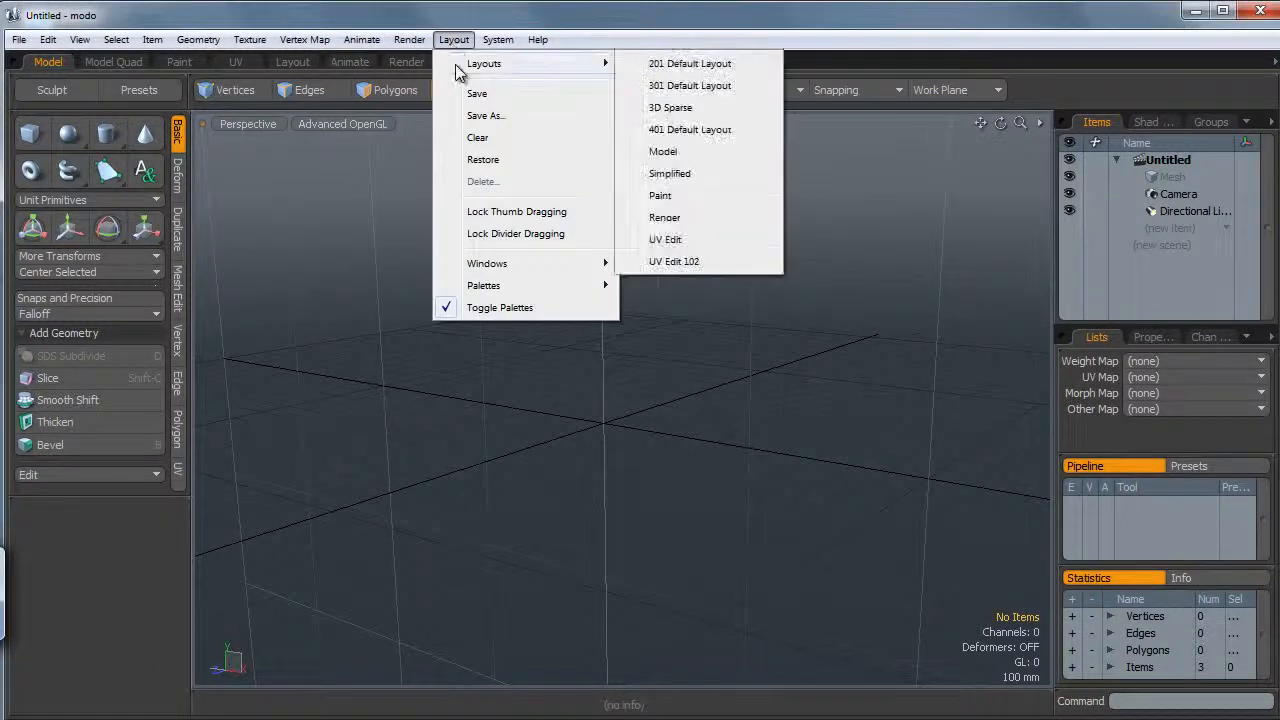
left_click(721, 133)
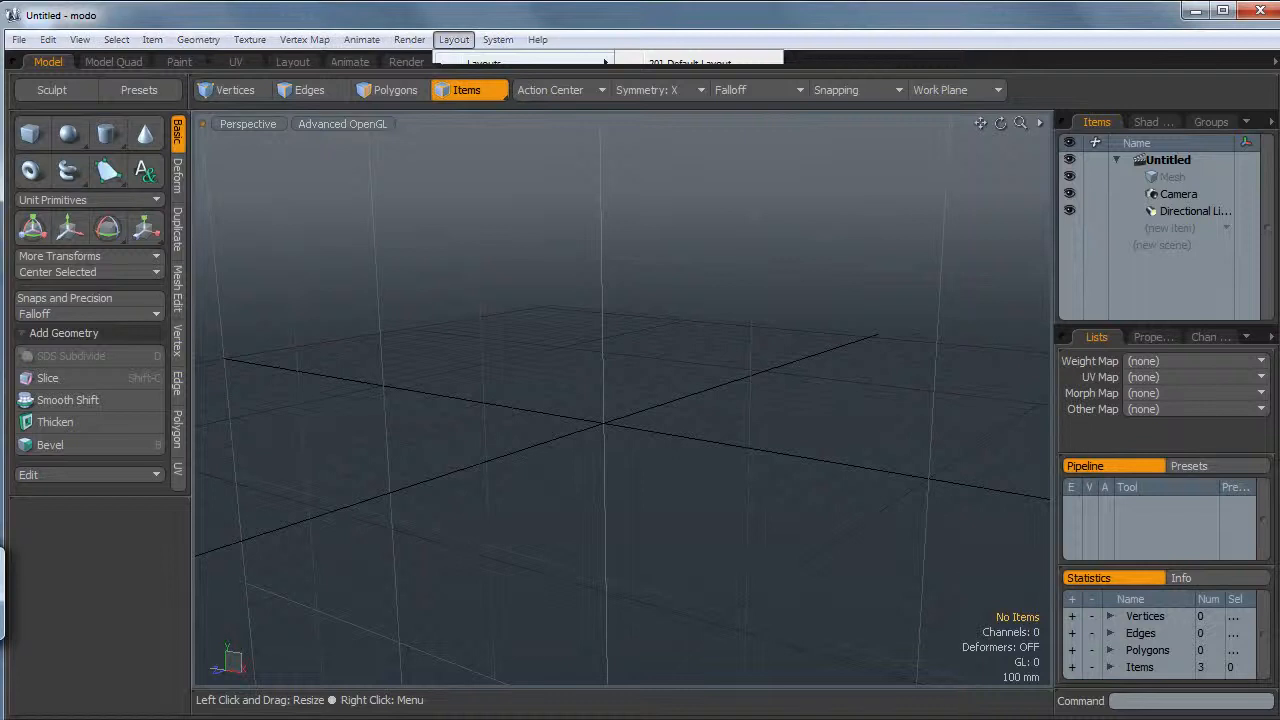
Switch to Wacom Tablet Properties, assign Middle Click to the Grip Pen's upper side button, and close the window
key("alt+Tab")
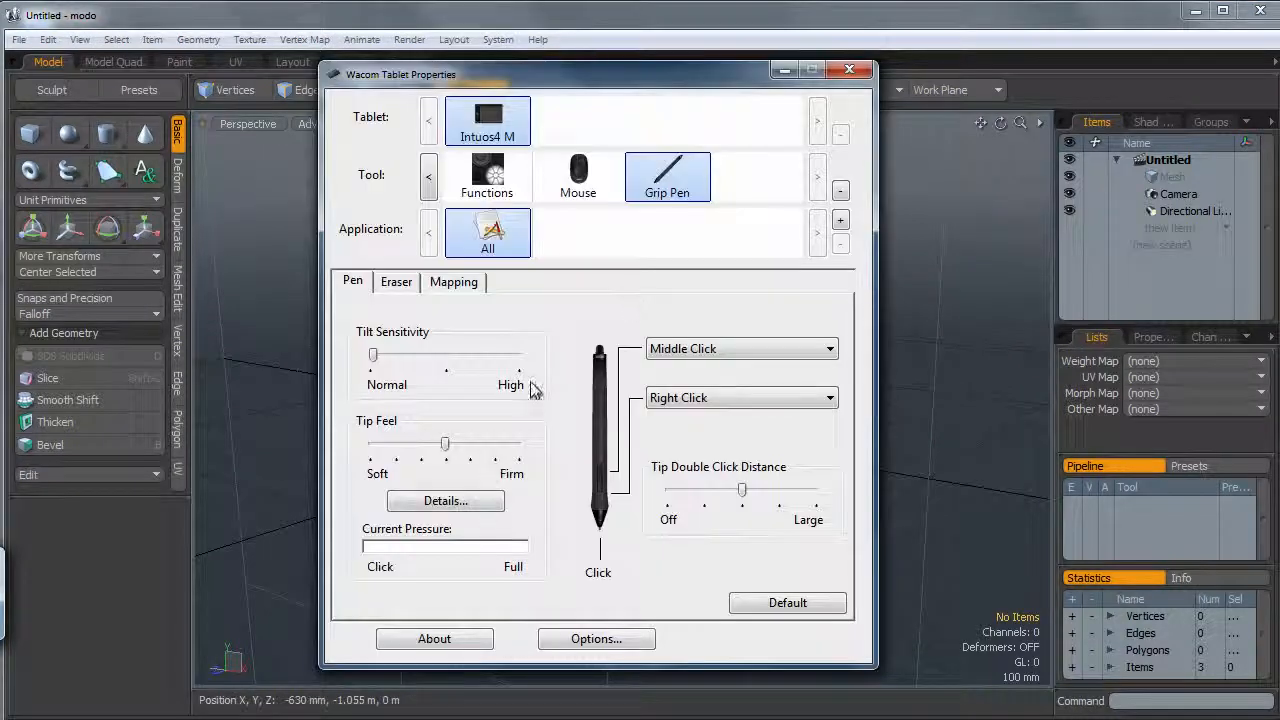
left_click(682, 354)
mouse_move(692, 375)
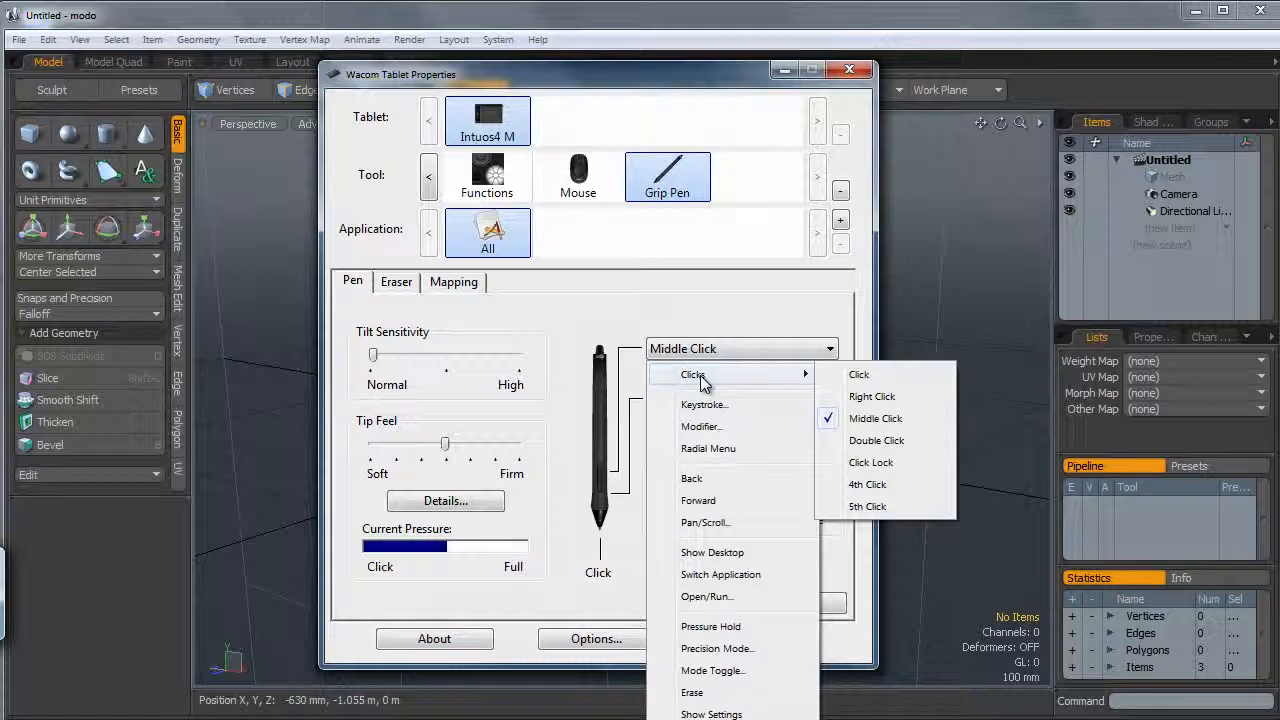
left_click(880, 419)
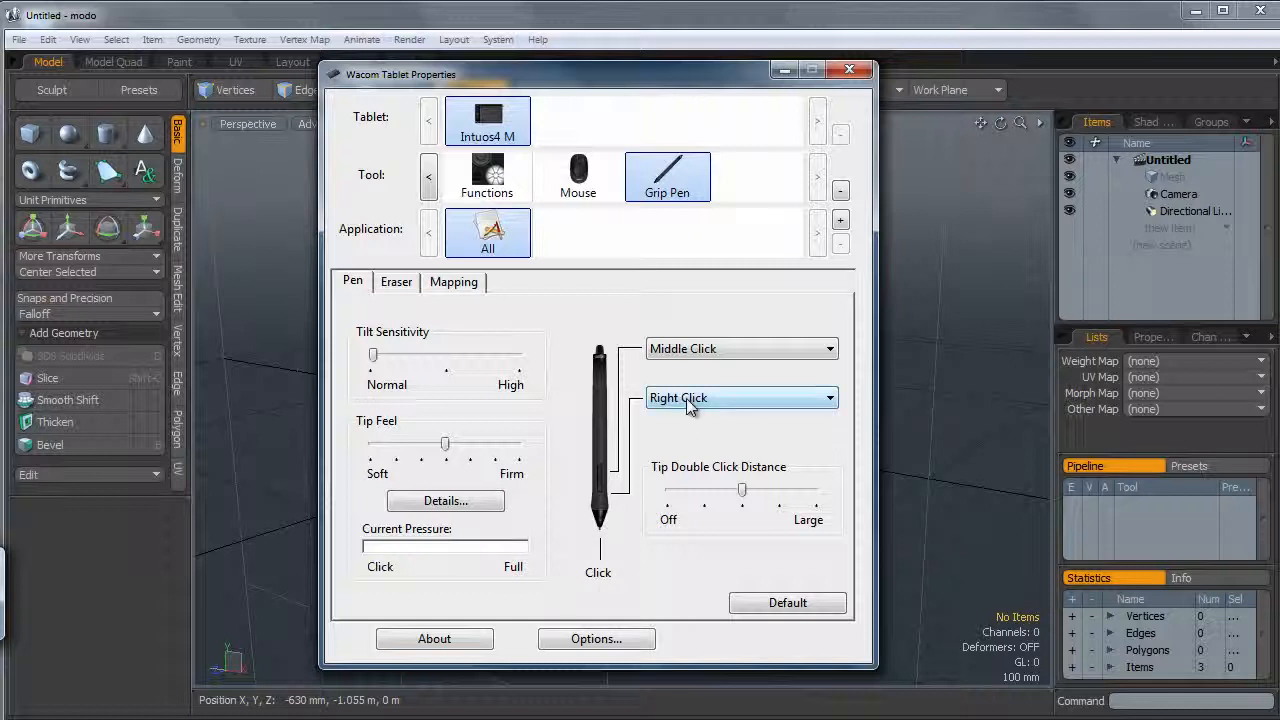
left_click(856, 72)
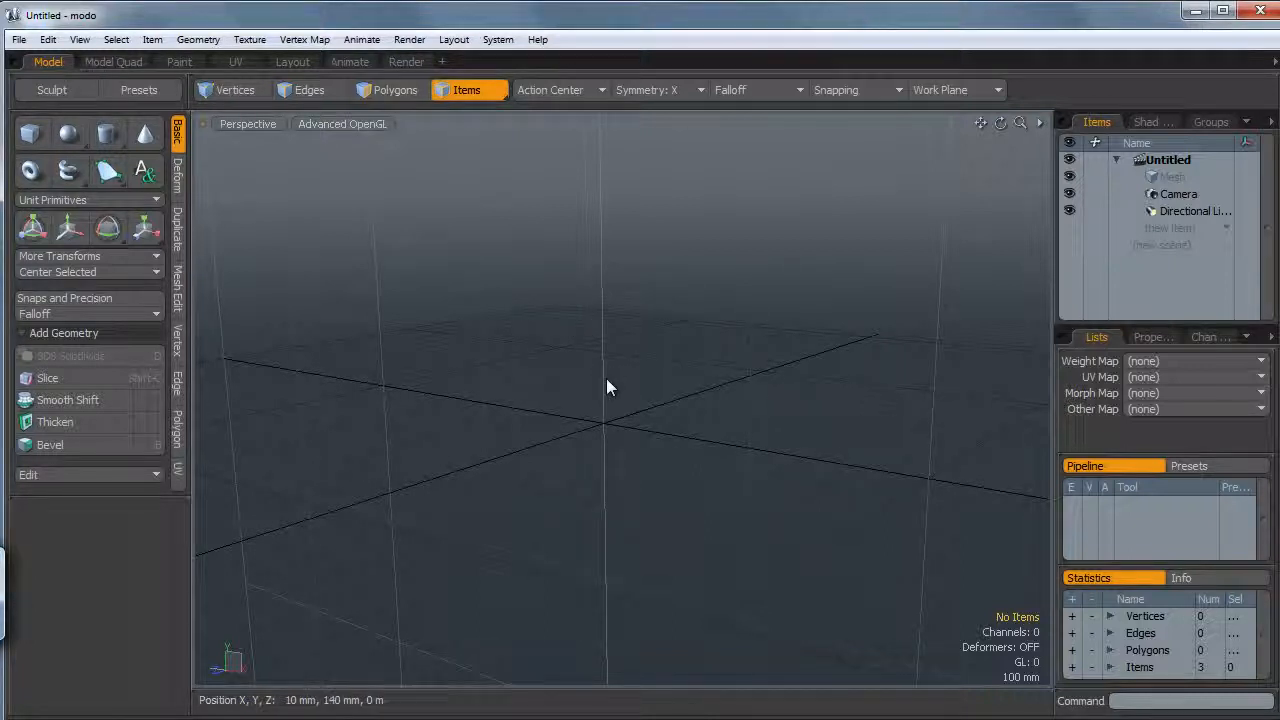
Maximize the perspective viewport to fill the workspace
key("KP_0")
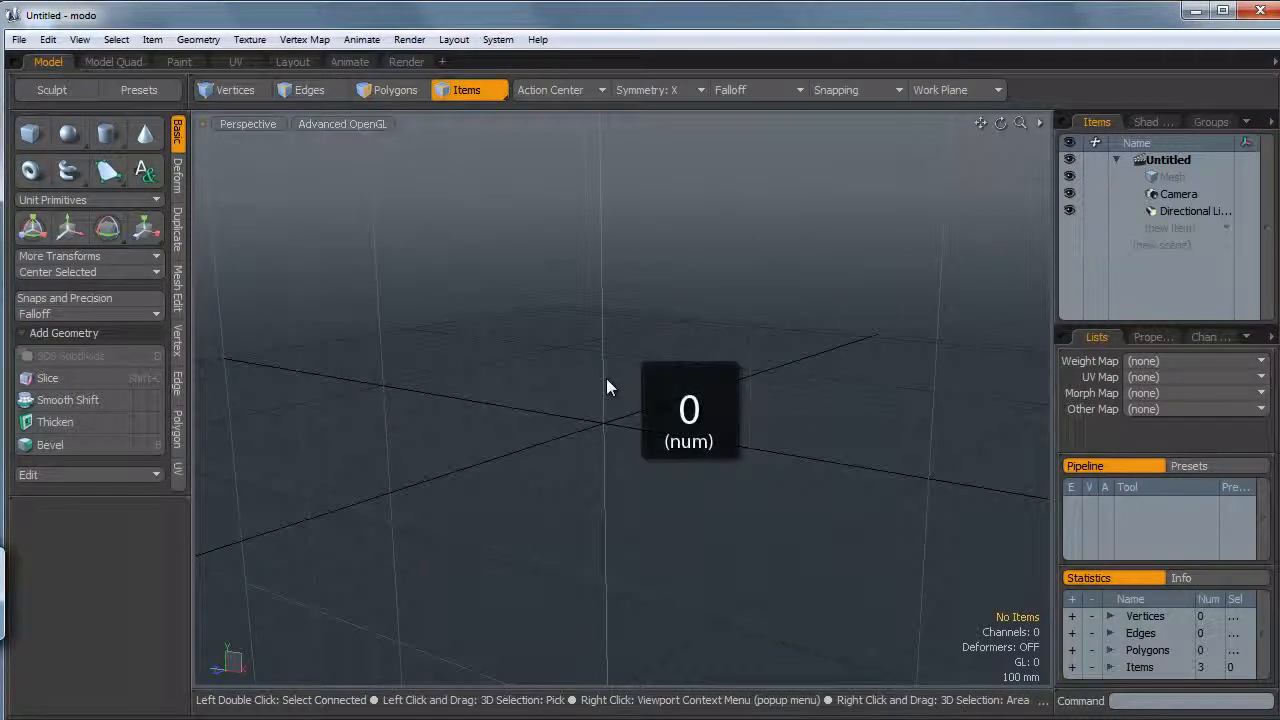
key("KP_0")
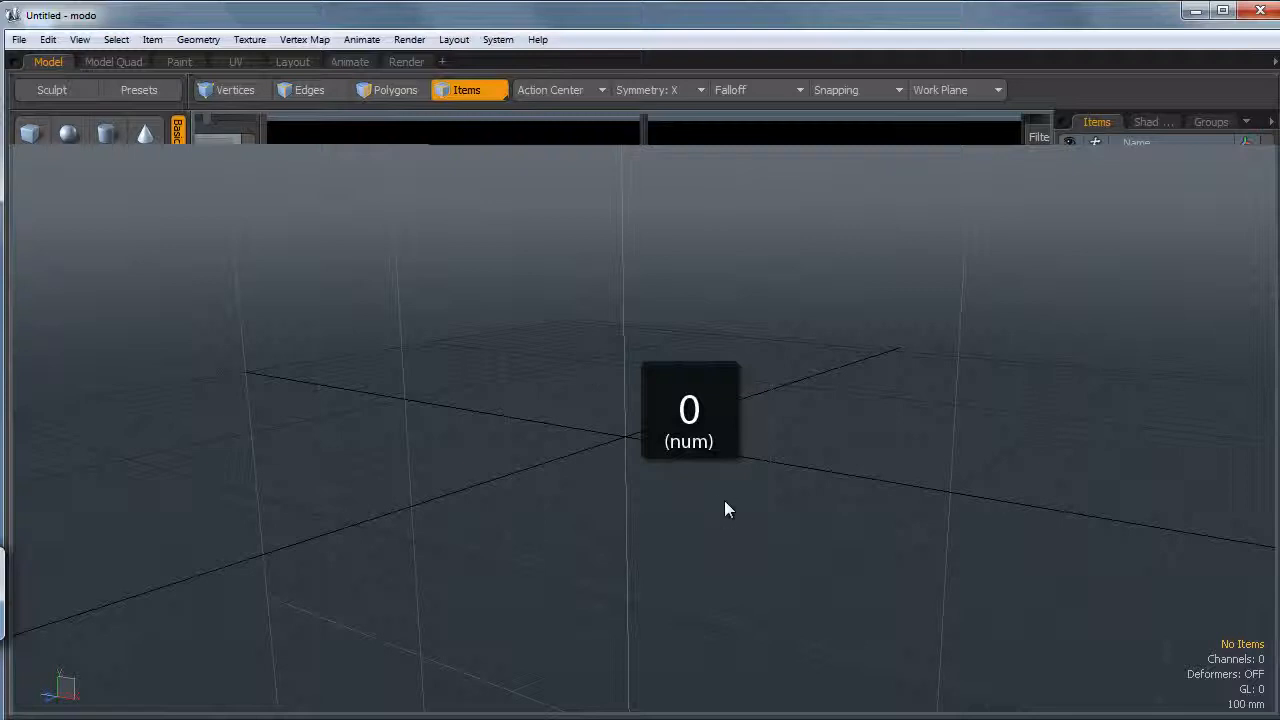
left_click_drag(634, 434, 557, 530, "alt")
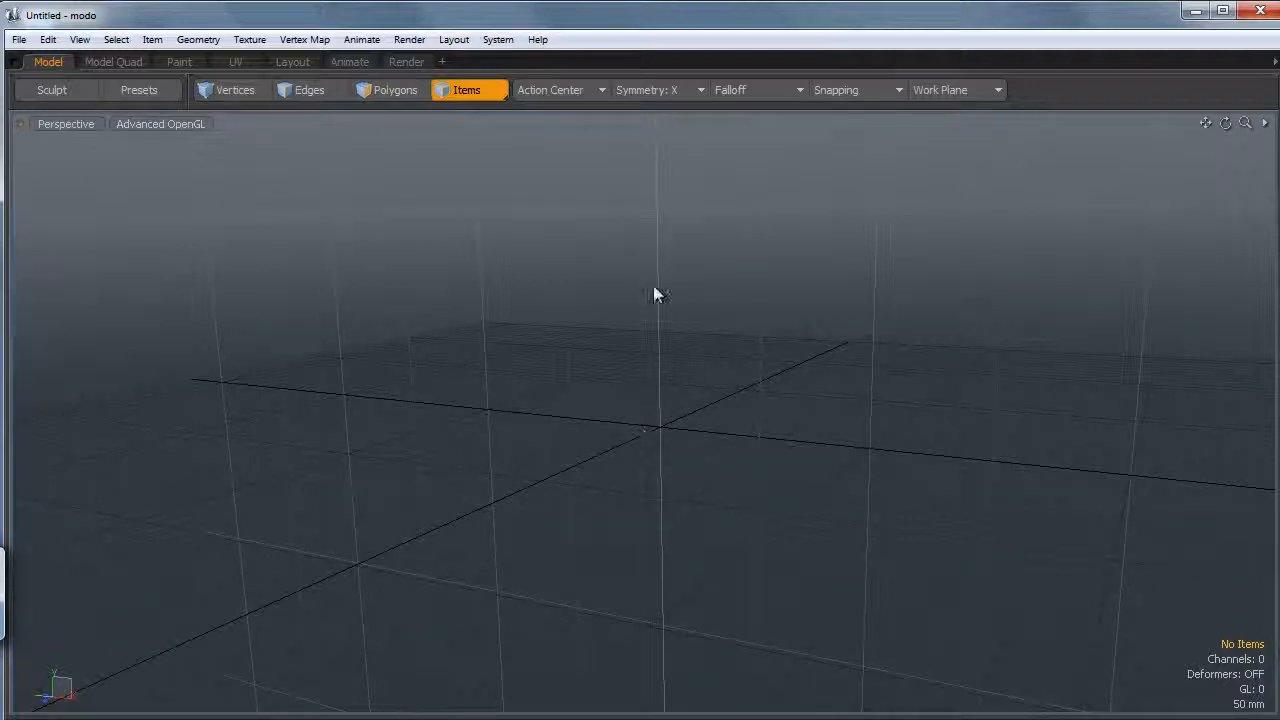
left_click_drag(750, 338, 598, 414, "alt")
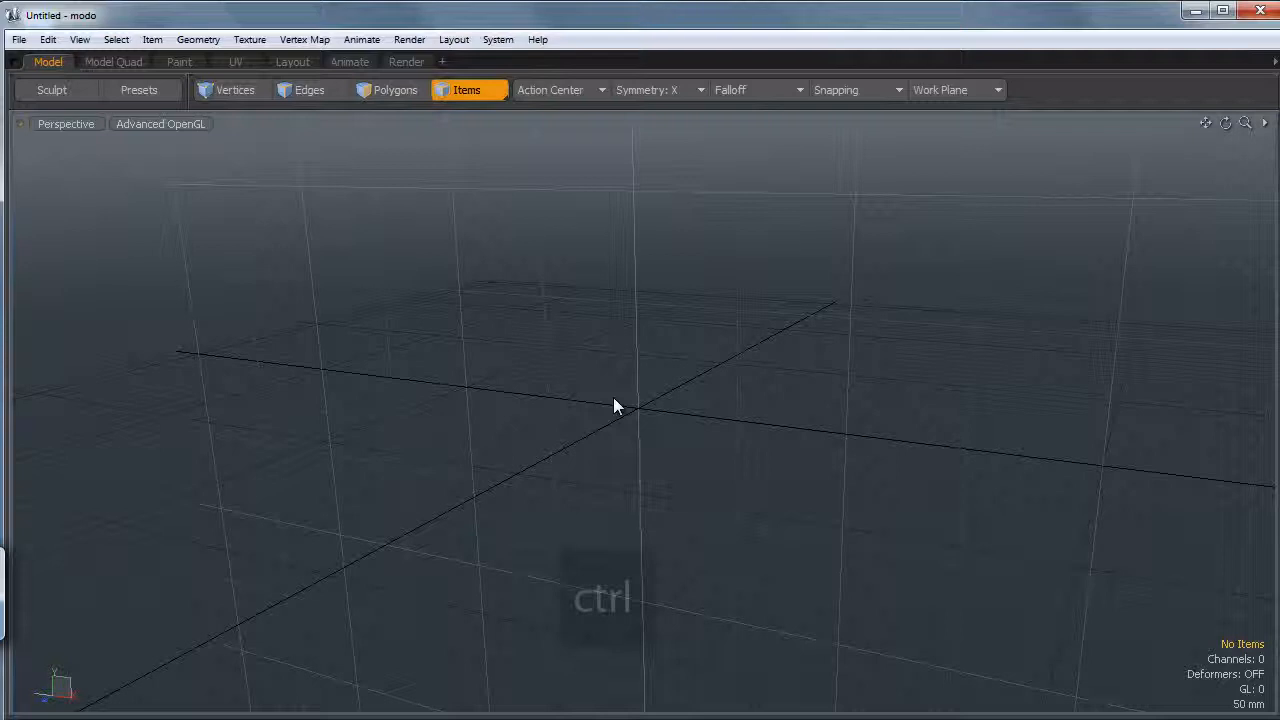
Switch the viewport to the Front view and back to Perspective
key("ctrl+space")
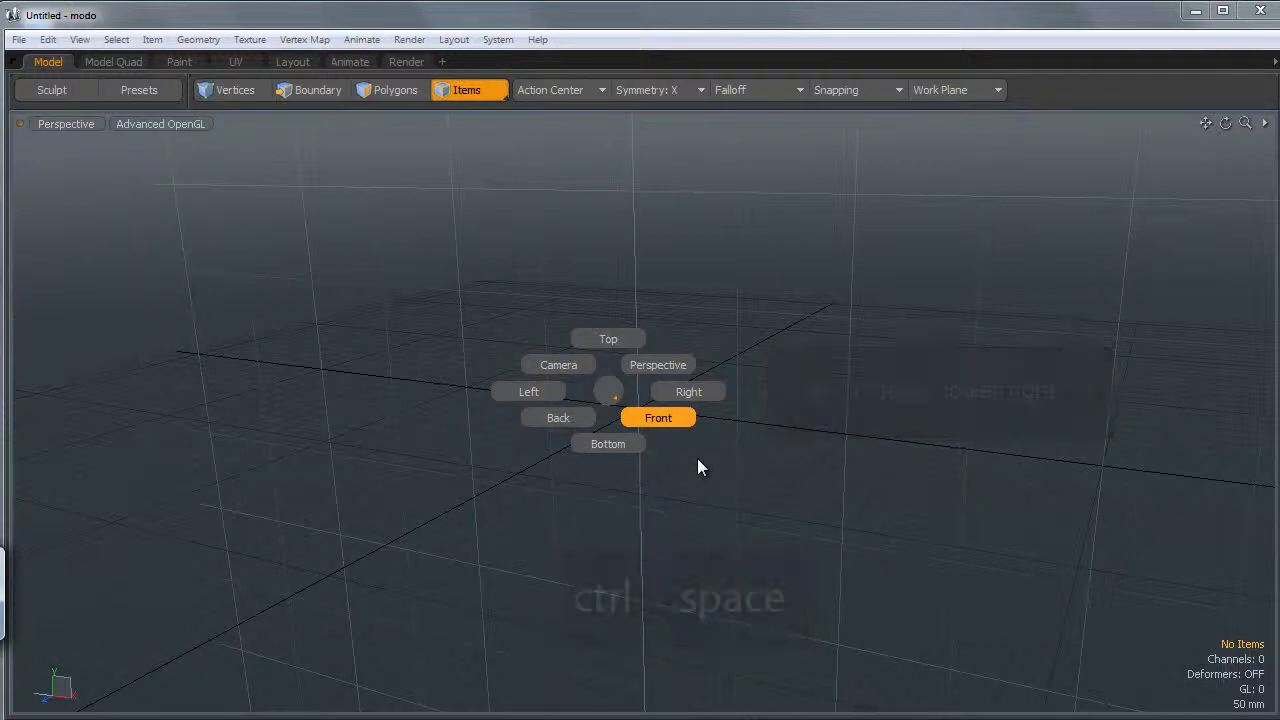
left_click(697, 458)
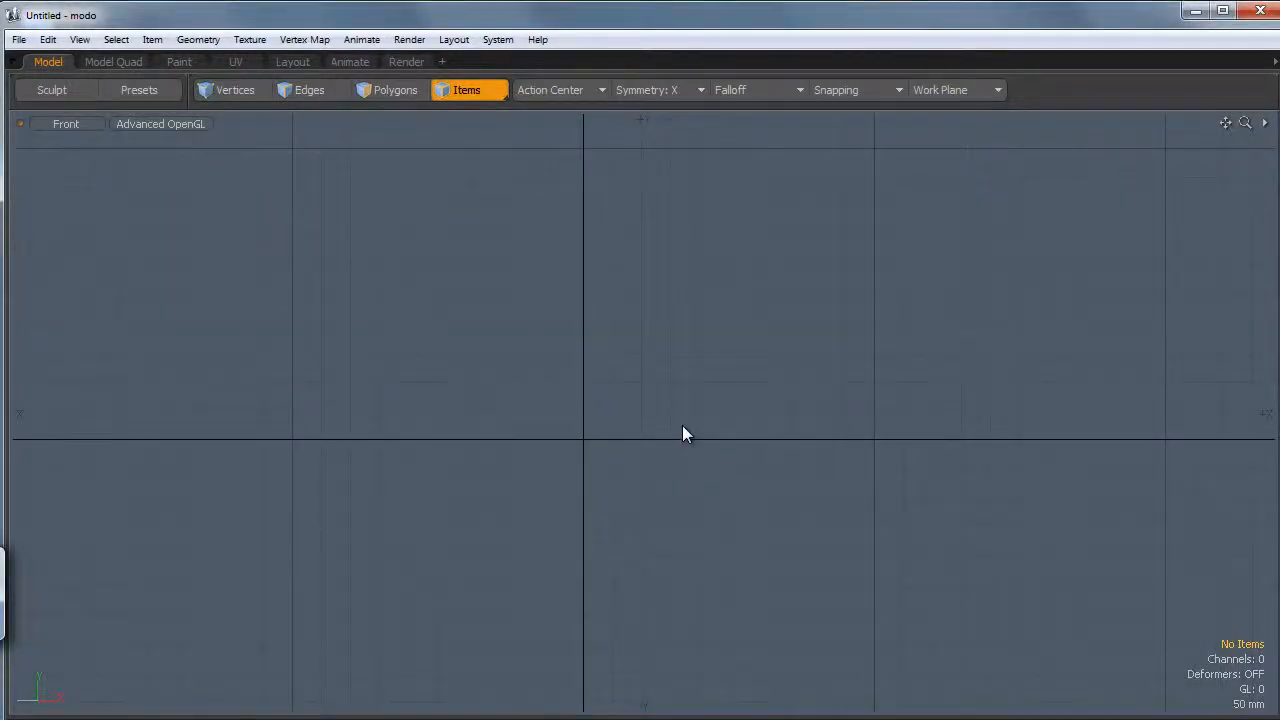
left_click_drag(611, 346, 689, 347, "alt")
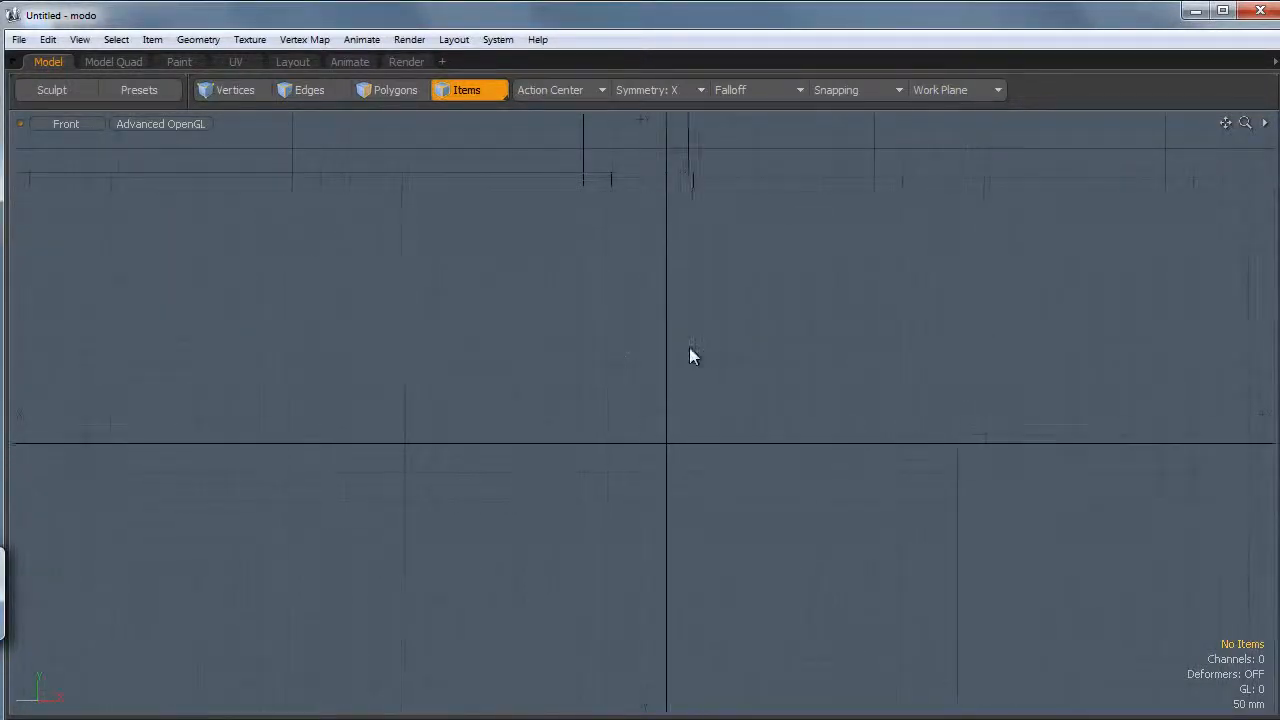
key("ctrl+space")
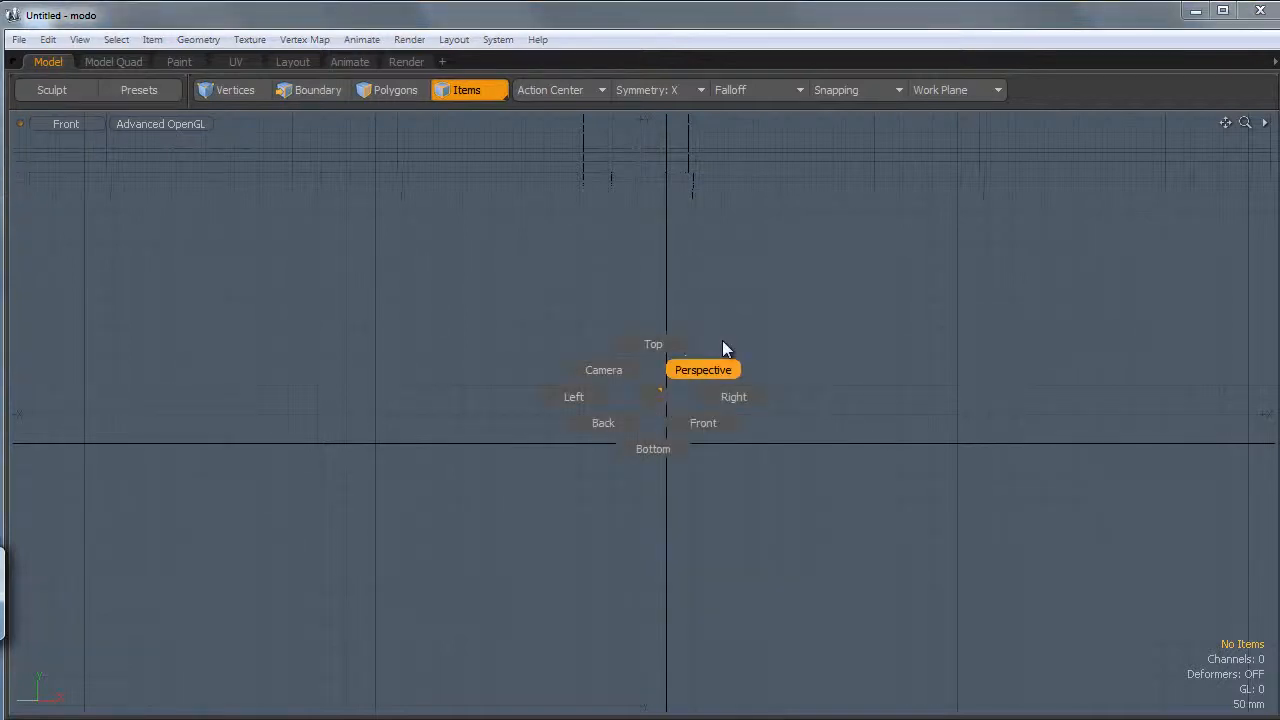
left_click(717, 347)
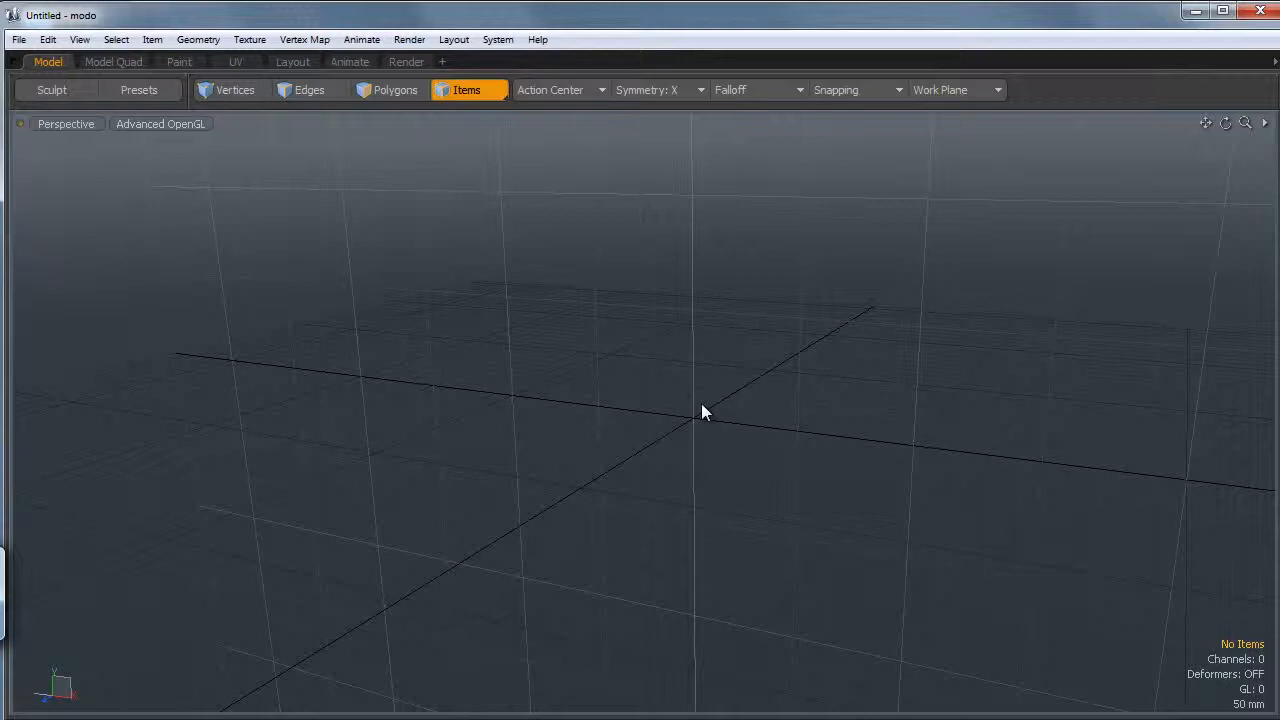
Set the maximized viewport to the Front view
left_click_drag(686, 400, 491, 357, "alt")
key("KP_1")
left_click_drag(716, 386, 660, 400, "ctrl+alt")
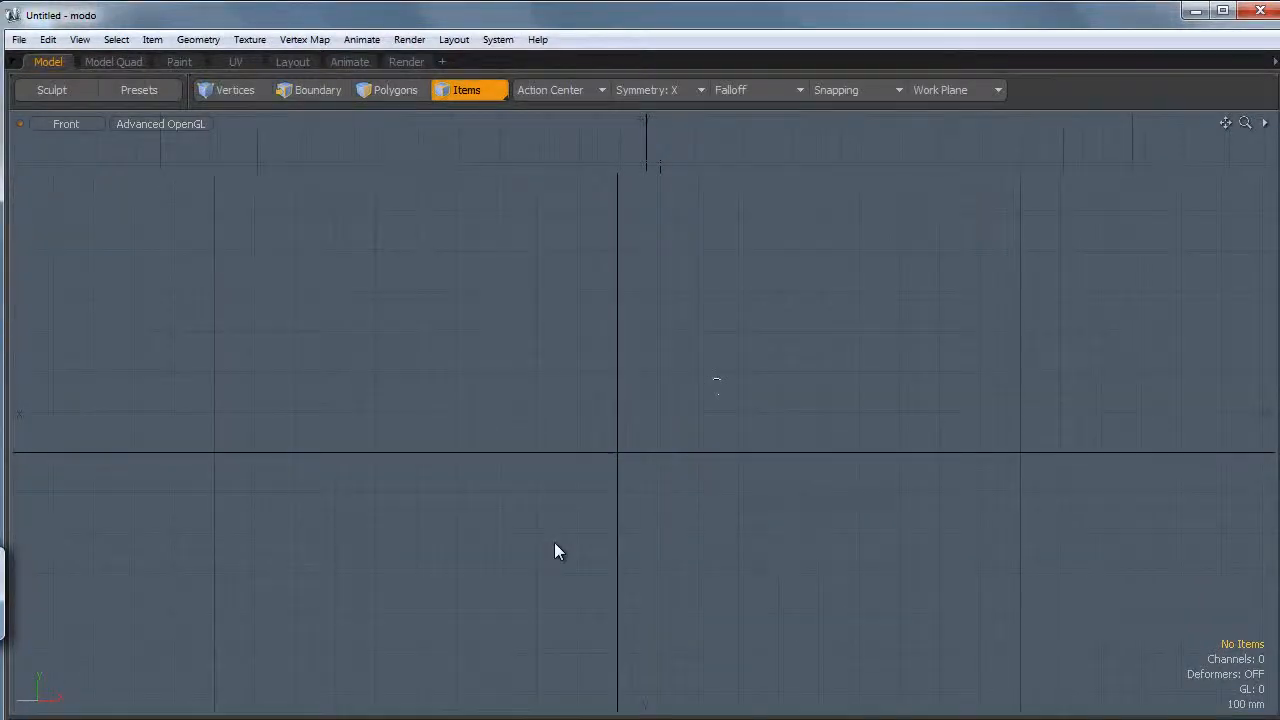
Bring up the Basic modeling tools and add a unit cube at the origin
key("ctrl+3")
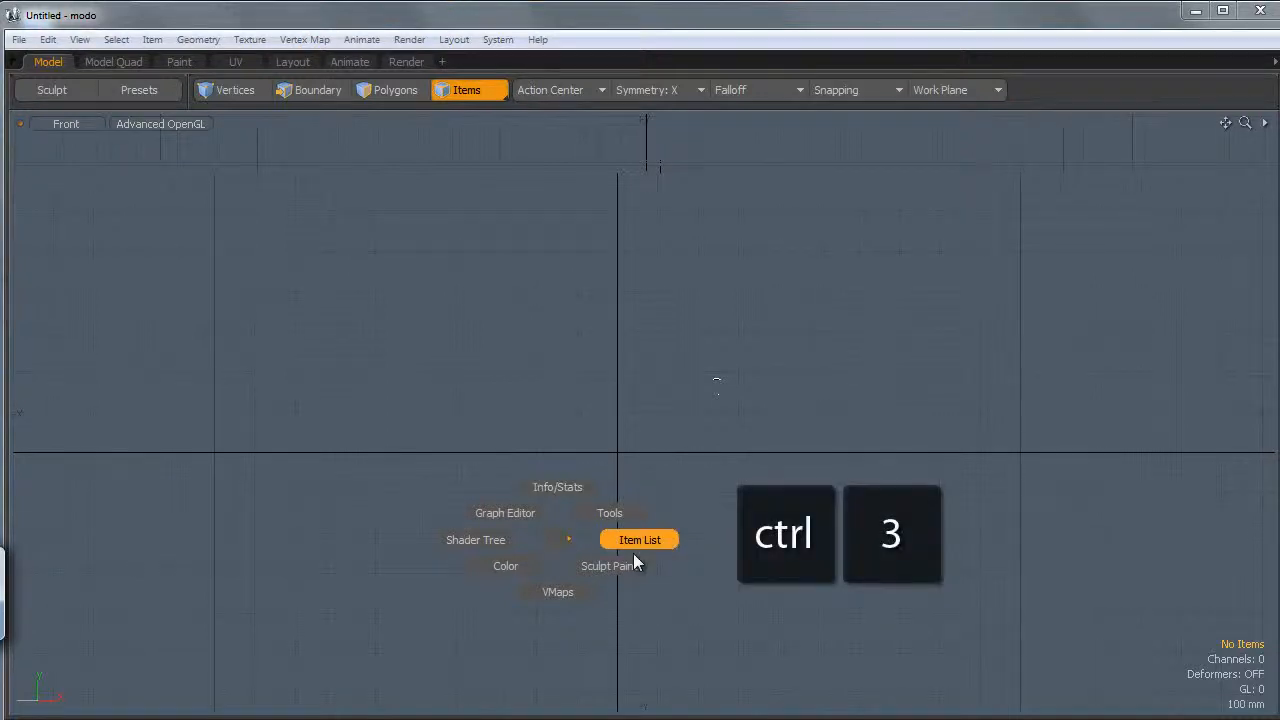
left_click(626, 486)
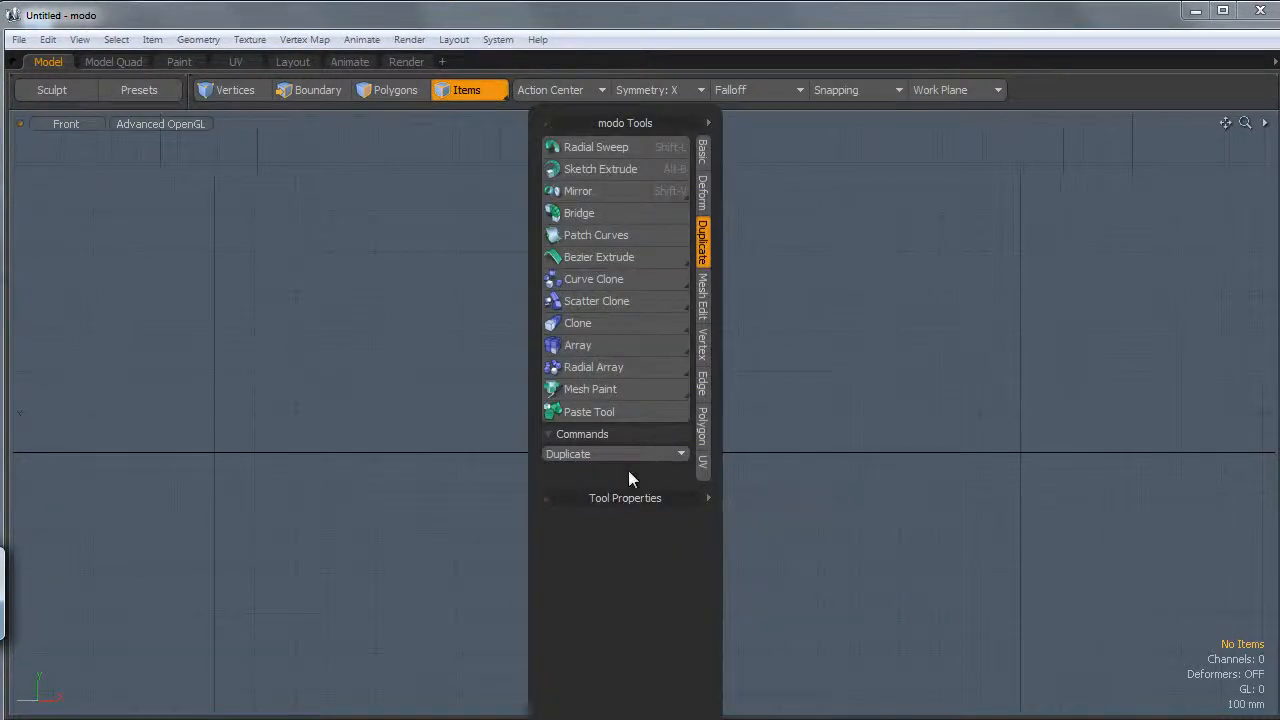
left_click(703, 152)
key("shift")
left_click(558, 156, "shift")
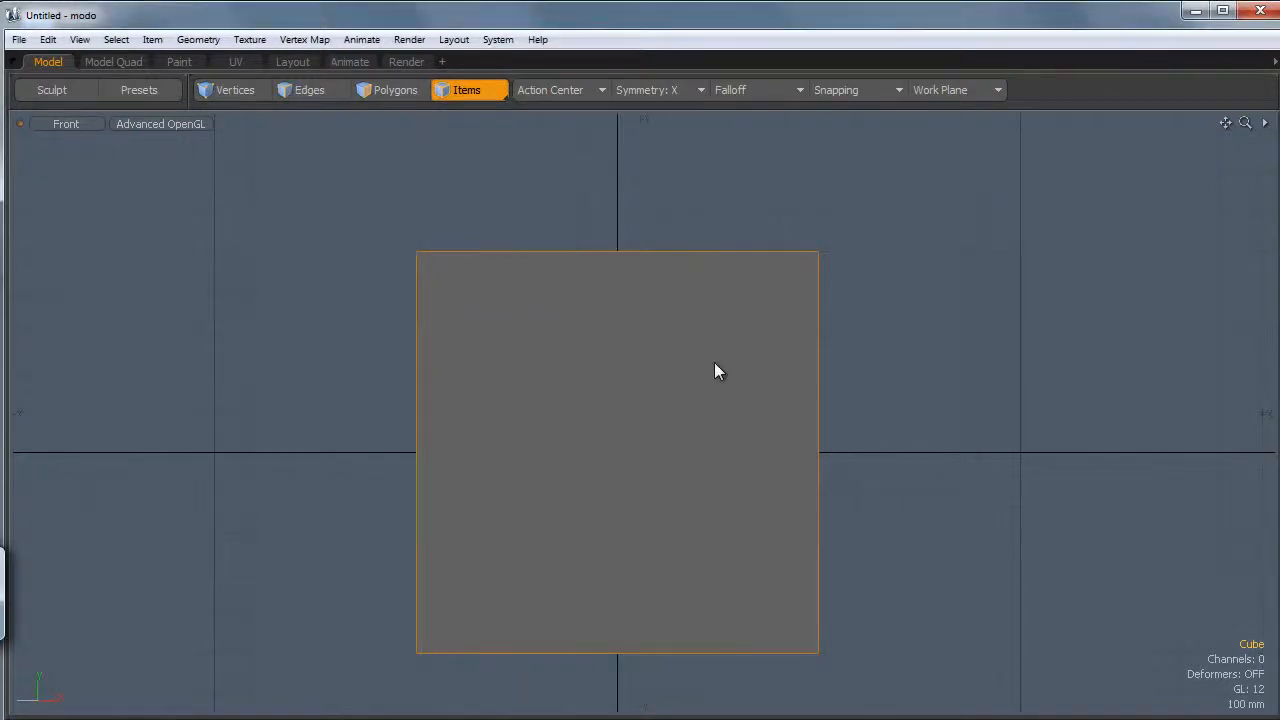
Subdivide the cube three times with SDS Subdivide to make a rounded ball, and deselect it
key("d")
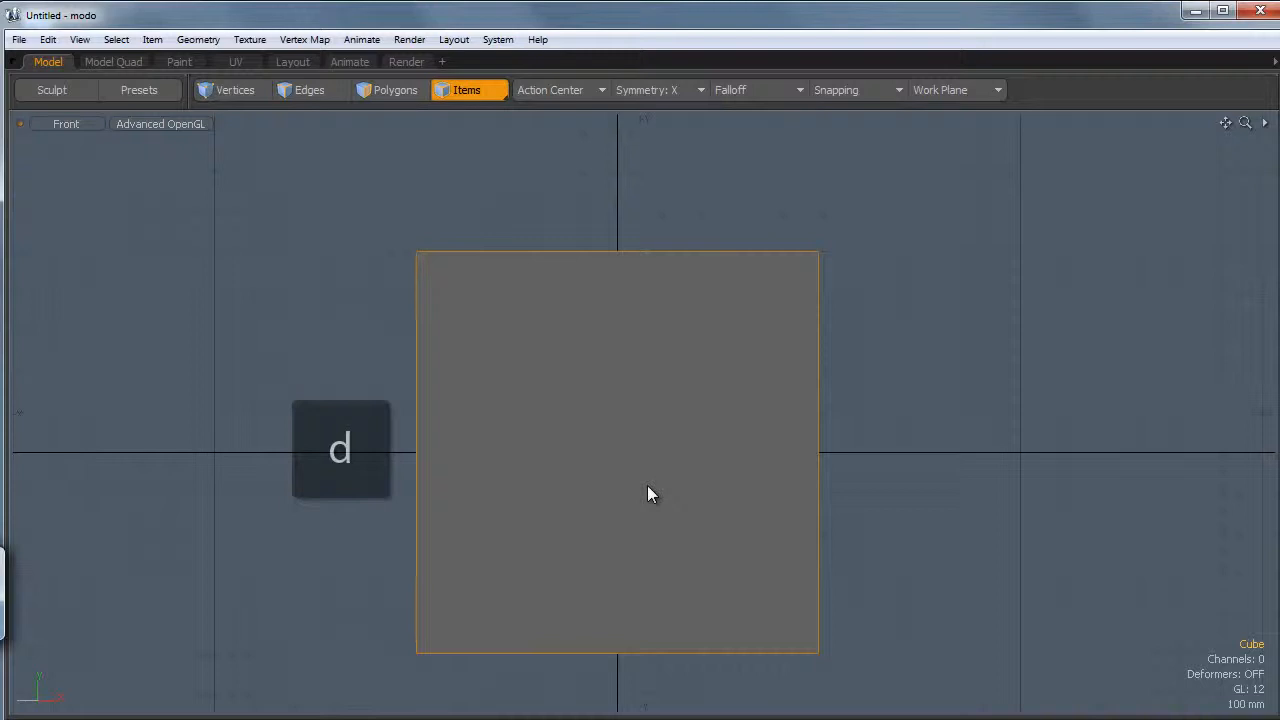
key("d")
key("d")
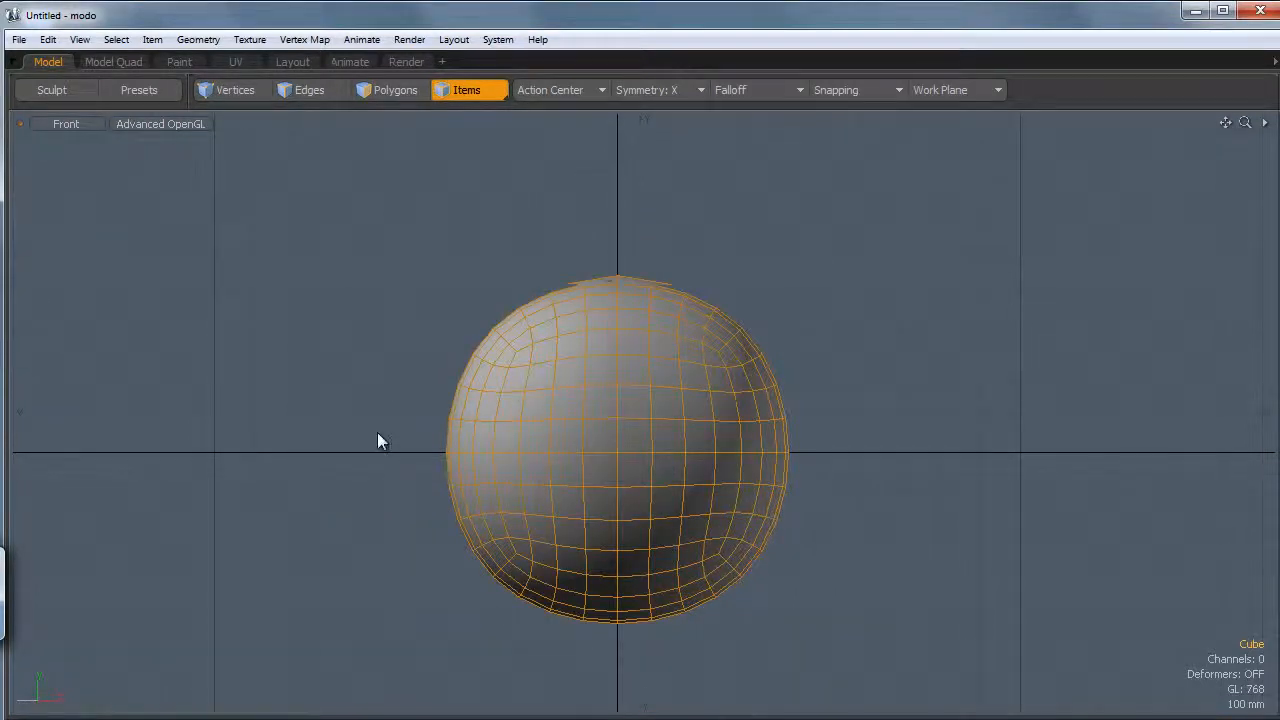
left_click(761, 291)
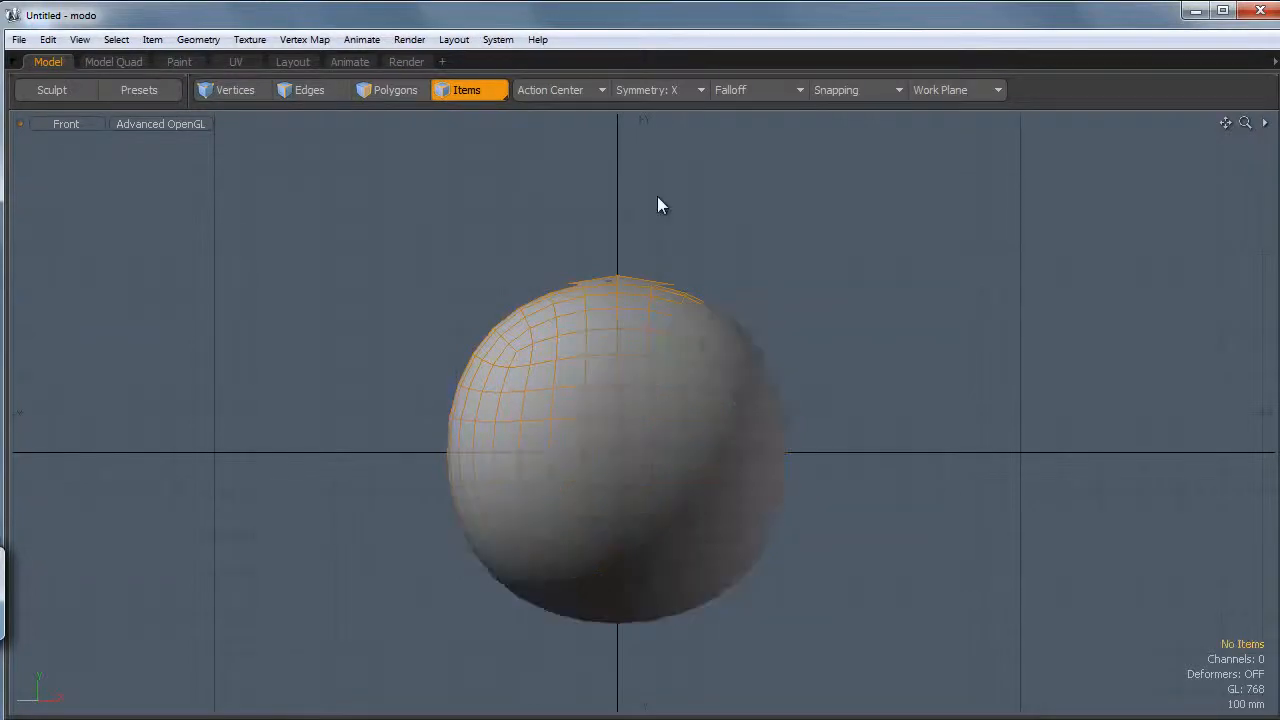
Check that symmetry is set to X and activate the sculpt Move tool with the smooth brush
left_click(668, 89)
left_click(665, 89)
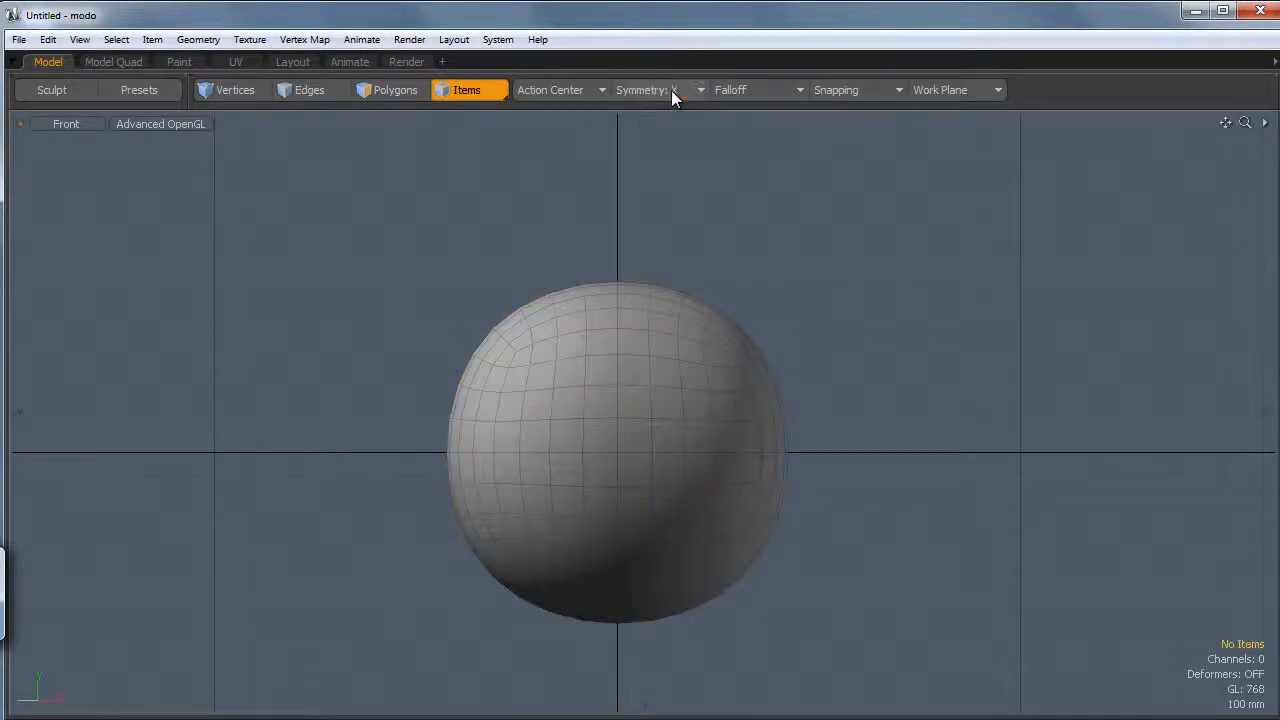
key("ctrl")
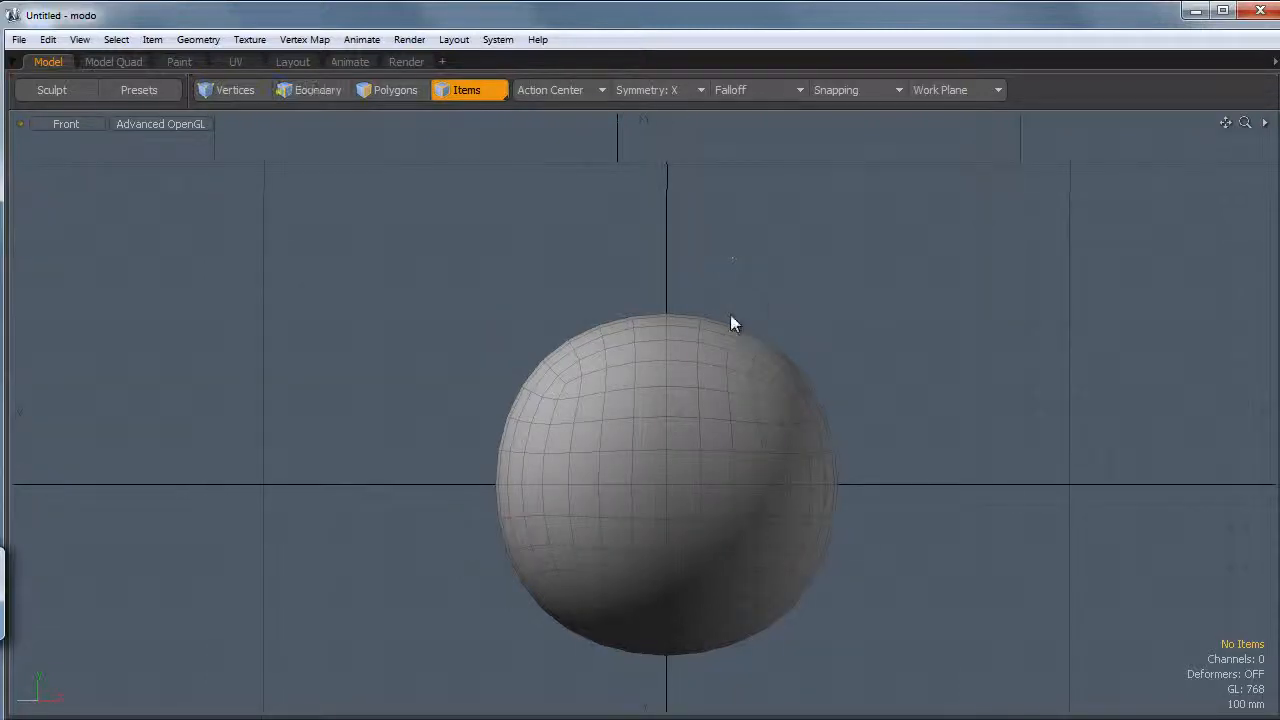
key("ctrl+3")
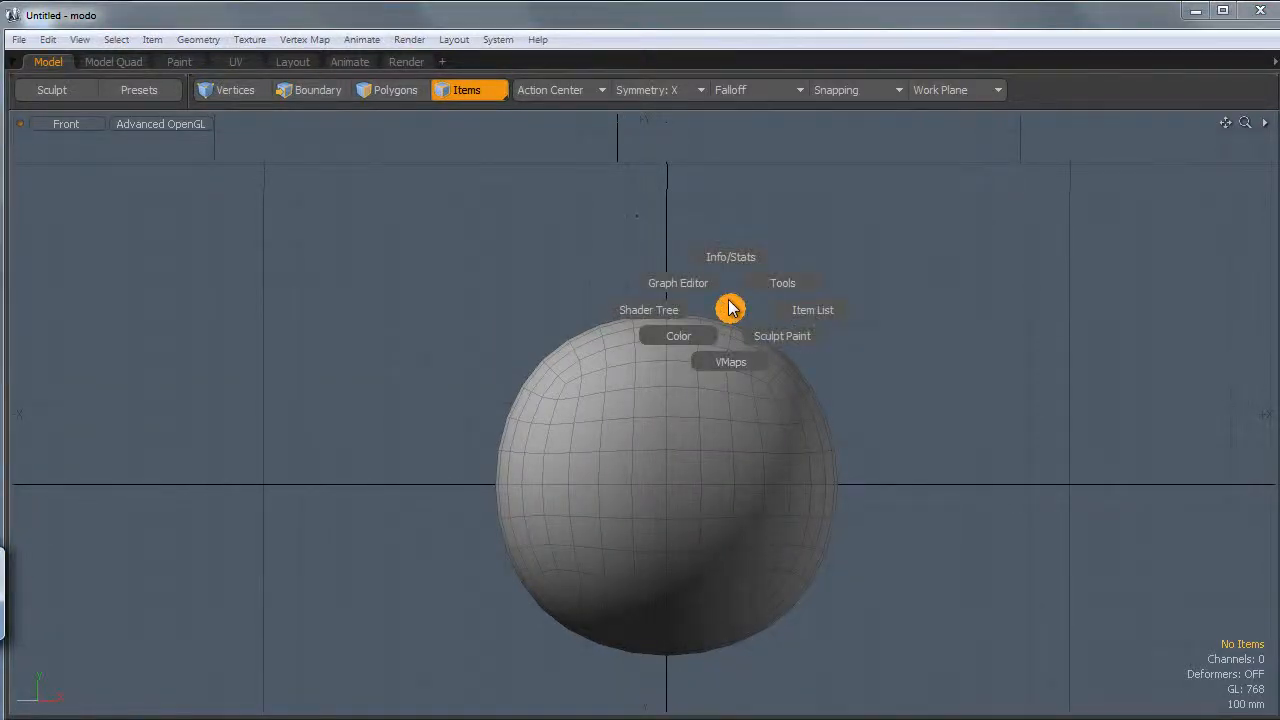
left_click(824, 362)
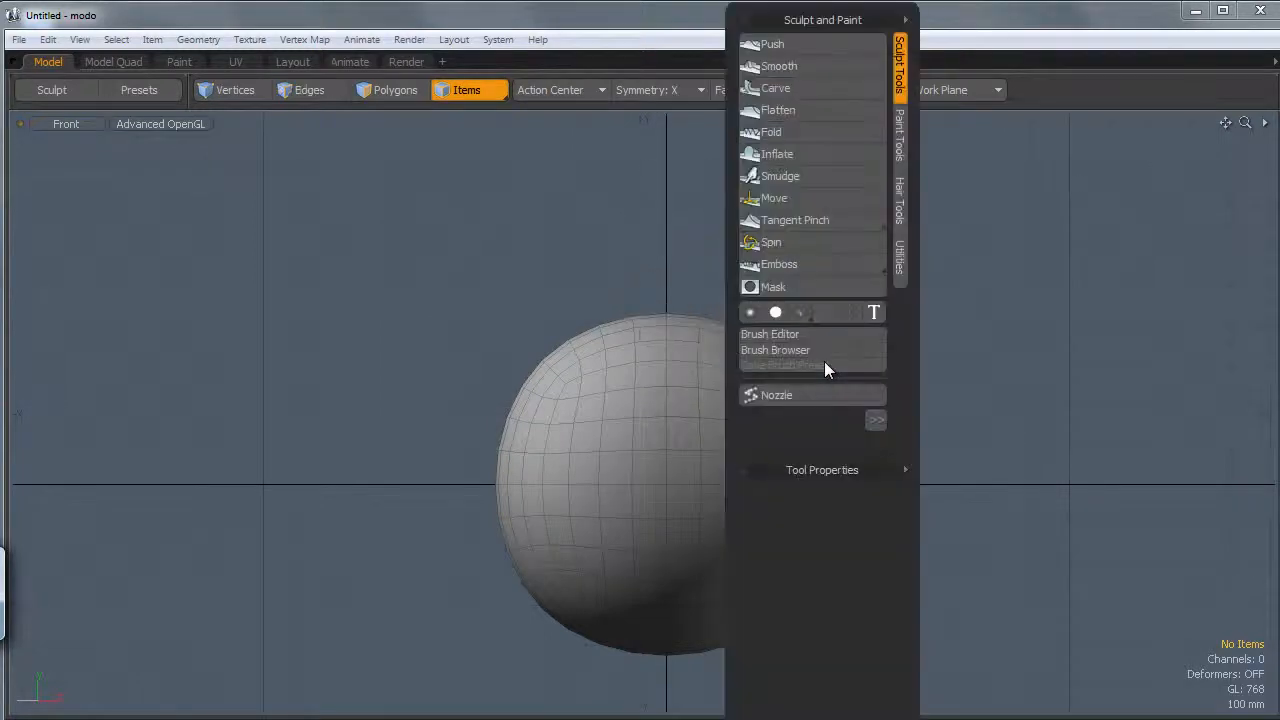
left_click(777, 205)
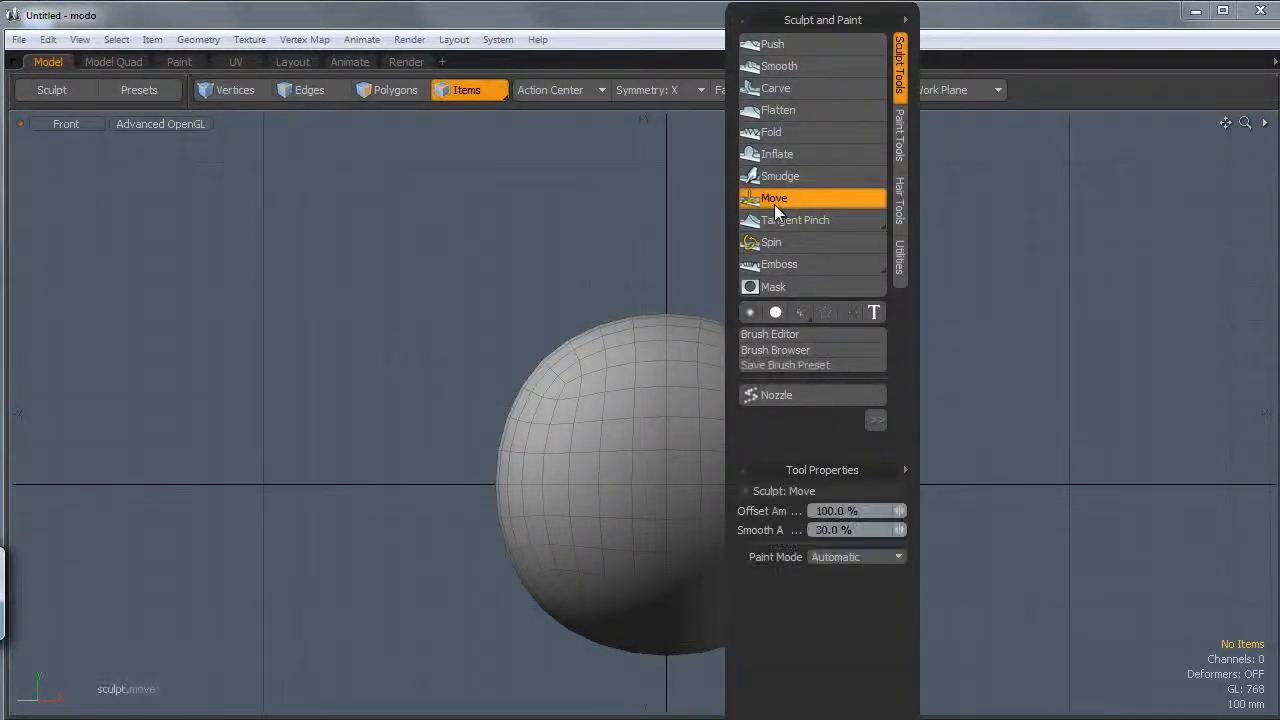
left_click(750, 314)
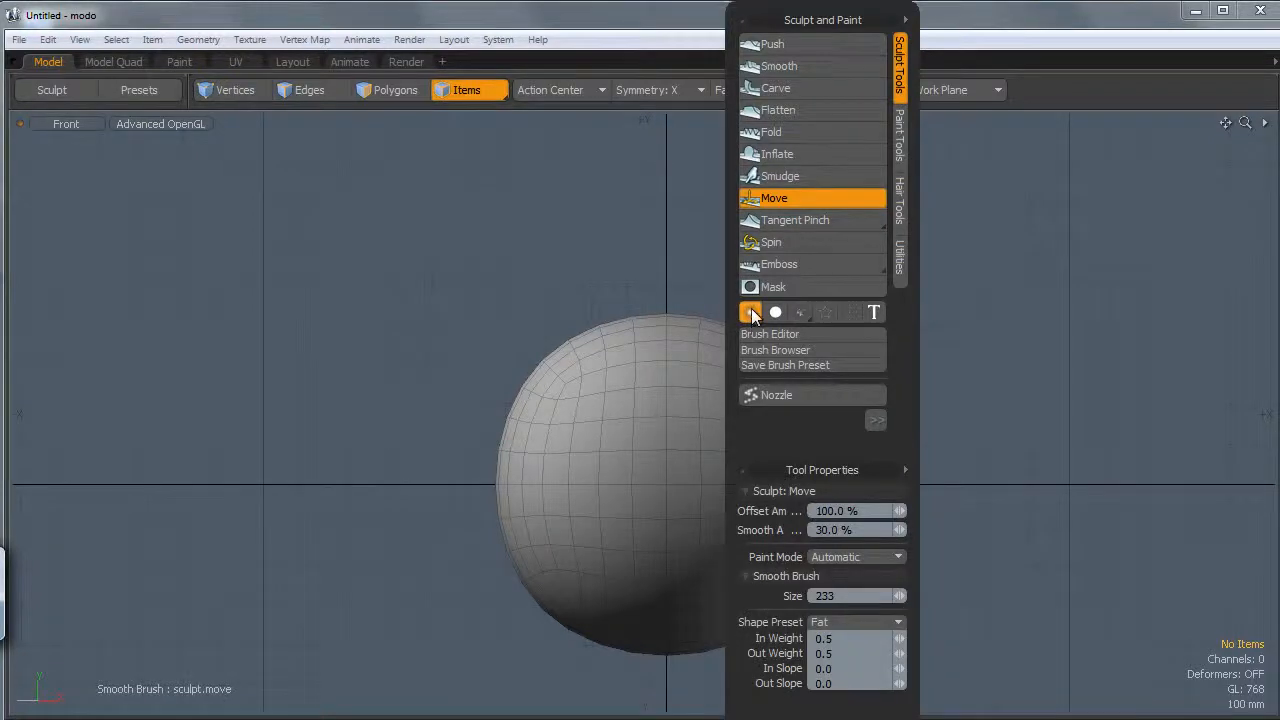
Sculpt the ball into a symmetrical heart, resizing the brush as needed, with a dented top centre, two rounded lobes and a tapered base
mouse_move(745, 395)
right_mouse_down()
mouse_move(898, 395)
mouse_move(763, 395)
mouse_move(873, 395)
mouse_move(816, 390)
right_mouse_up()
mouse_move(799, 381)
left_mouse_down()
mouse_move(820, 371)
mouse_move(806, 380)
left_mouse_up()
left_click_drag(801, 593, 795, 600)
left_click_drag(576, 591, 576, 591)
mouse_move(558, 530)
left_mouse_down()
mouse_move(545, 540)
mouse_move(566, 539)
mouse_move(577, 586)
mouse_move(591, 585)
mouse_move(567, 569)
mouse_move(591, 584)
mouse_move(557, 600)
left_mouse_up()
mouse_move(658, 155)
left_mouse_down()
mouse_move(658, 286)
mouse_move(600, 312)
mouse_move(642, 294)
left_mouse_up()
right_click_drag(593, 313, 588, 313)
left_click_drag(569, 297, 569, 276)
right_click_drag(671, 283, 551, 297)
left_click_drag(666, 286, 666, 302)
right_click_drag(608, 322, 699, 275)
left_click_drag(600, 284, 626, 276)
mouse_move(553, 298)
left_mouse_down()
mouse_move(543, 286)
mouse_move(484, 305)
left_mouse_up()
left_click_drag(482, 420, 463, 419)
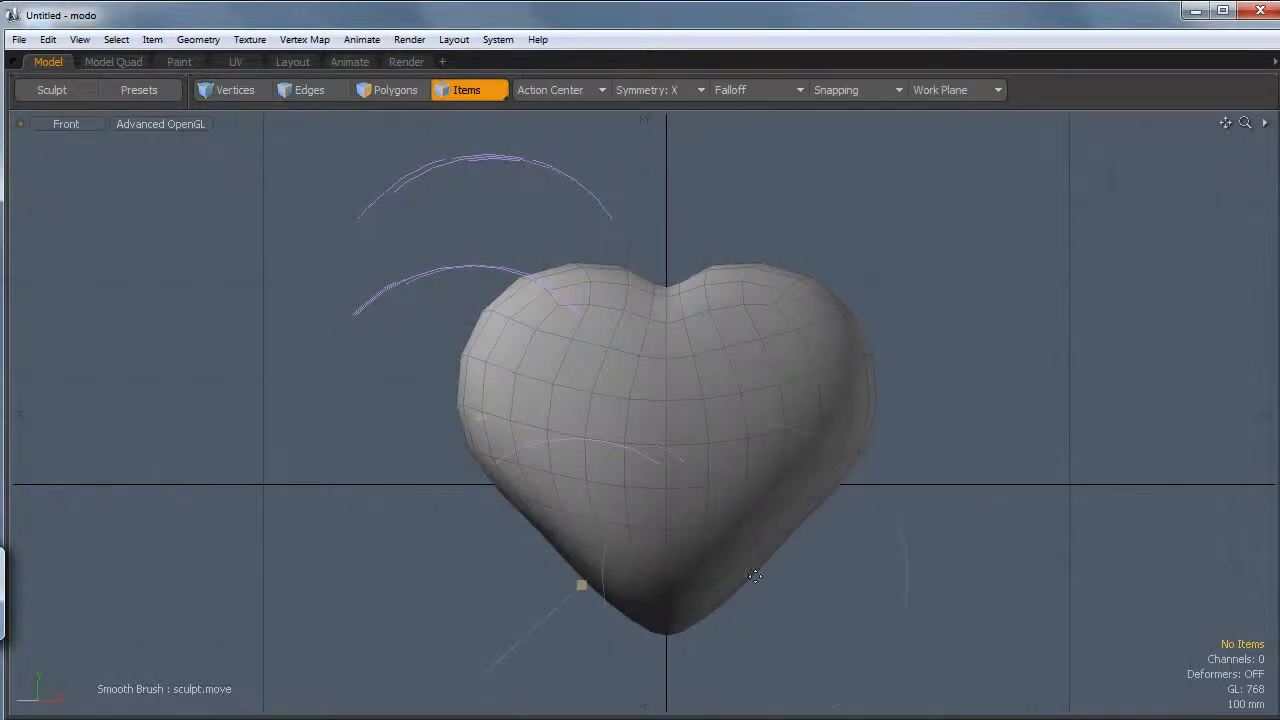
Refine the heart's lower sides, pull its bottom tip farther down, and drop the Move tool
left_click_drag(796, 526, 807, 534)
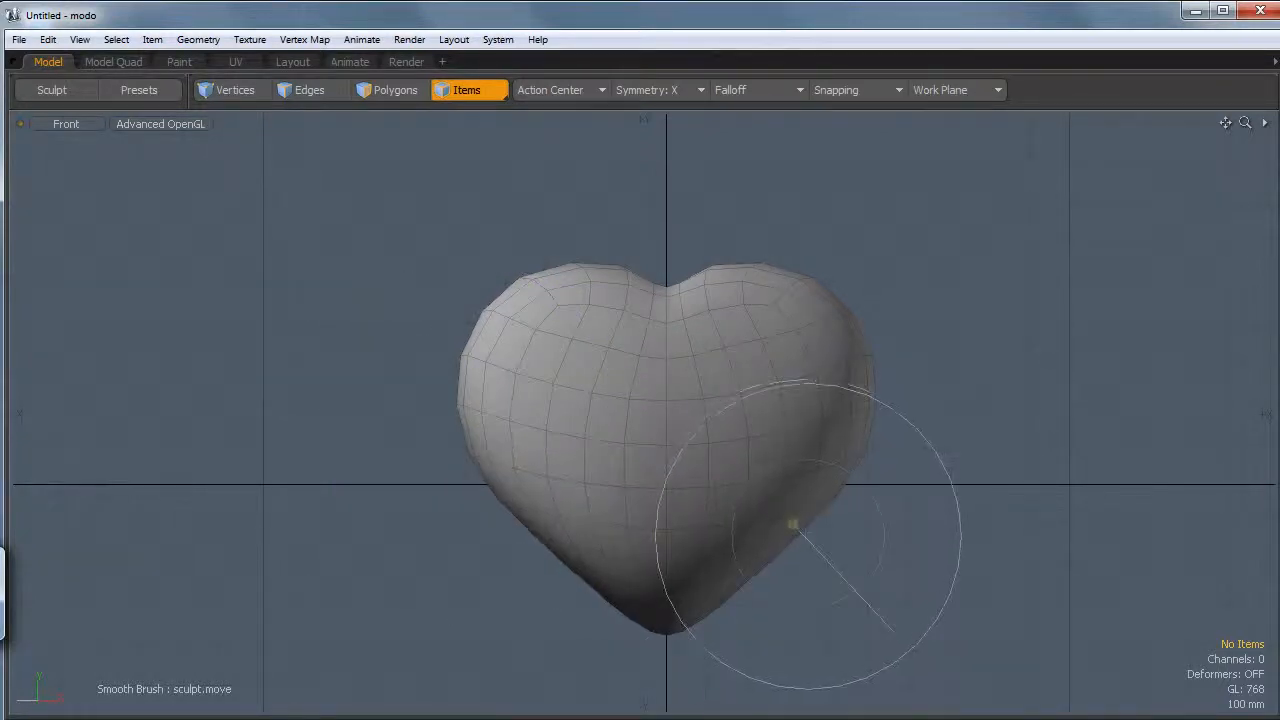
mouse_move(583, 566)
left_mouse_down()
mouse_move(575, 578)
mouse_move(626, 624)
left_mouse_up()
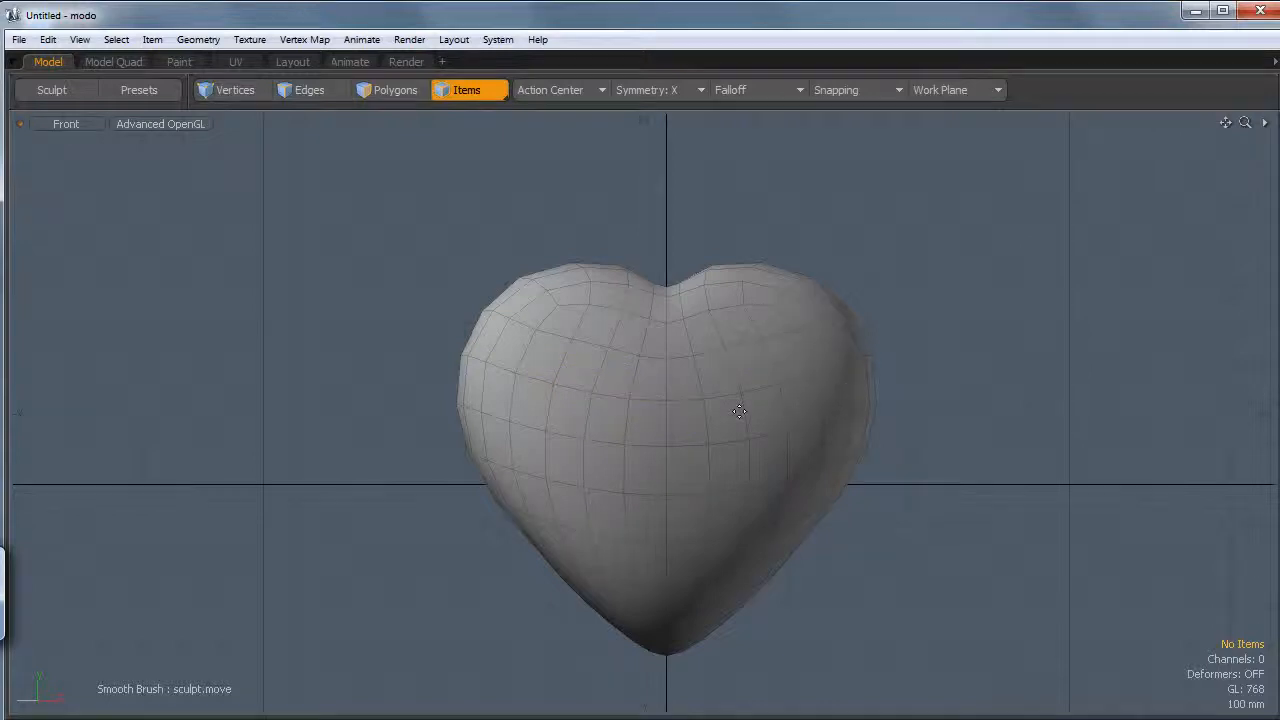
key("q")
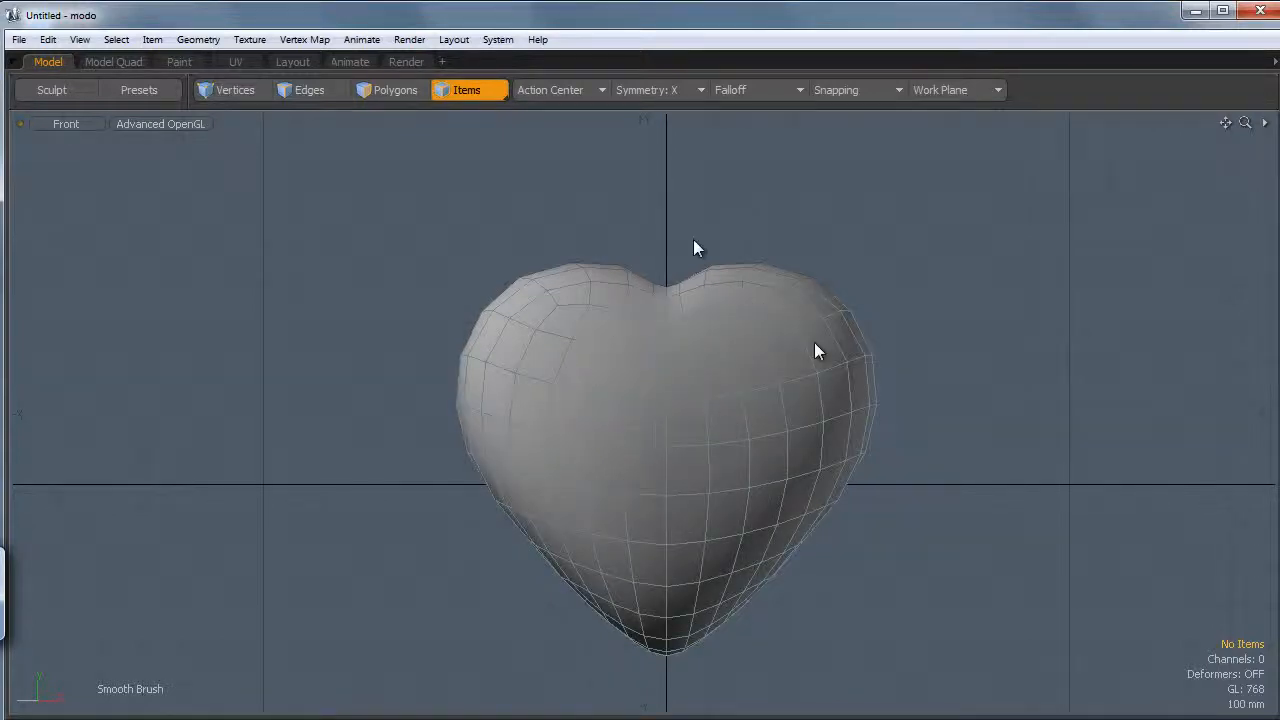
Examine the heart's shape and depth from several angles in the Perspective view
key("ctrl+space")
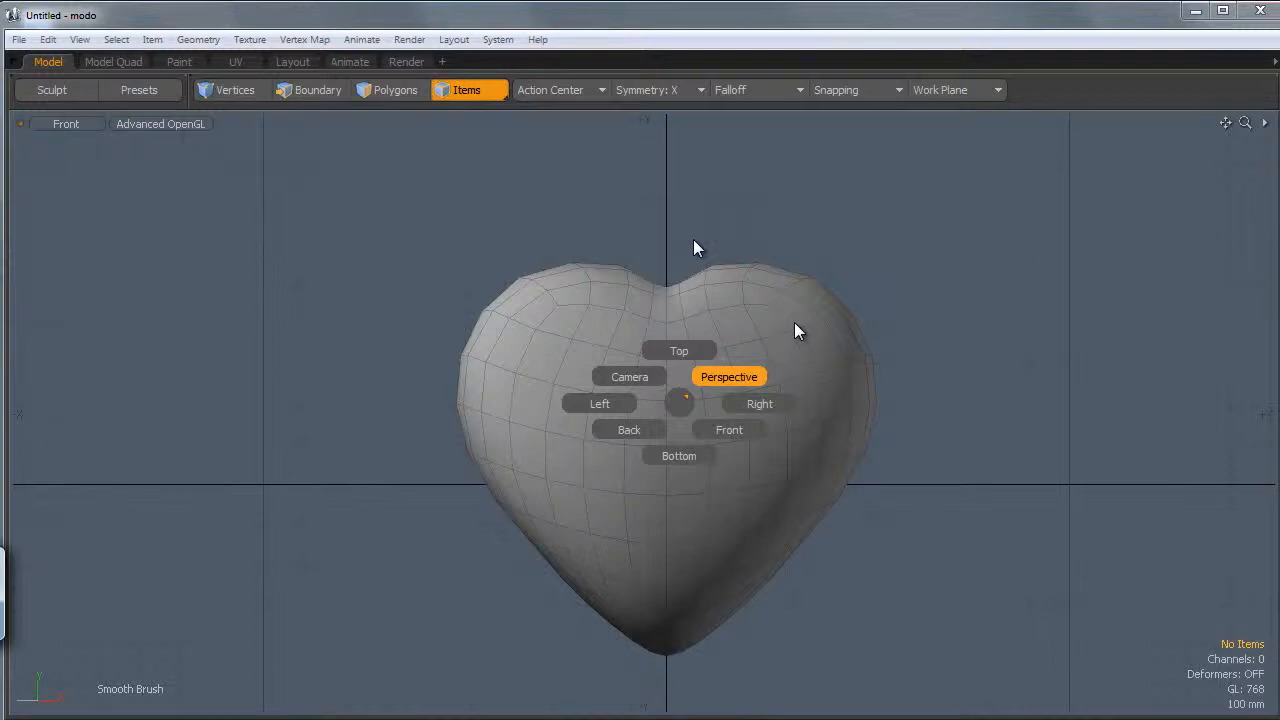
left_click(798, 331)
left_click_drag(1014, 509, 237, 437, "alt")
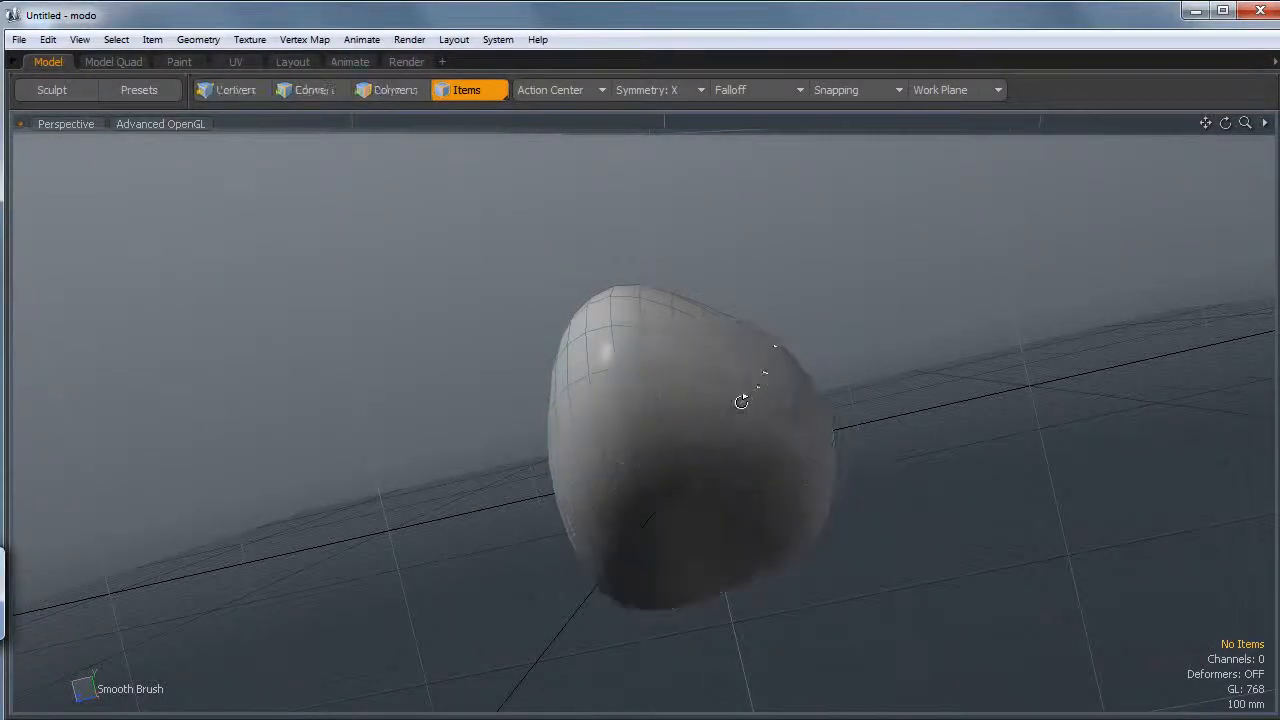
left_click_drag(580, 491, 921, 340, "alt")
left_click_drag(783, 466, 703, 503, "alt")
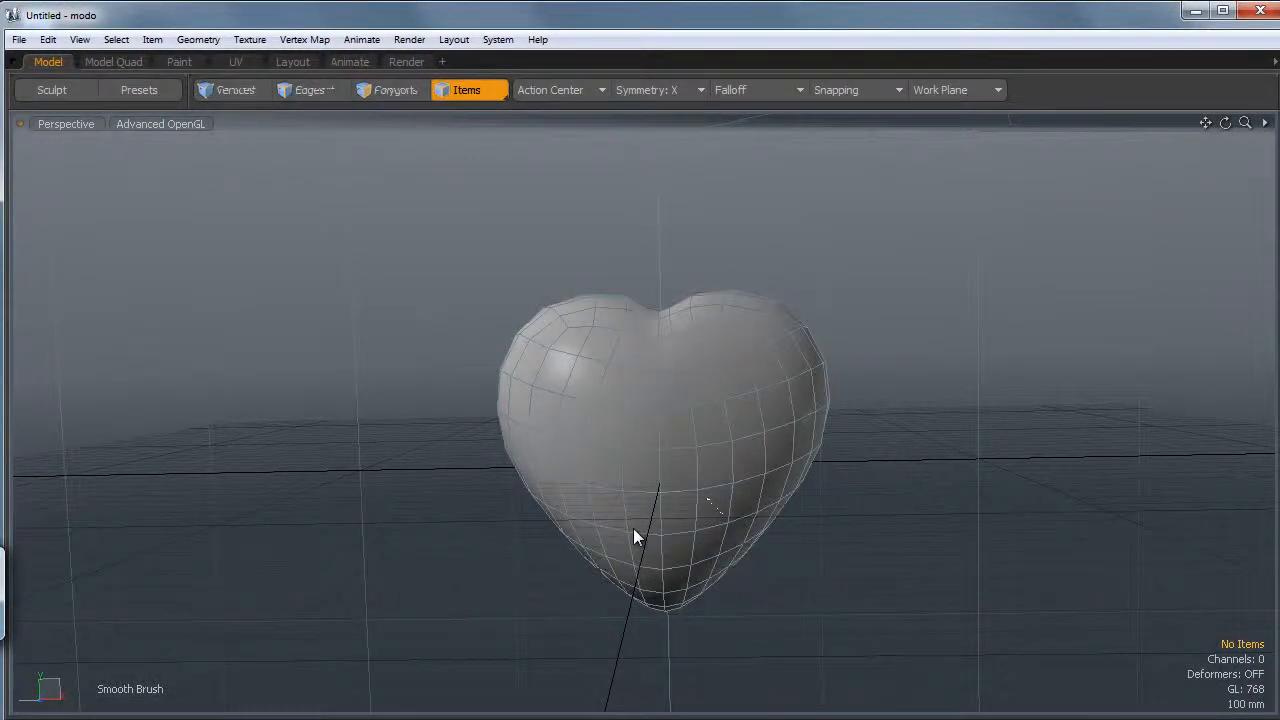
Turn on subdivision surface smoothing for the heart mesh
left_click_drag(687, 439, 760, 409, "alt+shift")
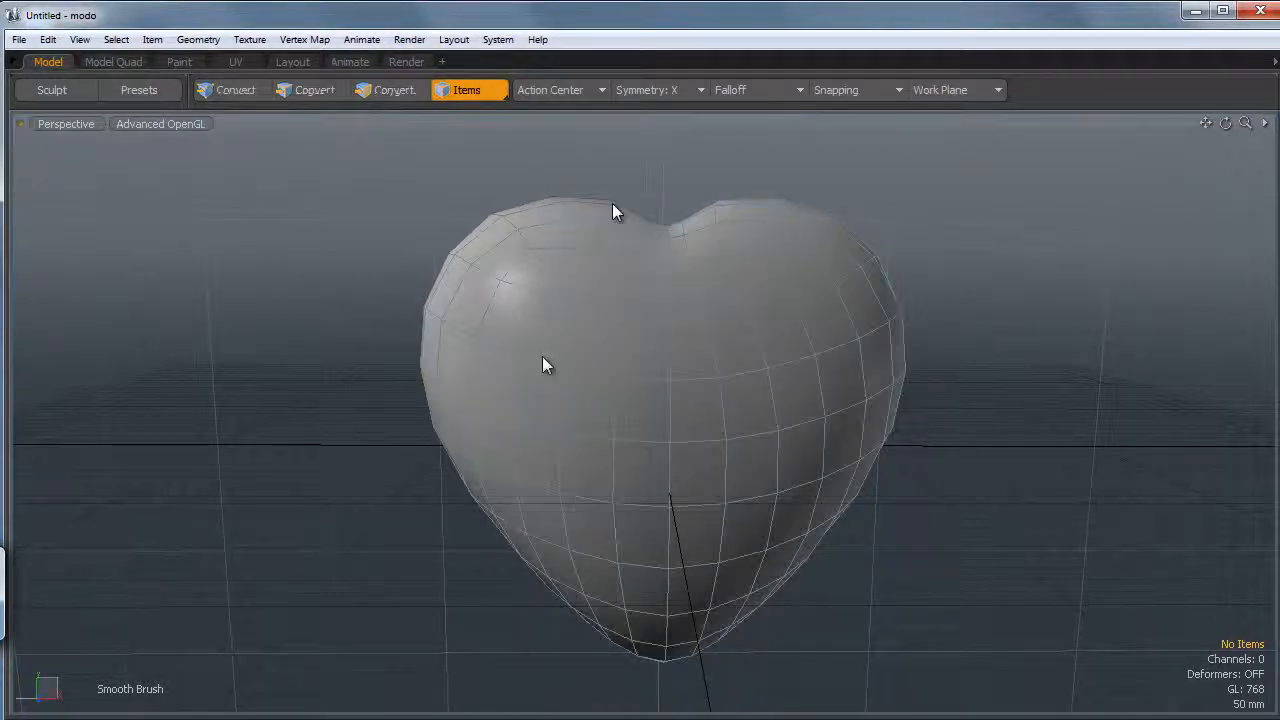
key("Tab")
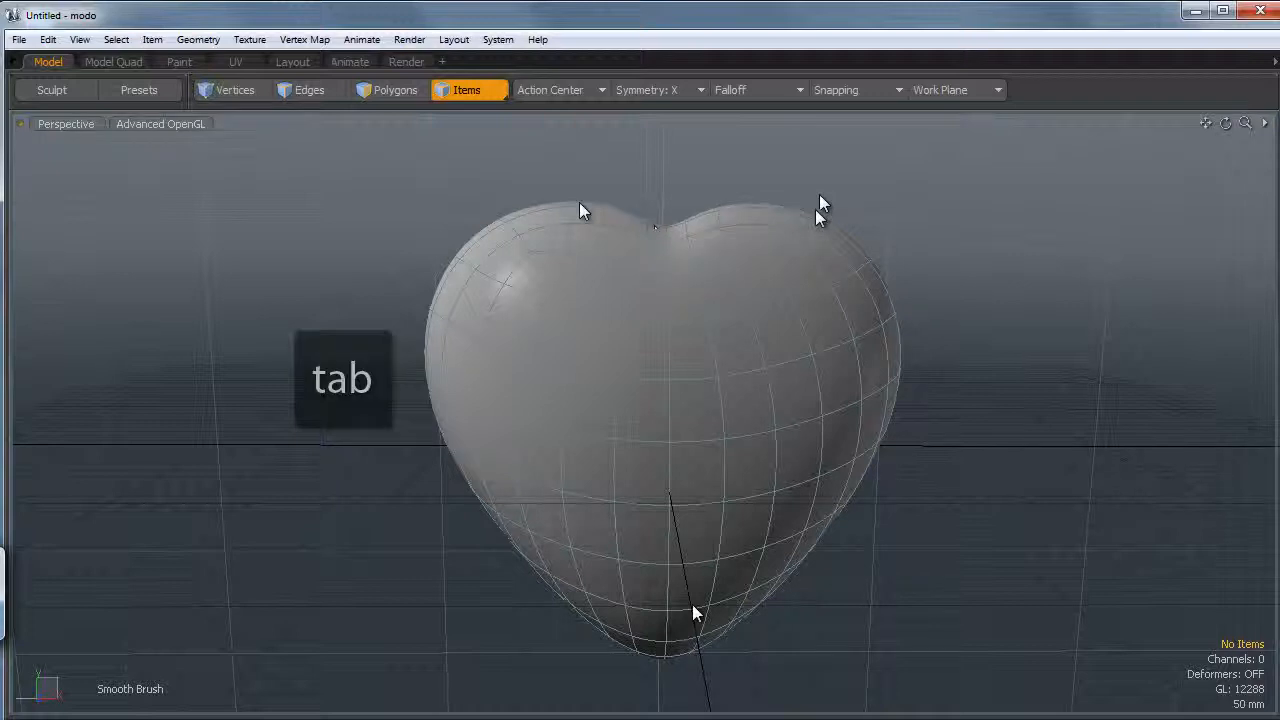
left_click_drag(589, 587, 598, 548, "alt")
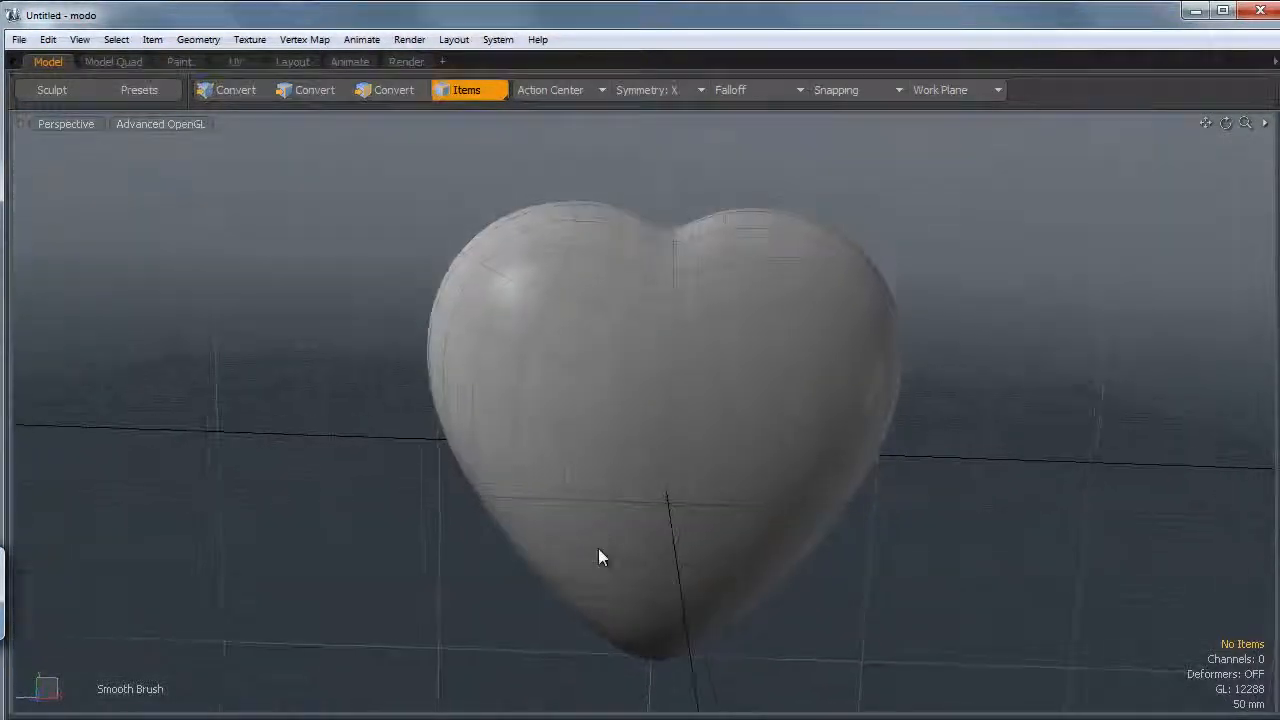
Duplicate the Cube item in the item list, then clear the item selection
key("ctrl+Tab")
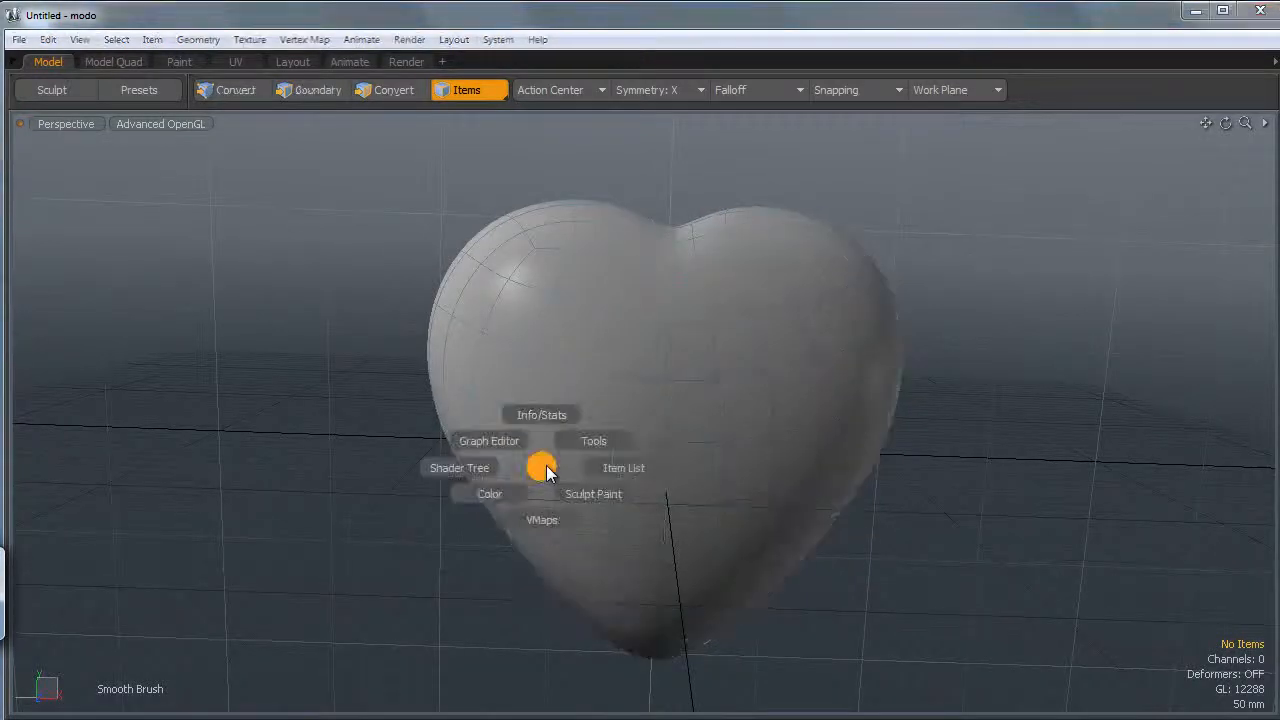
left_click(662, 467)
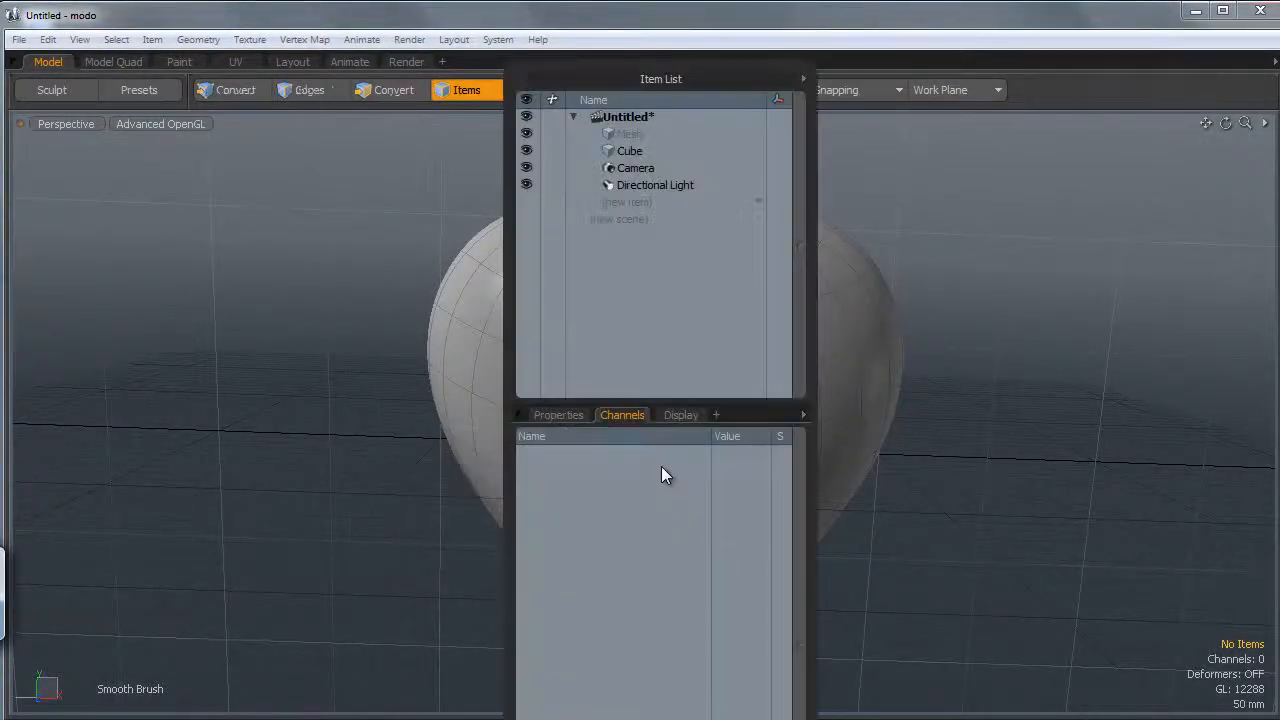
right_click(623, 150)
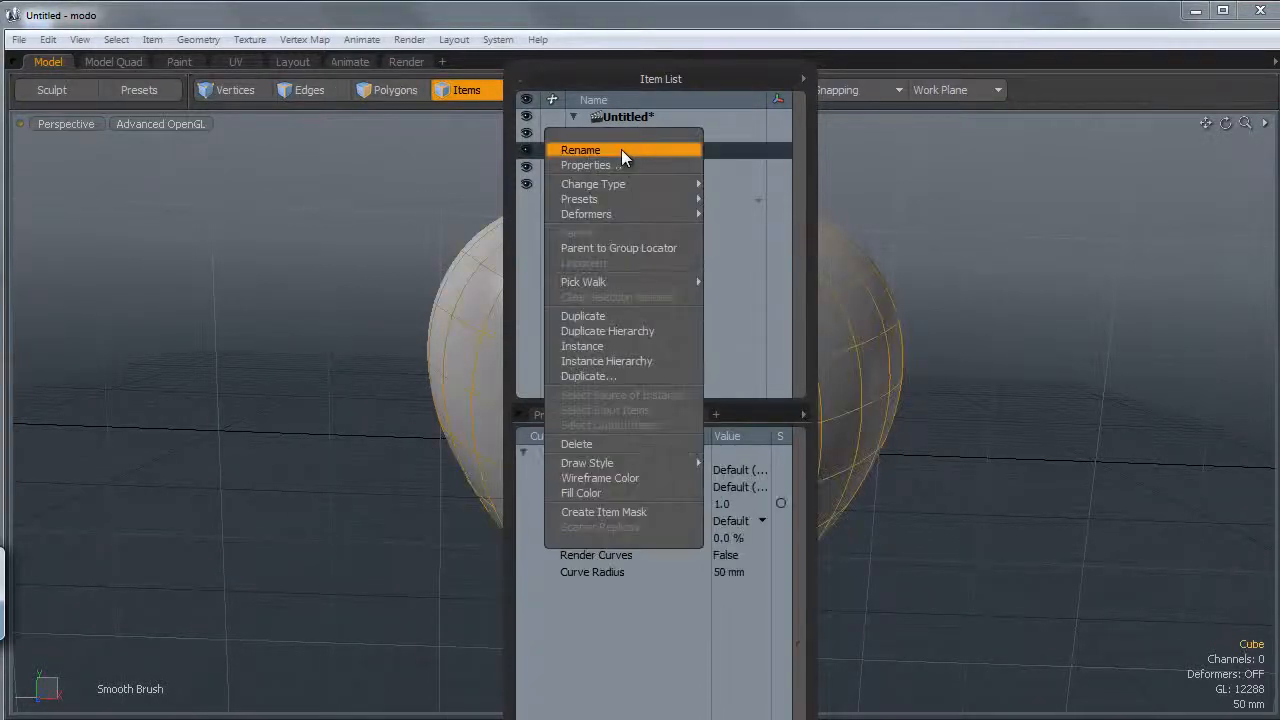
left_click(605, 317)
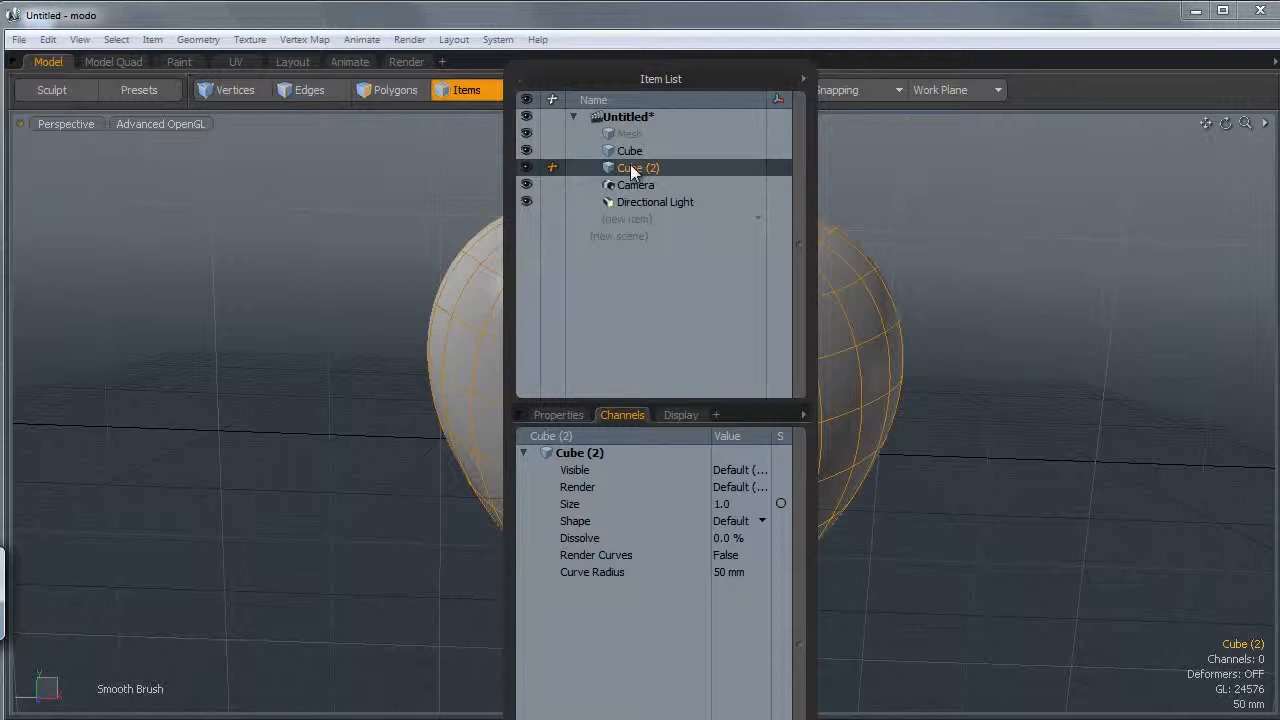
left_click(1030, 294)
left_click(1030, 294)
left_click_drag(971, 337, 823, 364, "alt")
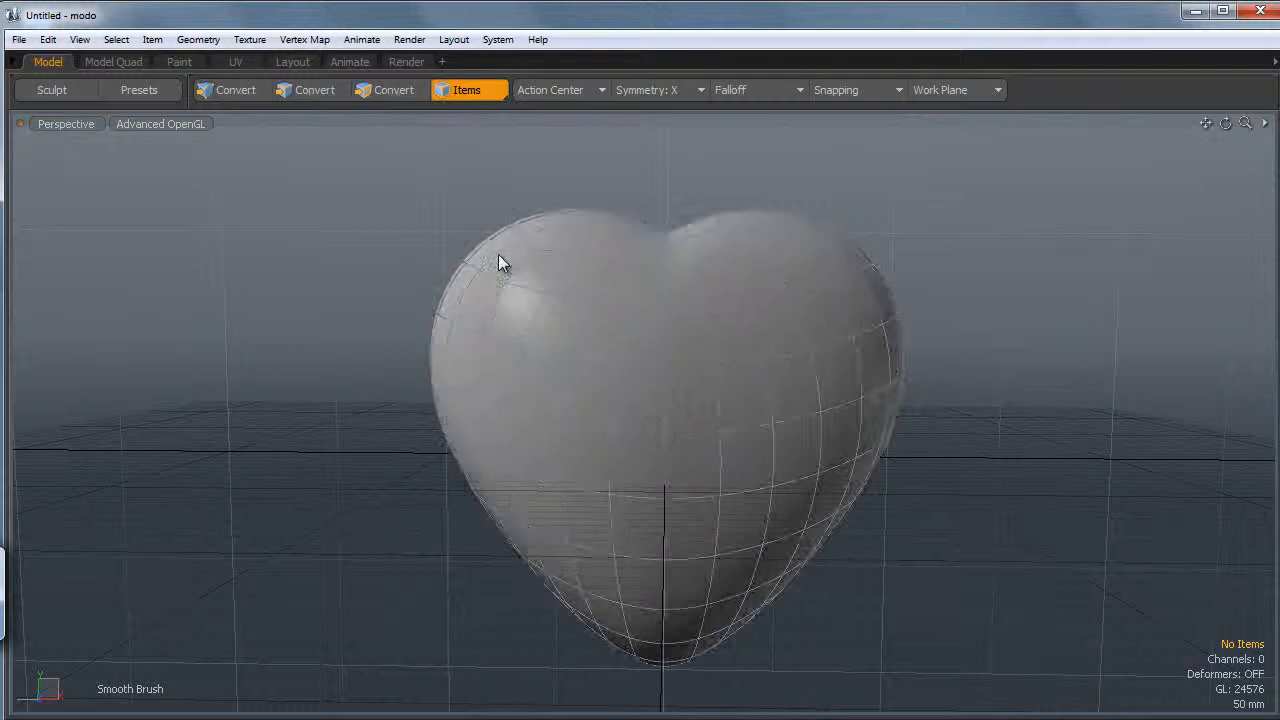
Set symmetry to Off and turn subdivision smoothing off on one of the two overlapping hearts
left_click_drag(904, 222, 1064, 197, "ctrl+alt")
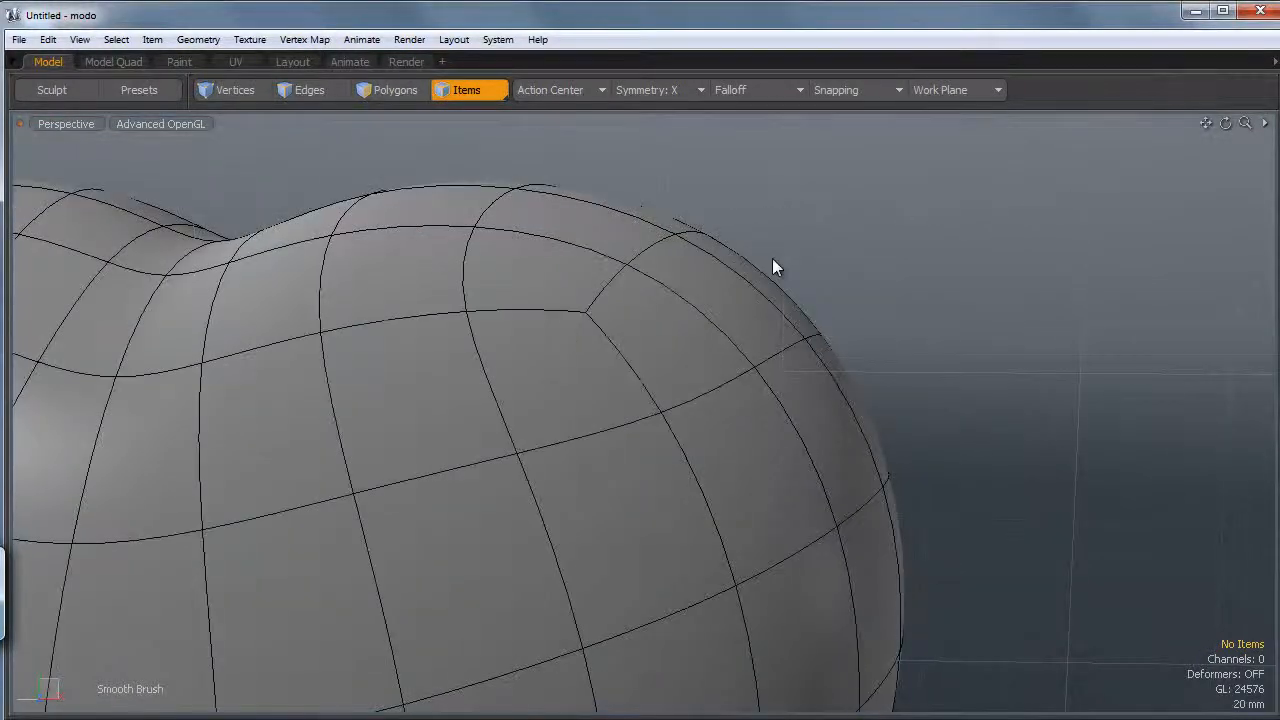
scroll(745, 295, "down", 3)
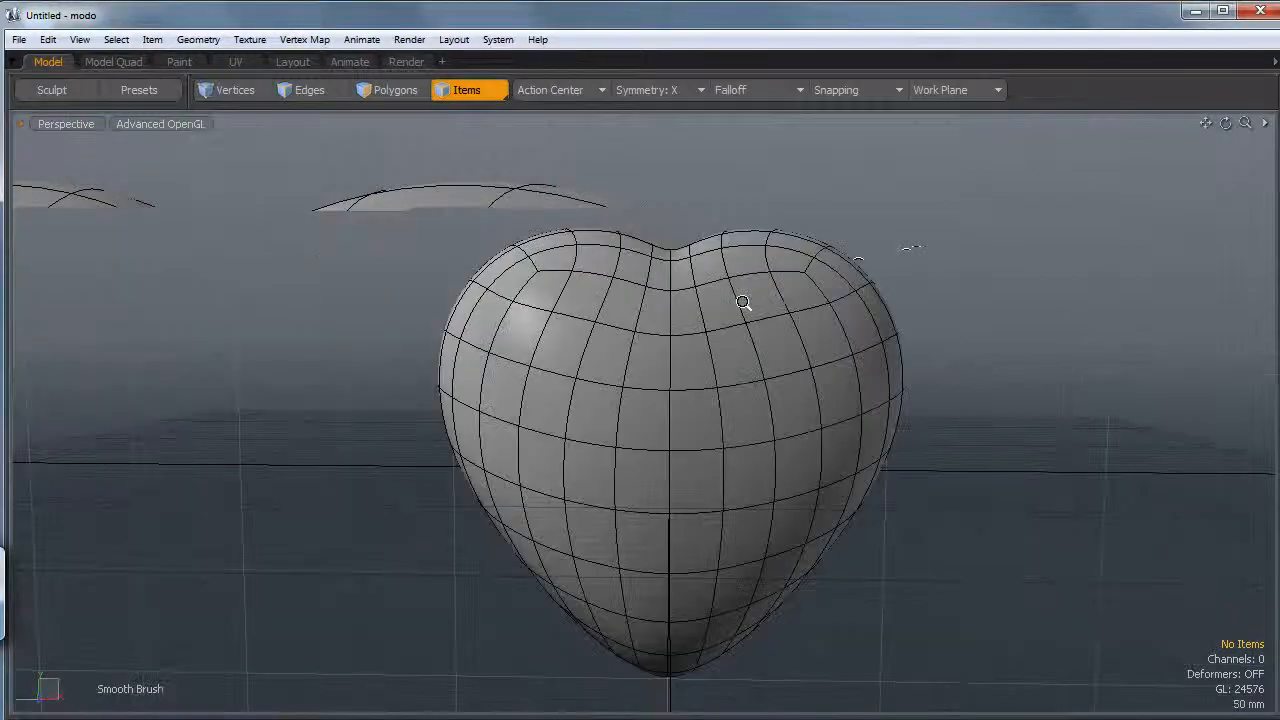
left_click(673, 90)
left_click(674, 77)
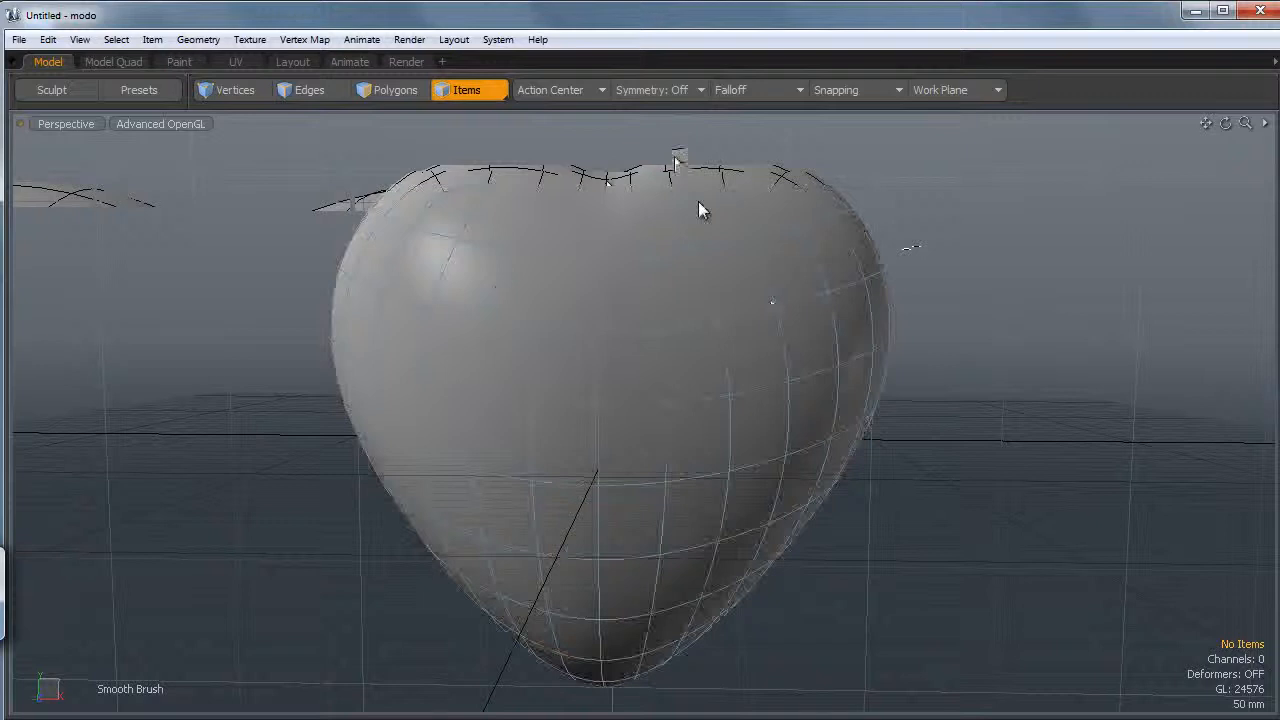
key("Tab")
left_click_drag(780, 390, 790, 432, "alt")
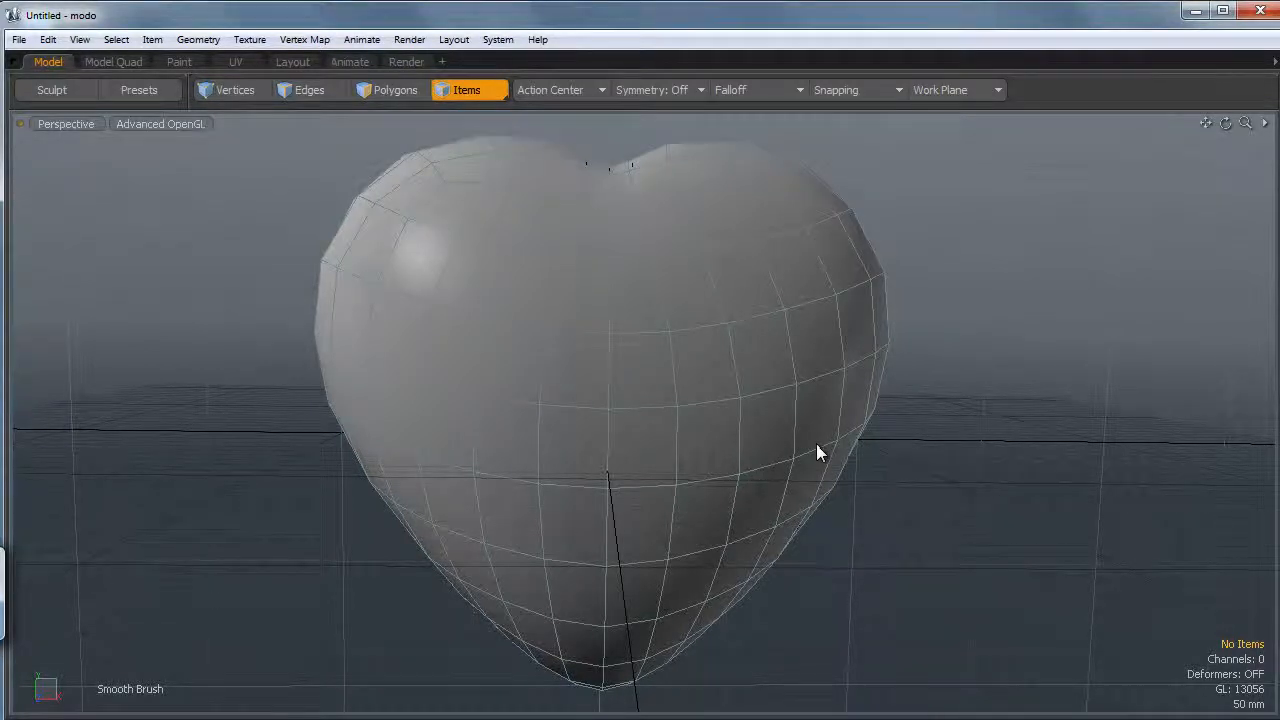
Select a block of polygons on the right side of the unsmoothed heart and delete it, cutting a window into the shell
key("3")
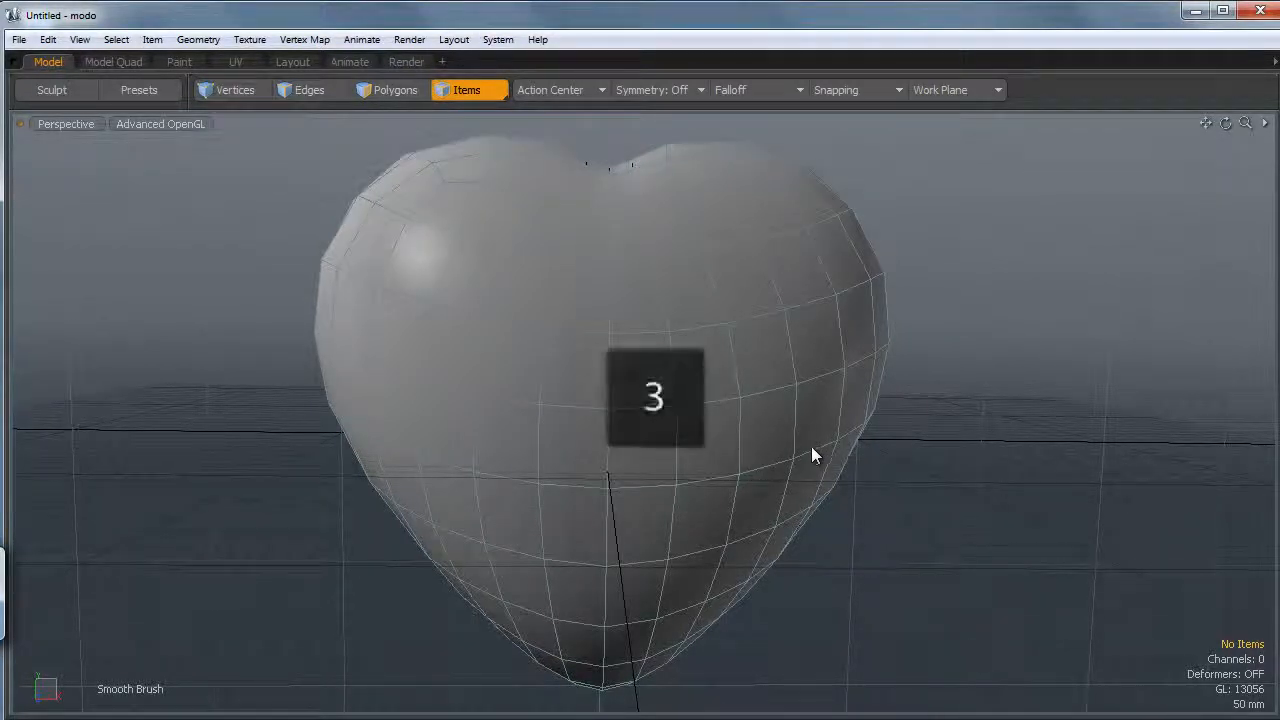
left_click(395, 90)
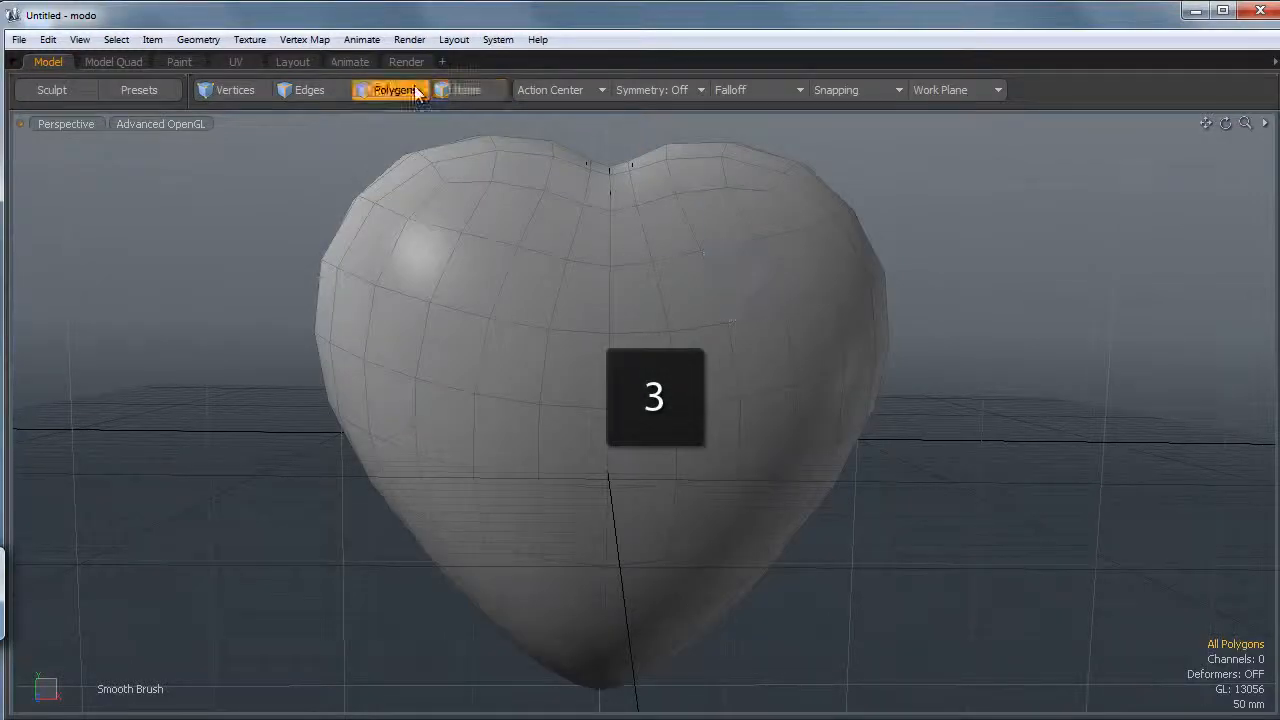
mouse_move(814, 349)
left_mouse_down()
mouse_move(809, 437)
mouse_move(766, 516)
mouse_move(806, 484)
mouse_move(857, 380)
mouse_move(783, 363)
mouse_move(909, 458)
mouse_move(890, 458)
left_mouse_up()
mouse_move(735, 603)
left_mouse_down("shift")
mouse_move(826, 531)
mouse_move(871, 463)
mouse_move(757, 375)
mouse_move(757, 572)
mouse_move(856, 381)
left_mouse_up("shift")
mouse_move(785, 330)
left_mouse_down("ctrl")
mouse_move(818, 284)
mouse_move(906, 297)
left_mouse_up("ctrl")
scroll(906, 300, "down", 2)
key("ctrl+space")
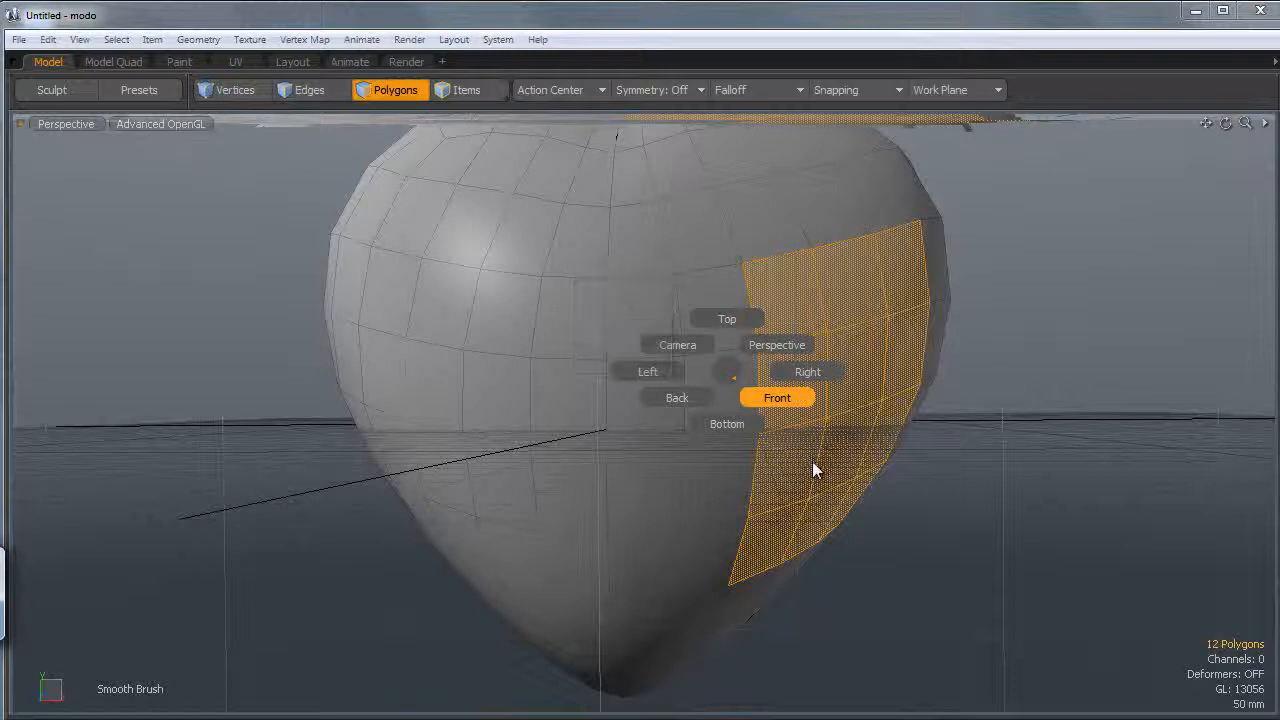
left_click(812, 461)
scroll(817, 400, "up", 2)
scroll(825, 425, "down", 3)
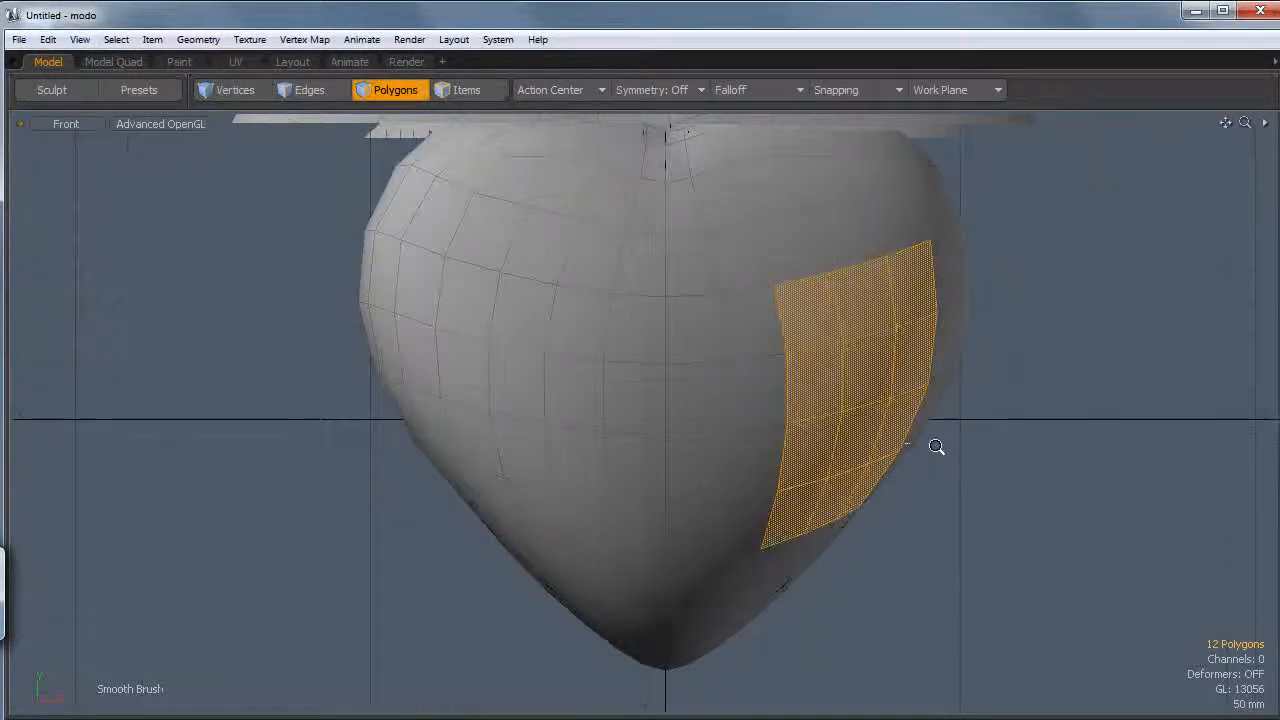
scroll(960, 430, "up", 3)
scroll(896, 455, "down", 4)
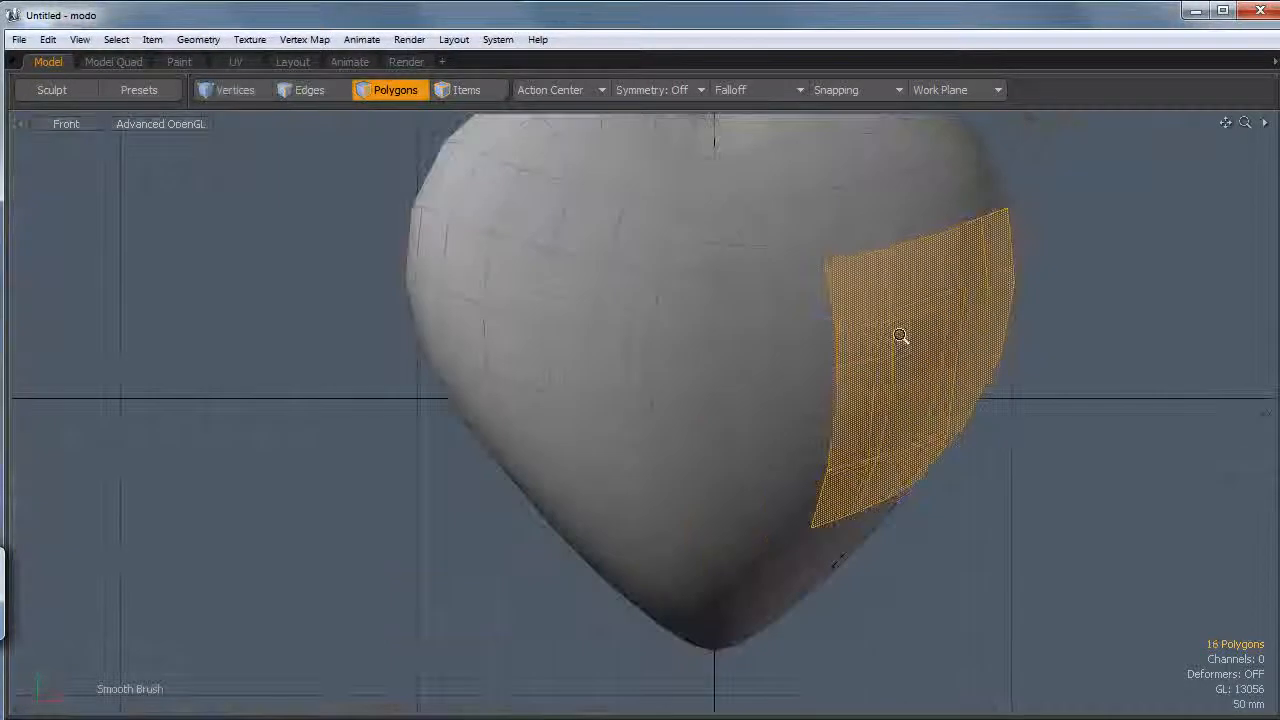
scroll(900, 336, "down", 1)
left_click_drag(868, 234, 791, 520, "alt+shift")
key("Delete")
left_click_drag(823, 437, 789, 474, "alt+shift")
left_click_drag(813, 405, 835, 428, "ctrl+alt")
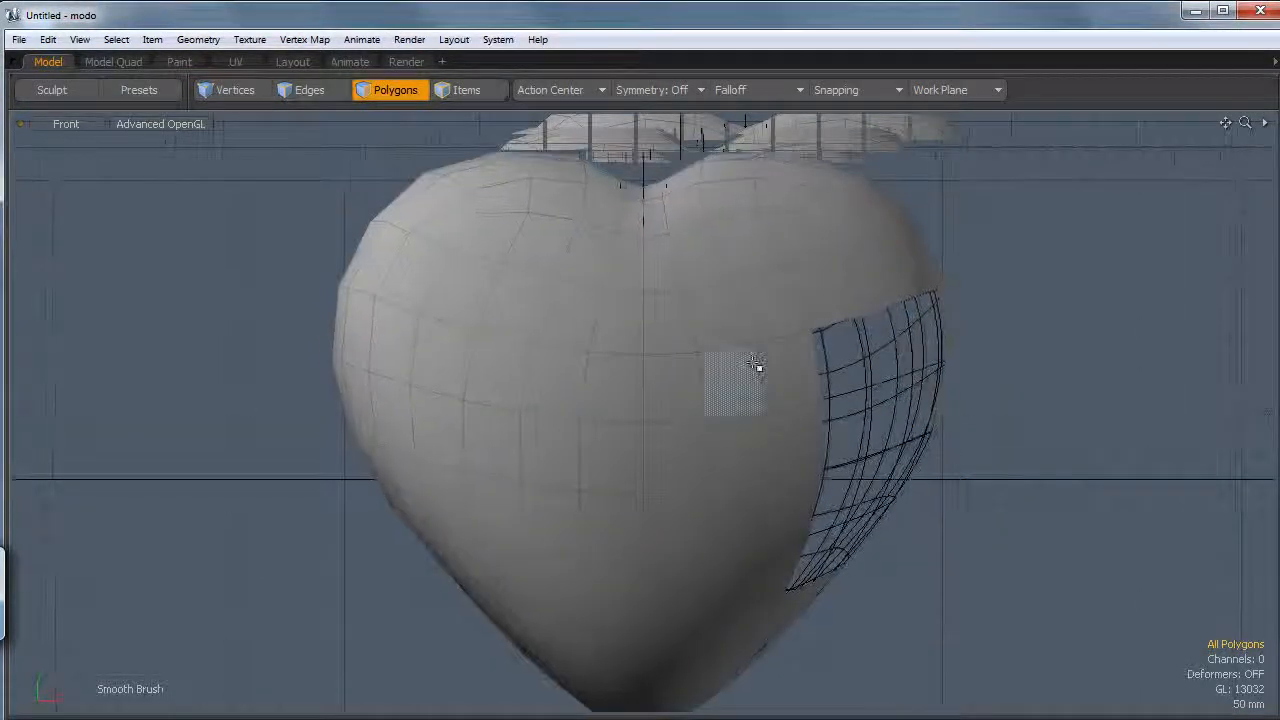
Thicken the cut-open heart outward to give its shell a solid wall, then drop the tool
key("ctrl+space")
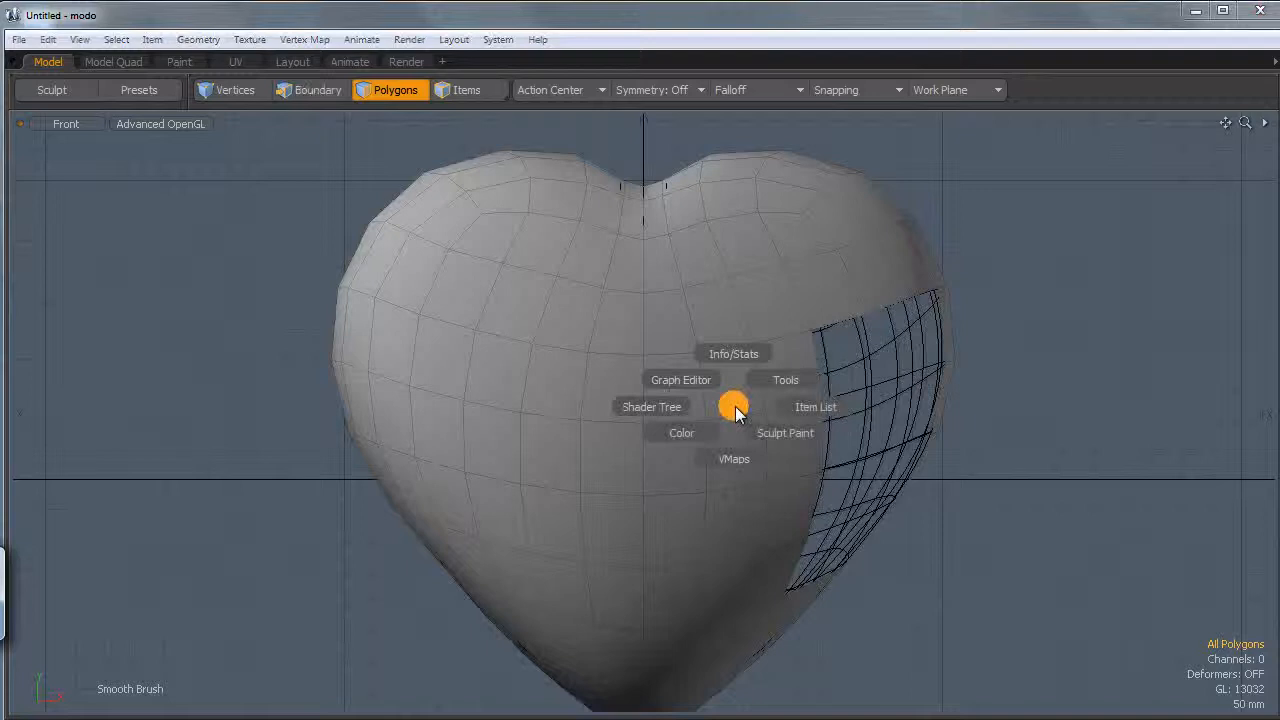
left_click(839, 345)
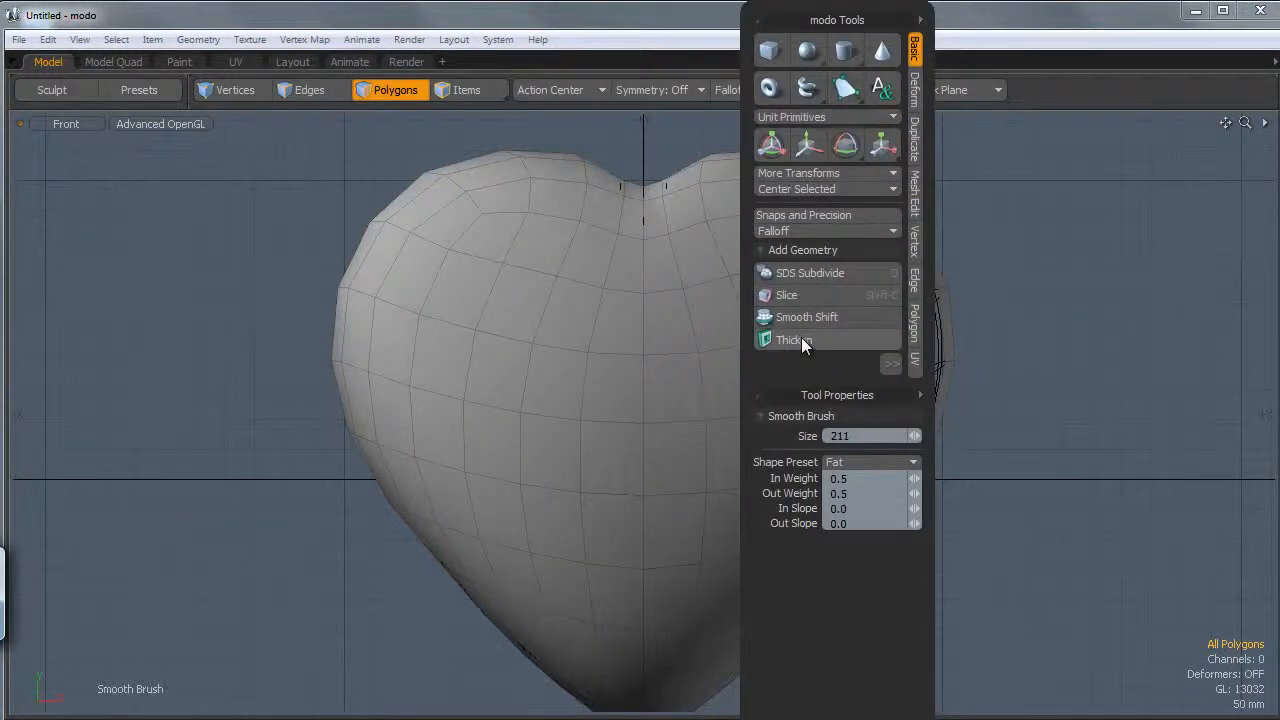
left_click(800, 340)
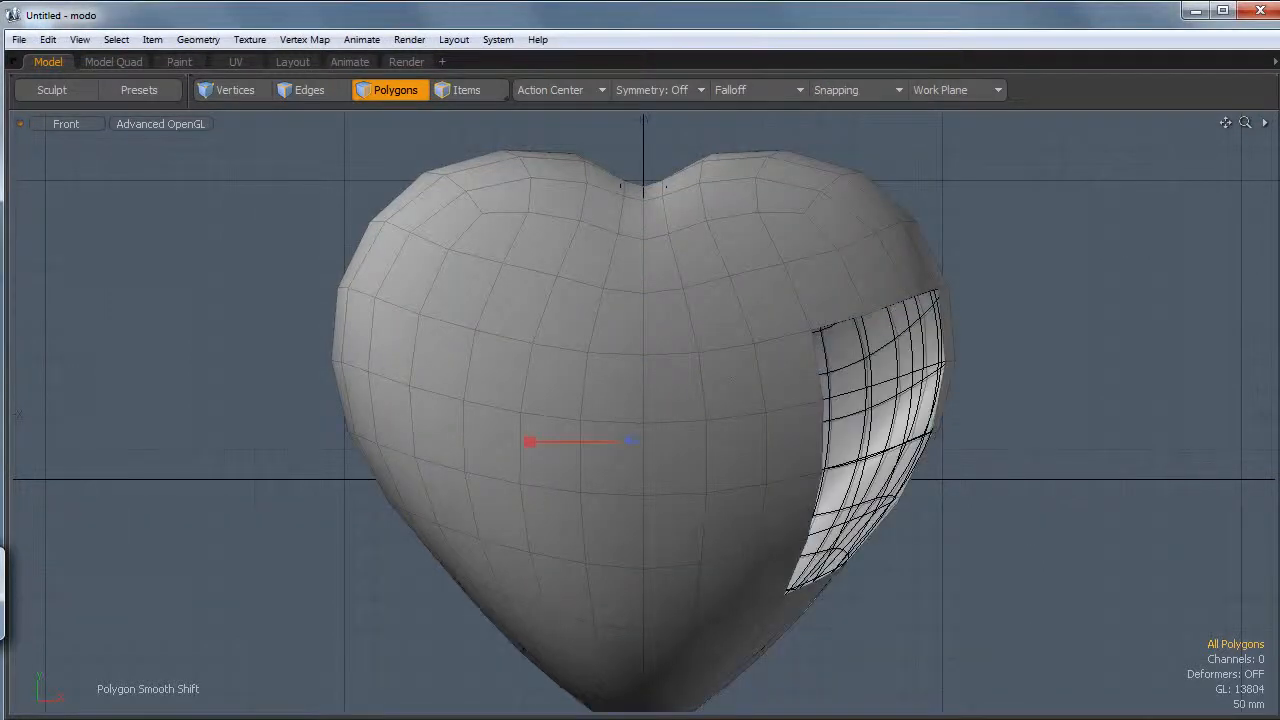
left_click_drag(630, 440, 804, 449)
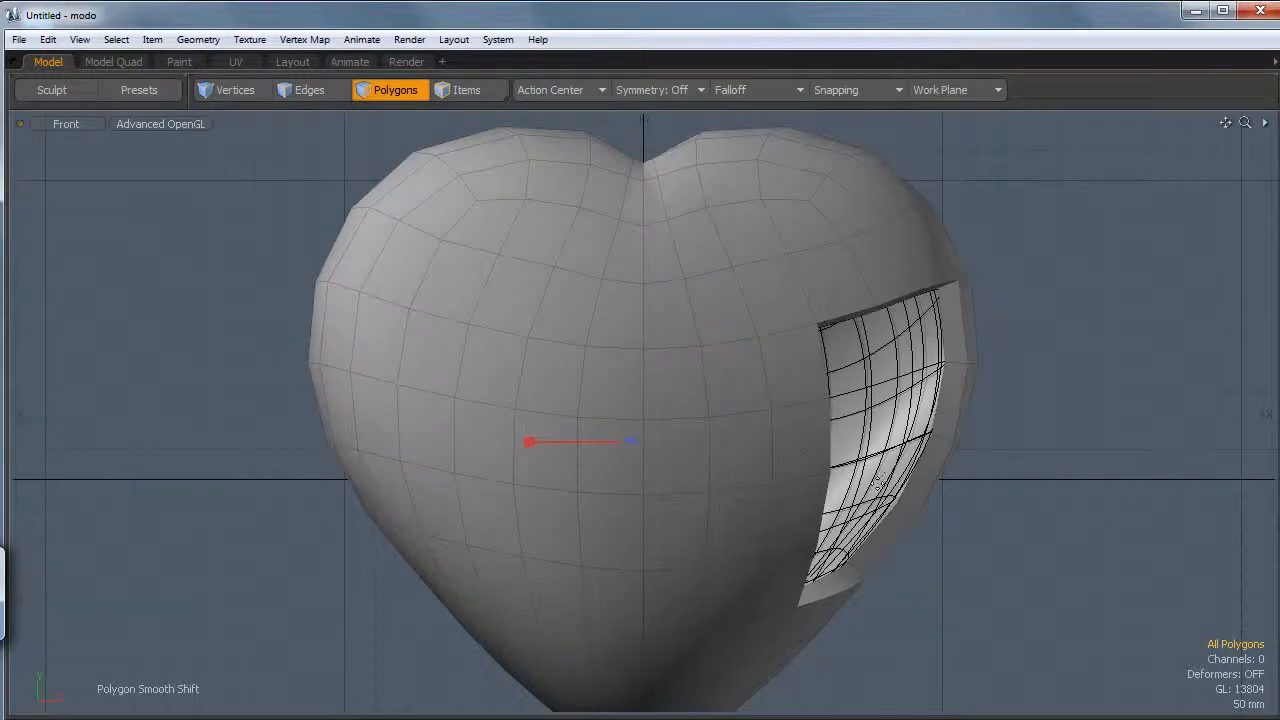
key("space")
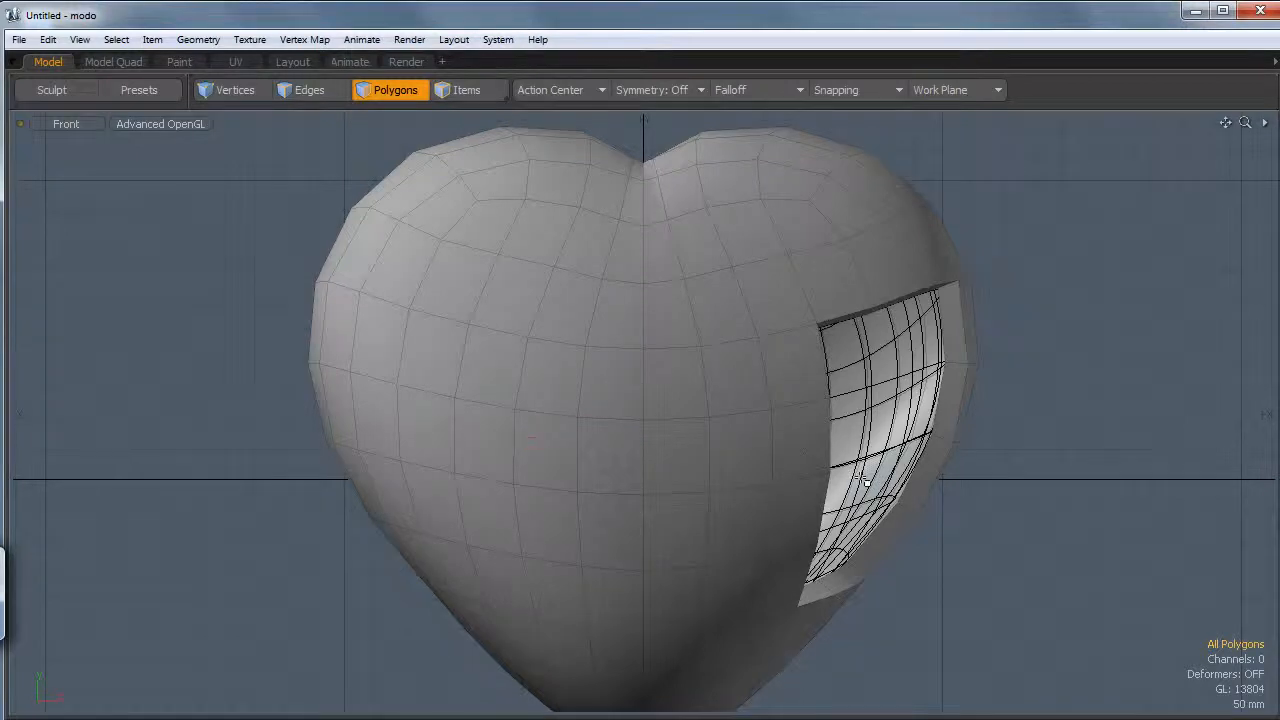
Select one polygon on the inner side rim of the opening and move it back along X toward the heart's centre
key("ctrl+space")
left_click_drag(929, 429, 600, 455, "alt")
scroll(681, 447, "up", 4)
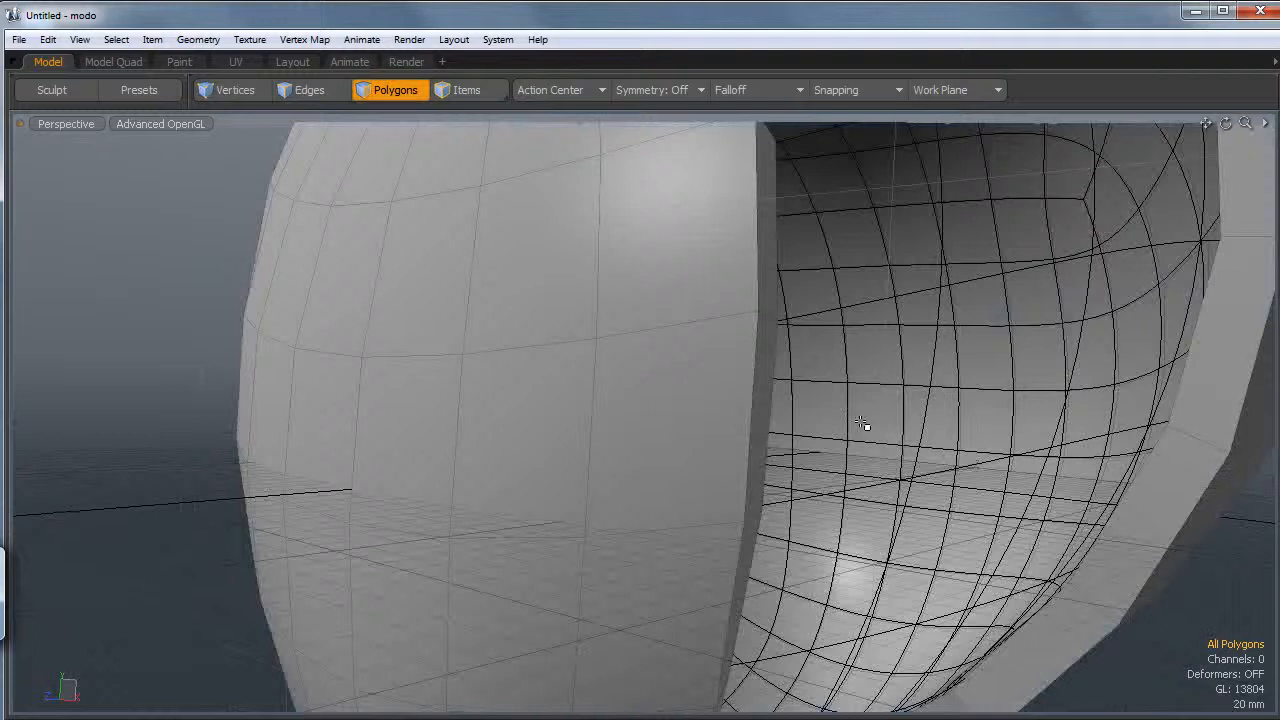
left_click(769, 405)
key("w")
scroll(810, 461, "down", 5)
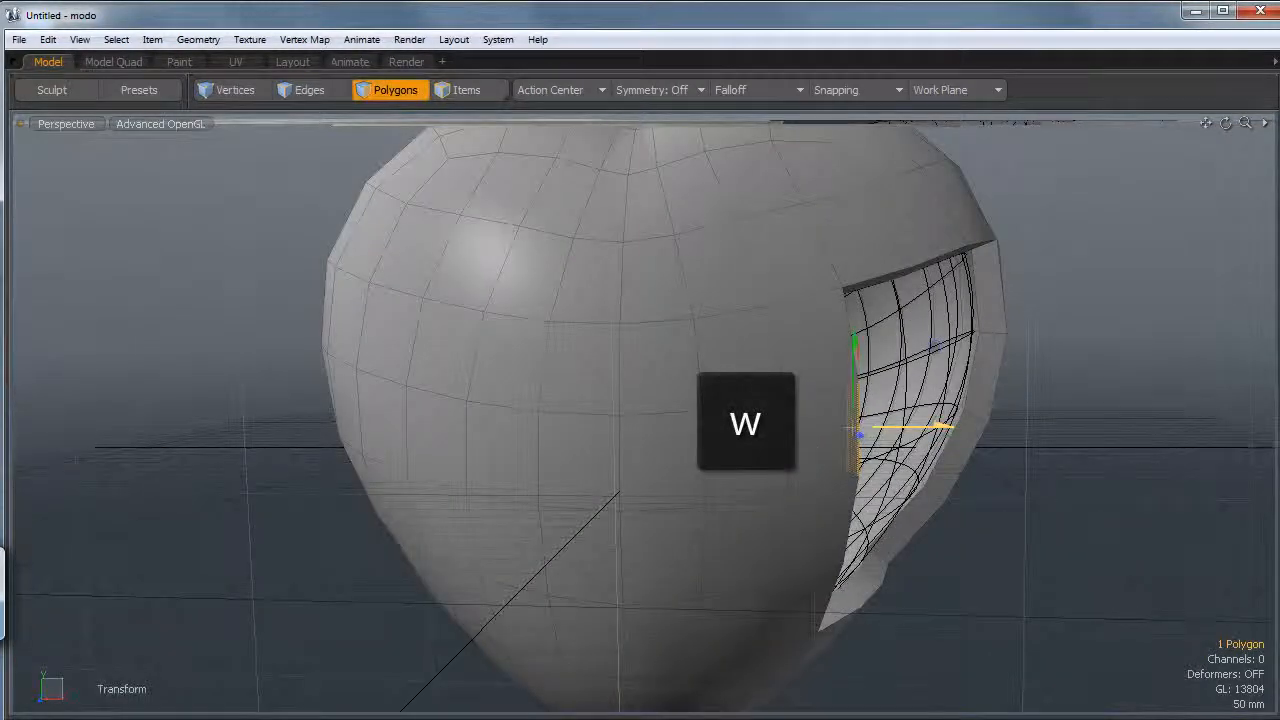
left_click_drag(925, 426, 911, 426)
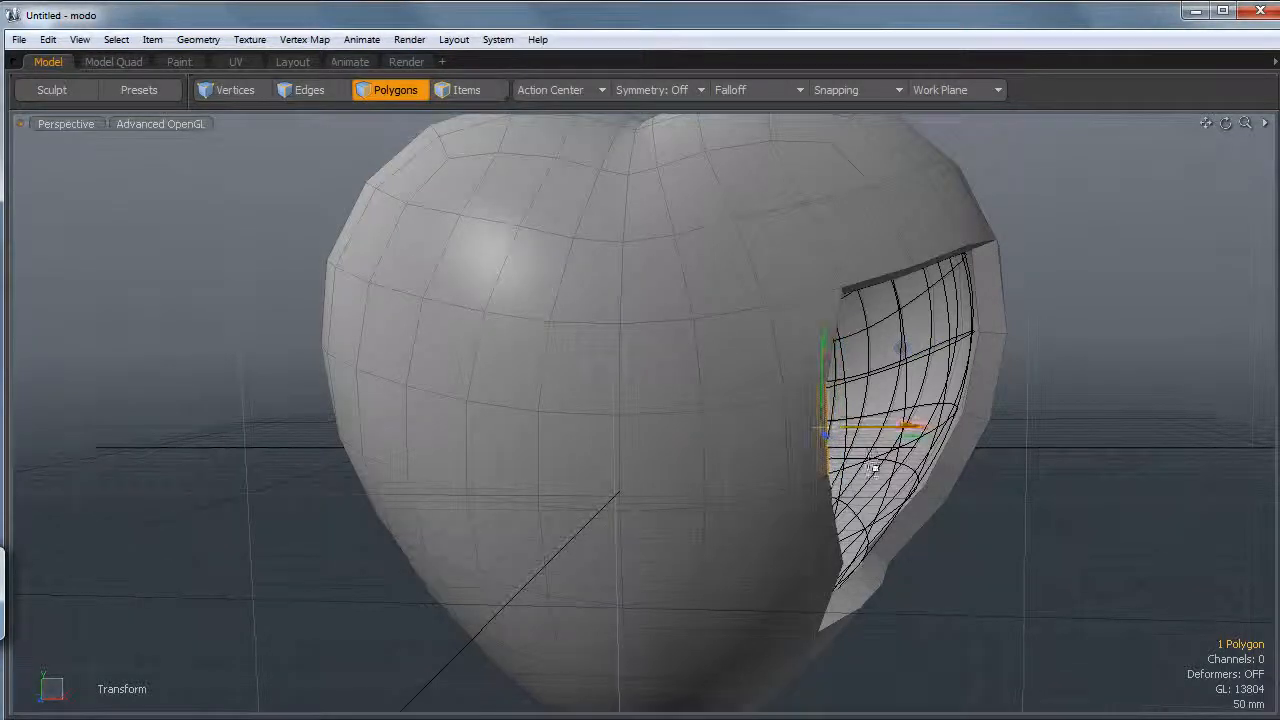
key("q")
Pull one polygon on the opening's lower rim and one on its outer side rim outward to form jagged projections
left_click_drag(875, 572, 966, 584, "alt")
left_click(875, 592)
key("w")
key("q")
left_click(990, 382)
key("w")
left_click_drag(1054, 364, 1138, 355)
key("q")
Select a polygon near the outer end of the opening's upper rim and move it outward from the heart
left_click(928, 258)
key("w")
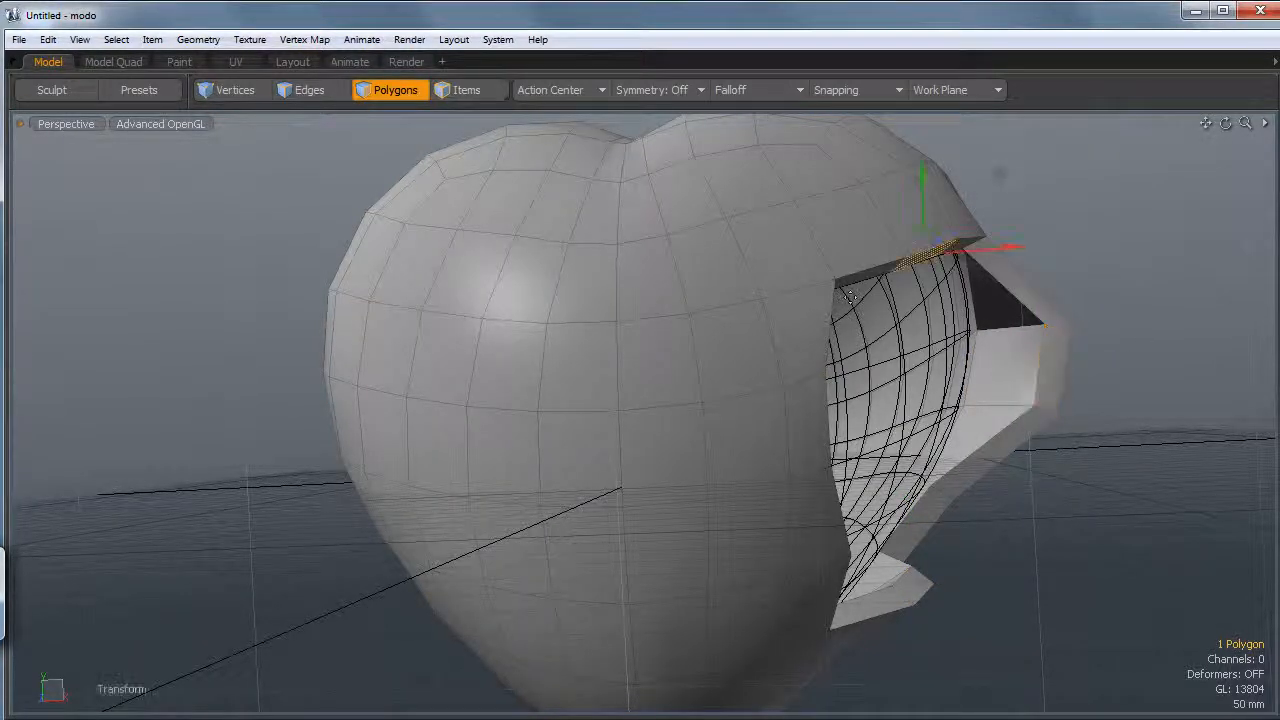
left_click_drag(1000, 260, 1005, 209)
left_click_drag(1020, 283, 1009, 284)
scroll(1009, 284, "down", 2)
left_click_drag(904, 344, 885, 270, "alt")
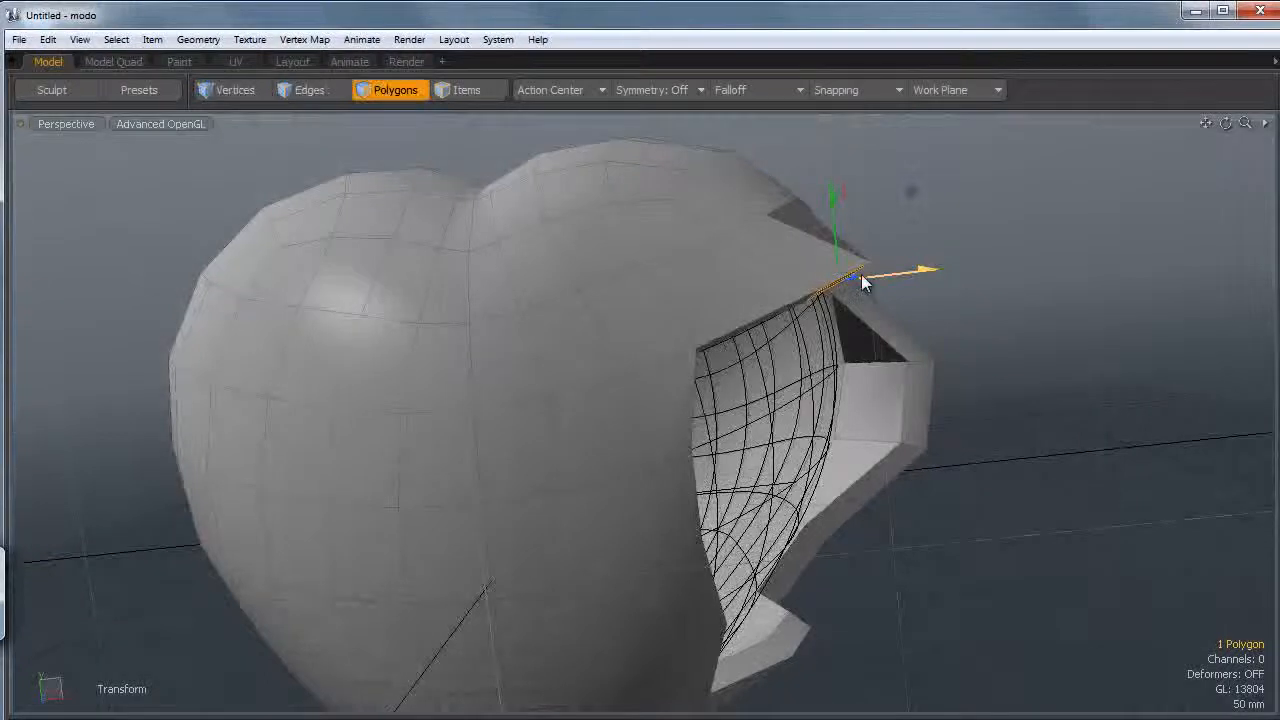
Rotate the selected upper rim polygon so it faces out from the opening
key("e")
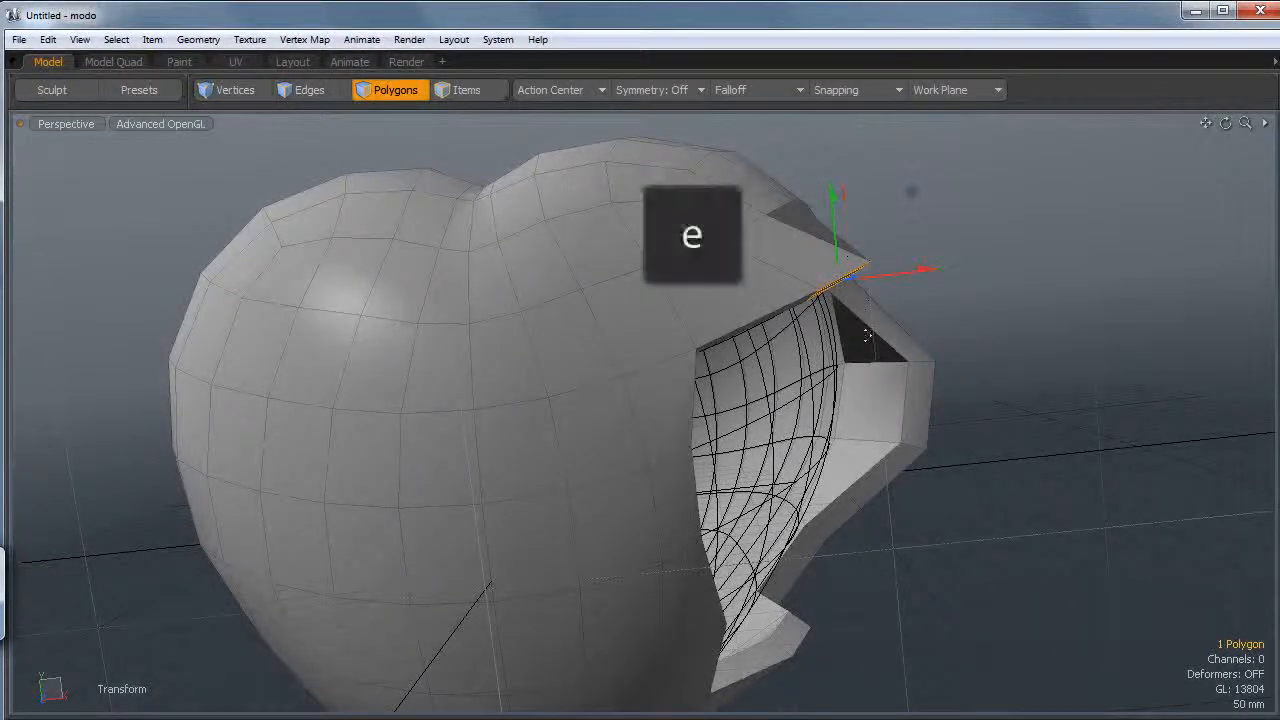
left_click_drag(786, 248, 800, 244, "alt")
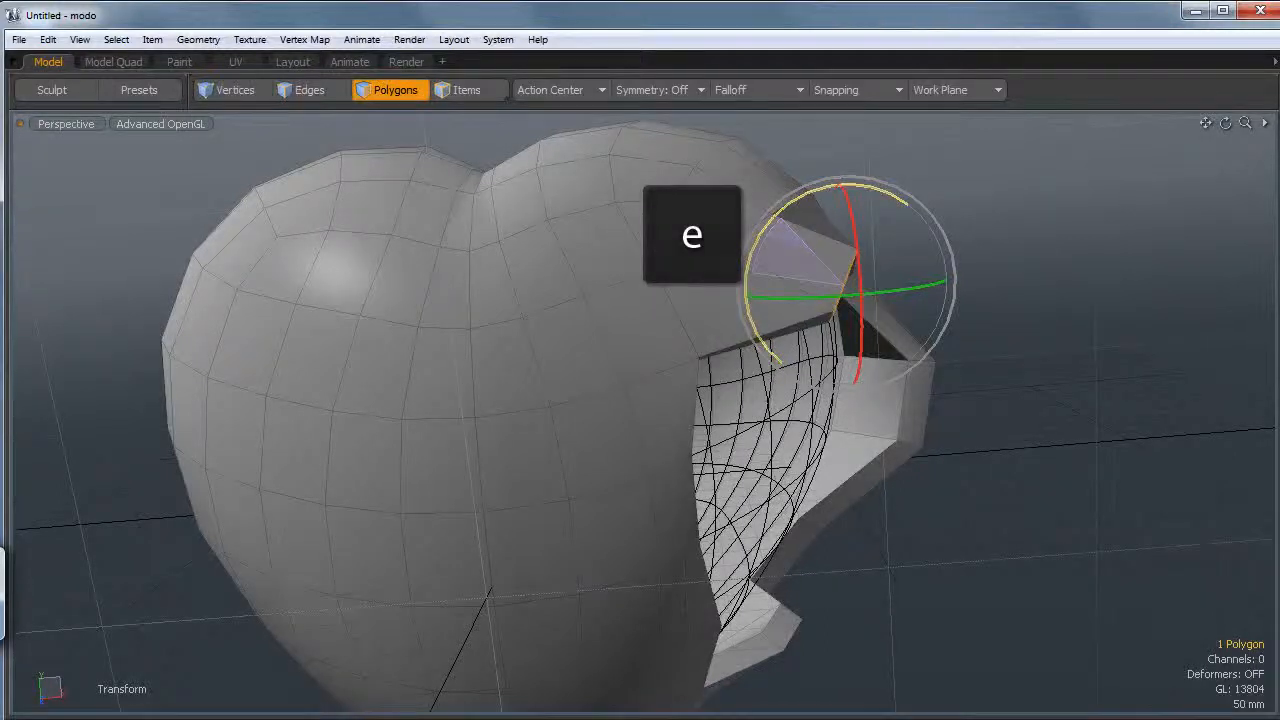
left_click_drag(743, 300, 661, 318, "alt")
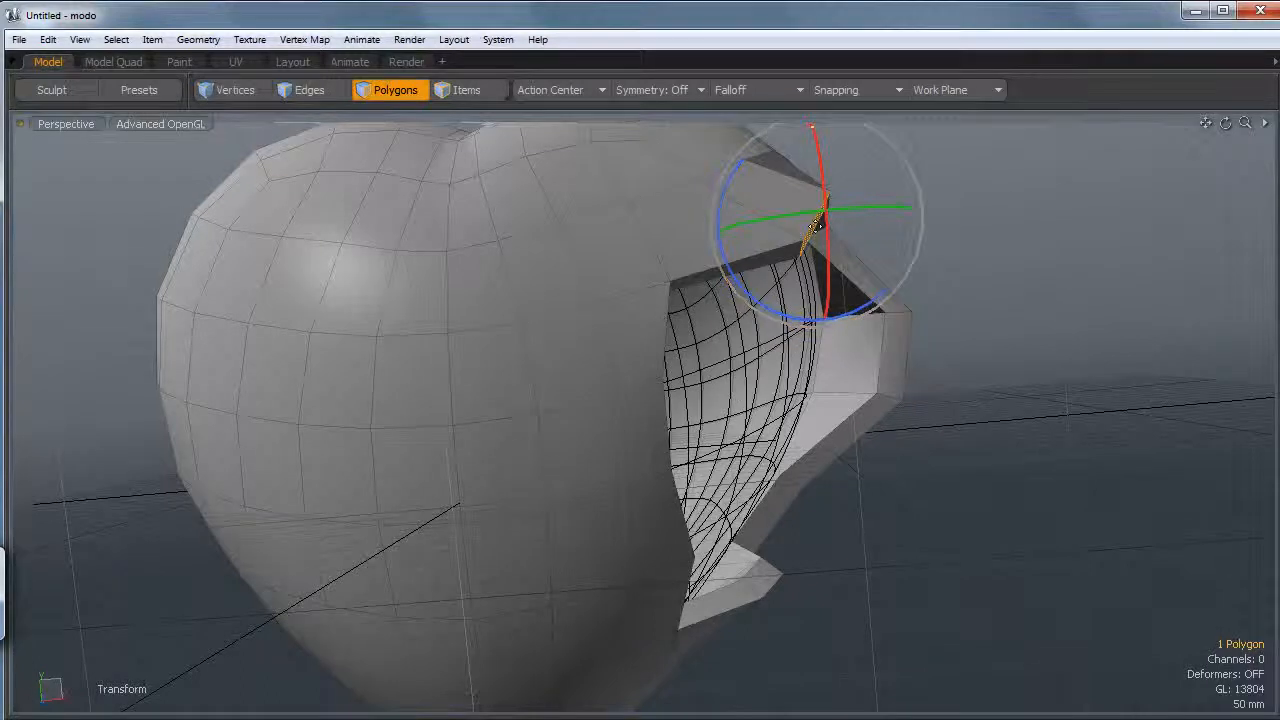
left_click_drag(888, 255, 850, 312, "alt")
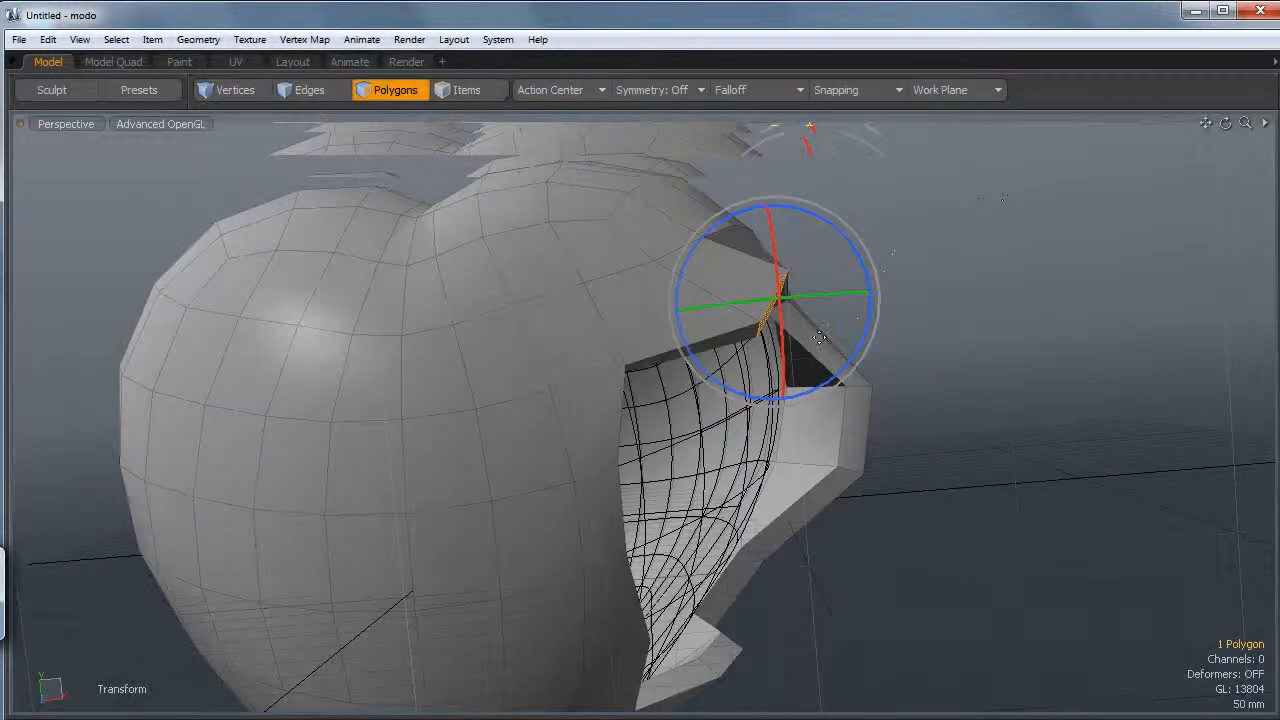
Bevel the selected upper rim polygon and pull the new face outward from the heart to form a long strand
key("b")
key("b")
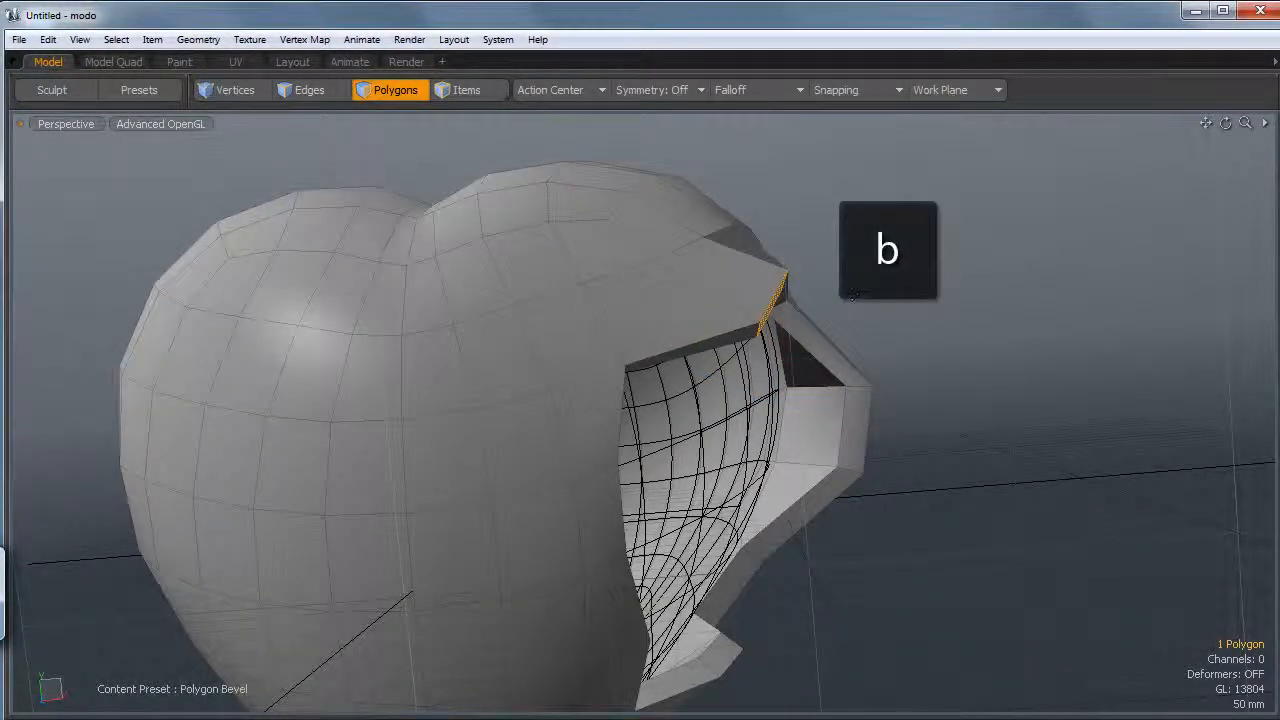
left_click(850, 280)
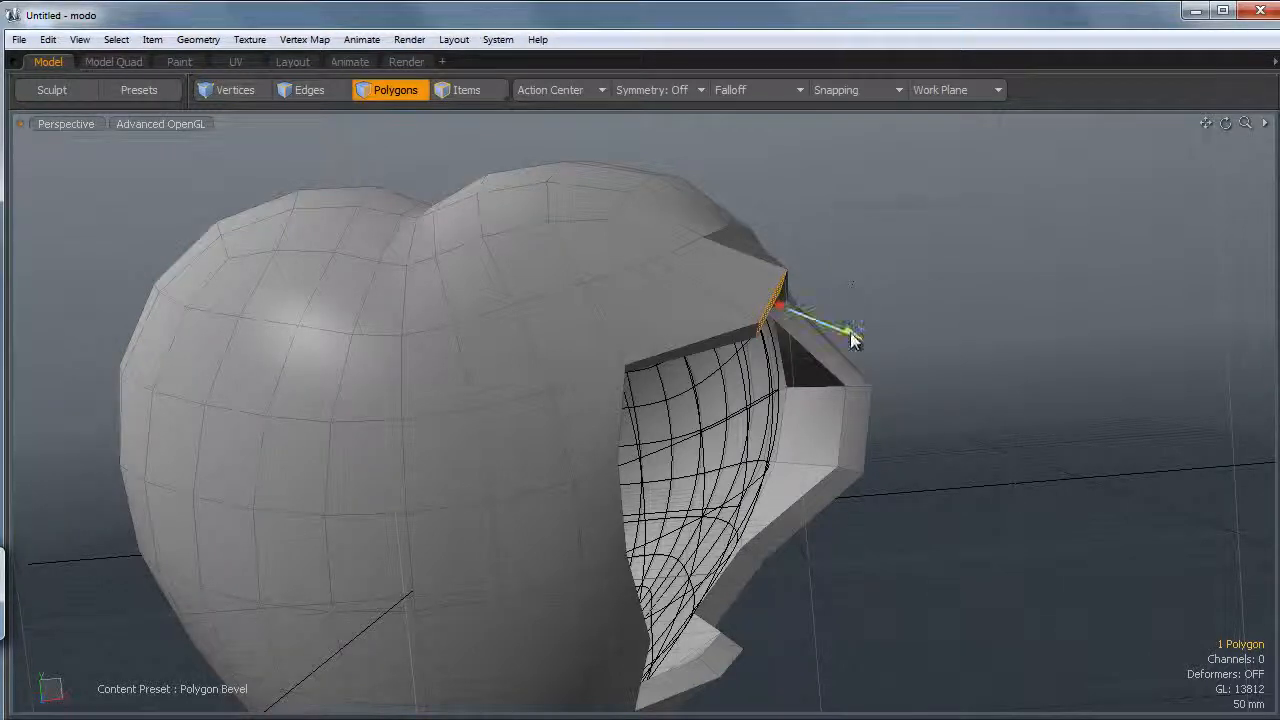
mouse_move(850, 332)
left_mouse_down()
mouse_move(818, 318)
mouse_move(891, 346)
mouse_move(865, 337)
left_mouse_up()
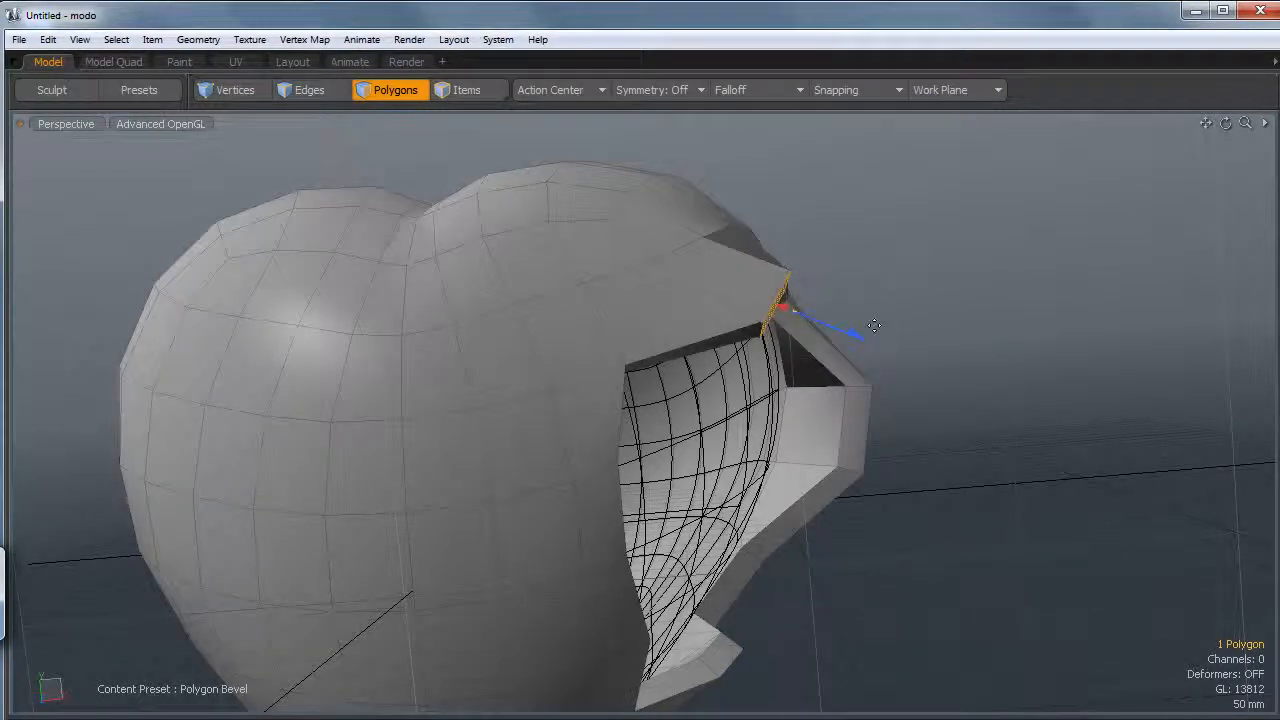
key("y")
left_click_drag(846, 220, 1160, 202)
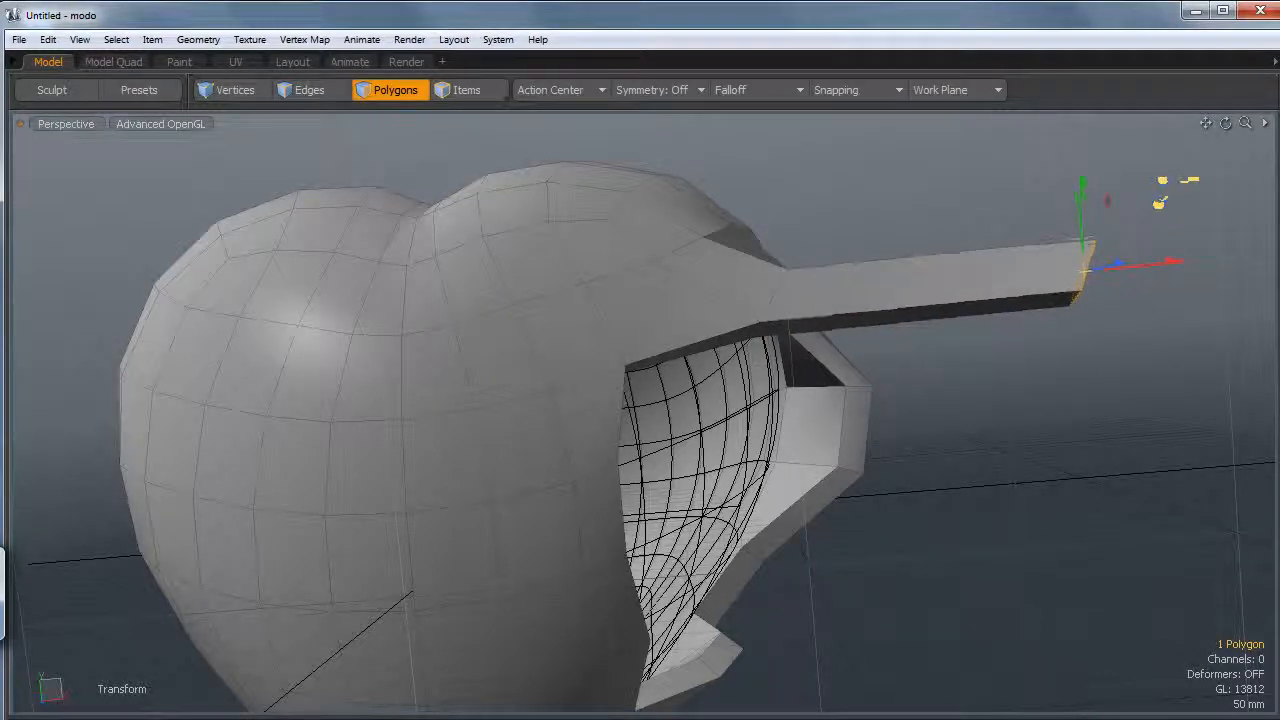
Rotate the polygon at the upper strand's outer end so it tilts the other way
left_click(1107, 210)
left_click_drag(1076, 186, 985, 218)
key("q")
Grow the selection to the whole upper strand and exclude its end cap, leaving only the four long side polygons selected
key("shift+Up")
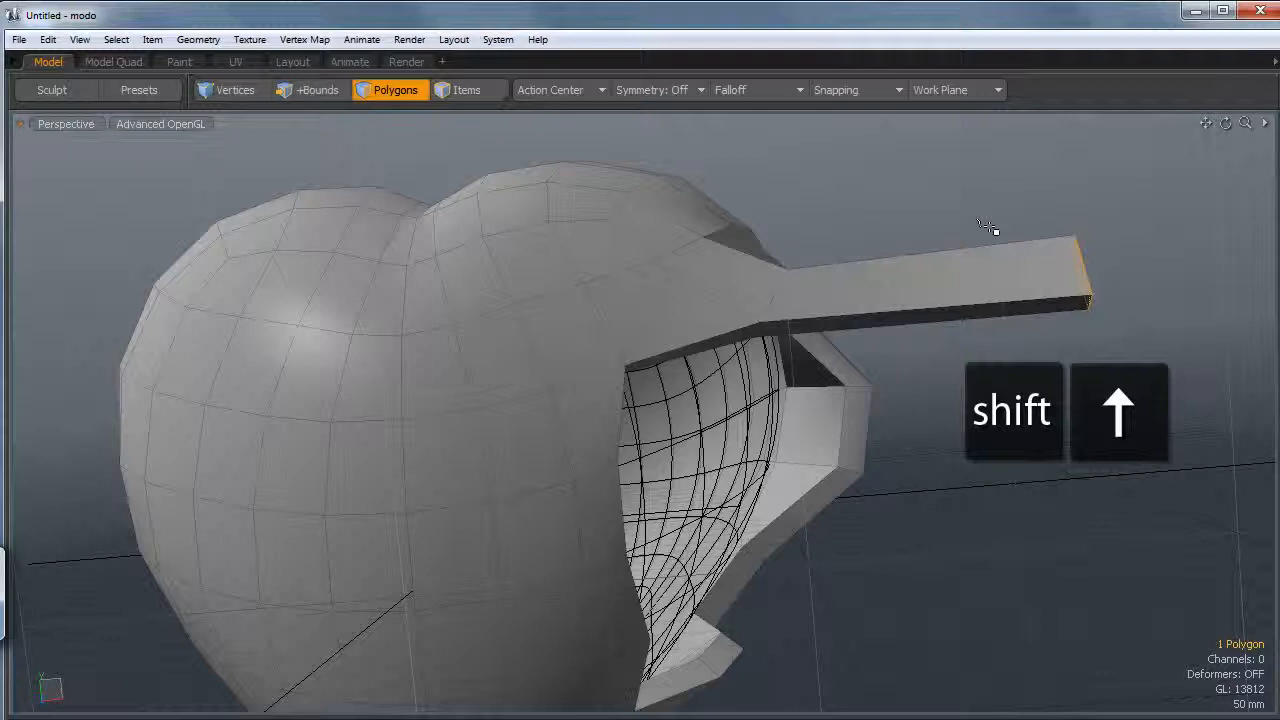
key("shift+Up")
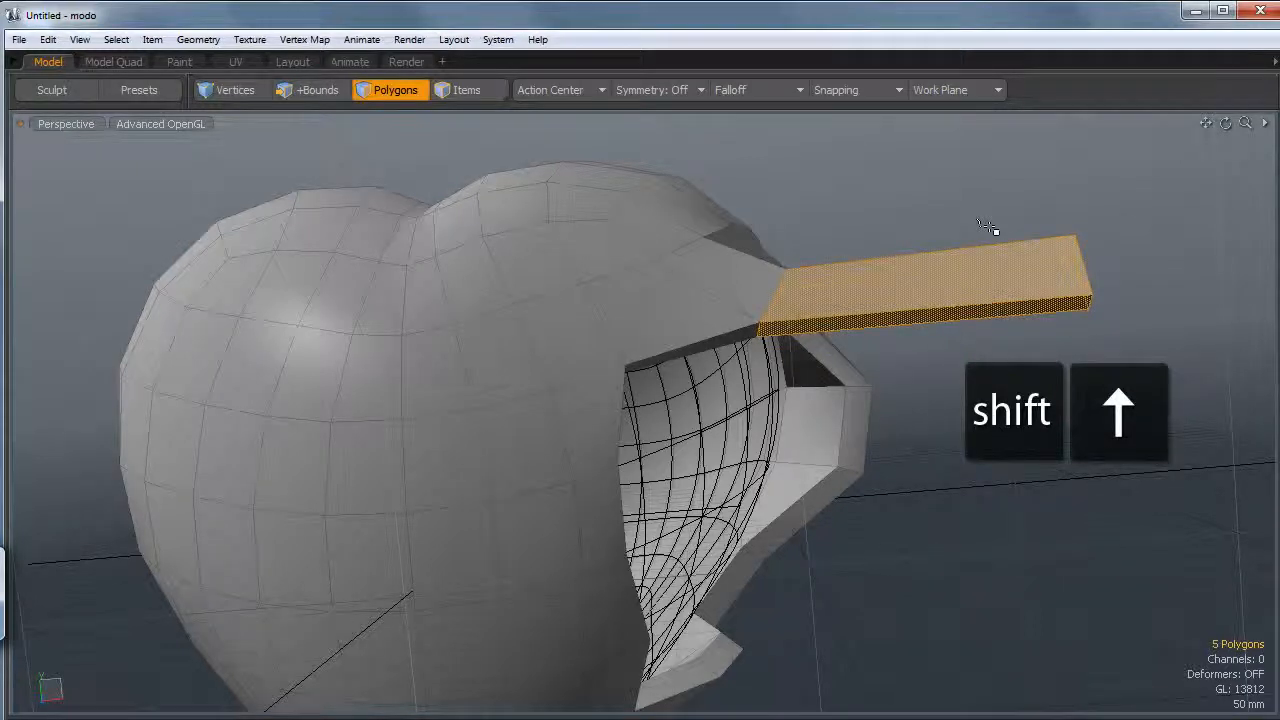
left_click_drag(1066, 323, 1006, 266, "alt")
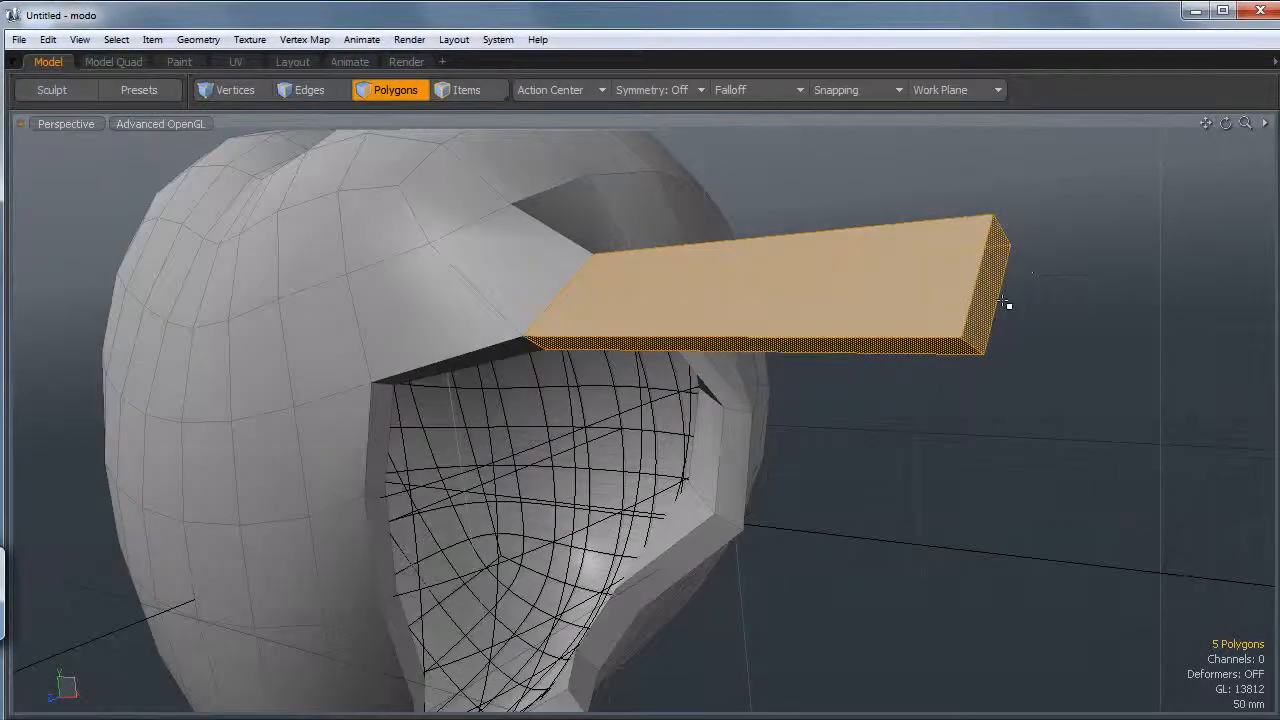
key("Down")
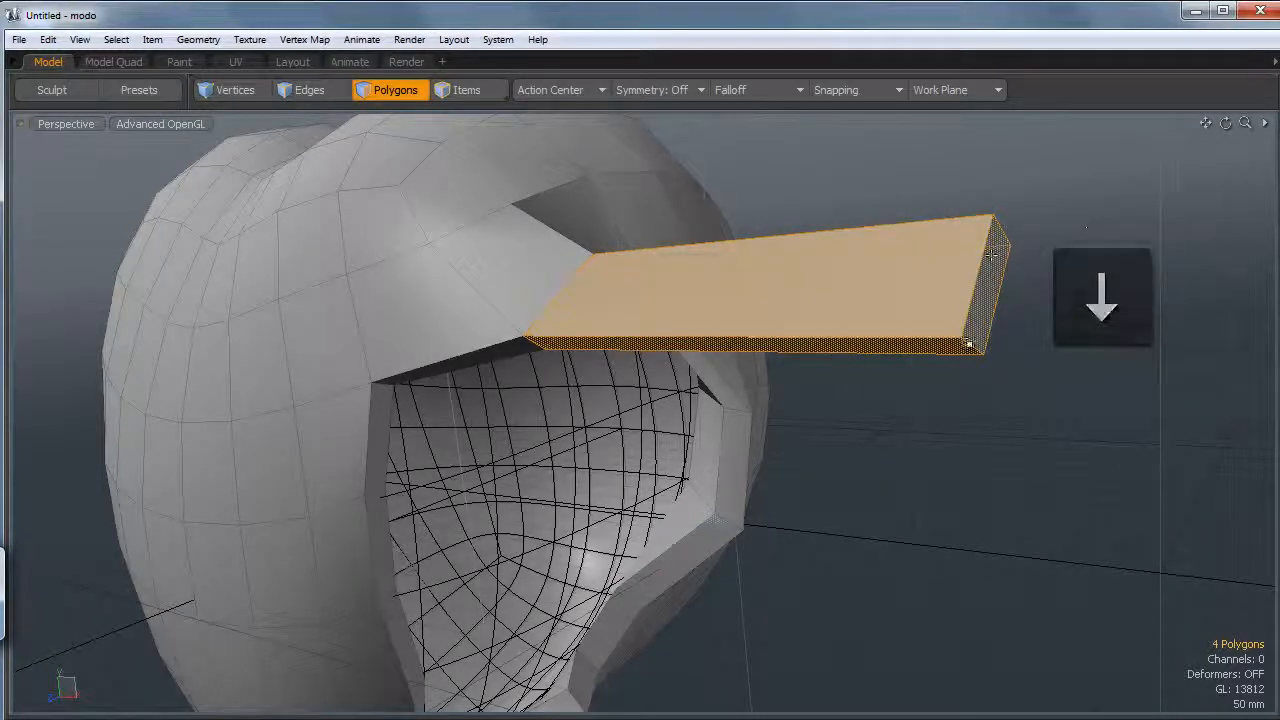
left_click_drag(900, 473, 1077, 503, "alt")
left_click(1082, 400)
left_click_drag(1082, 400, 918, 381, "alt")
left_click(913, 335)
key("shift+Up")
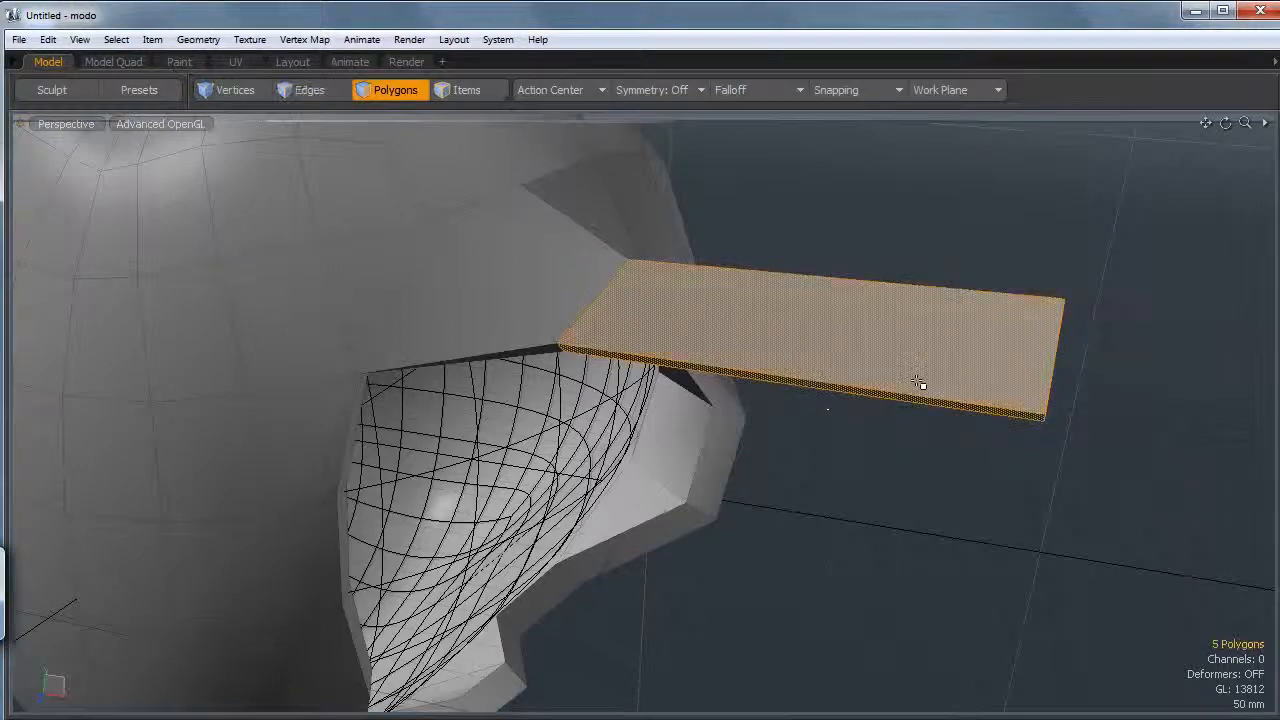
key("Down")
left_click_drag(977, 529, 950, 505, "alt")
Loop-slice the upper strand crosswise with a count of 6, spaced uniformly along its length
key("alt+c")
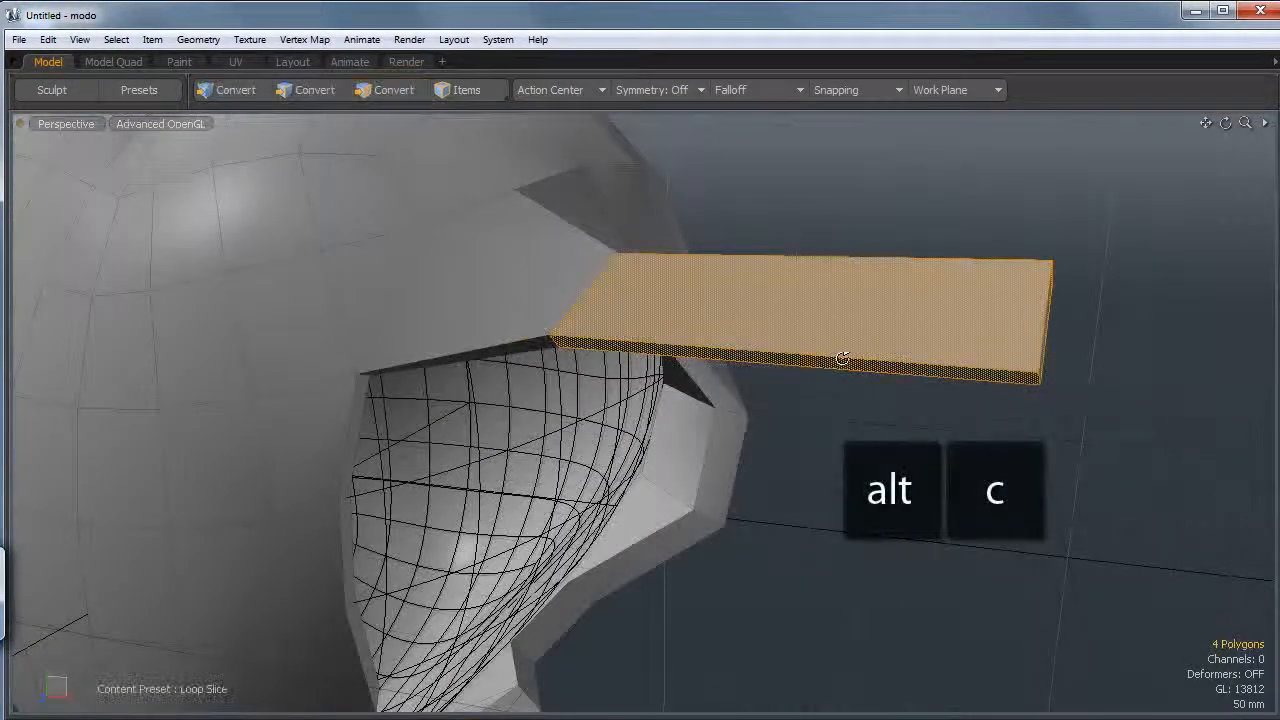
left_click(838, 418)
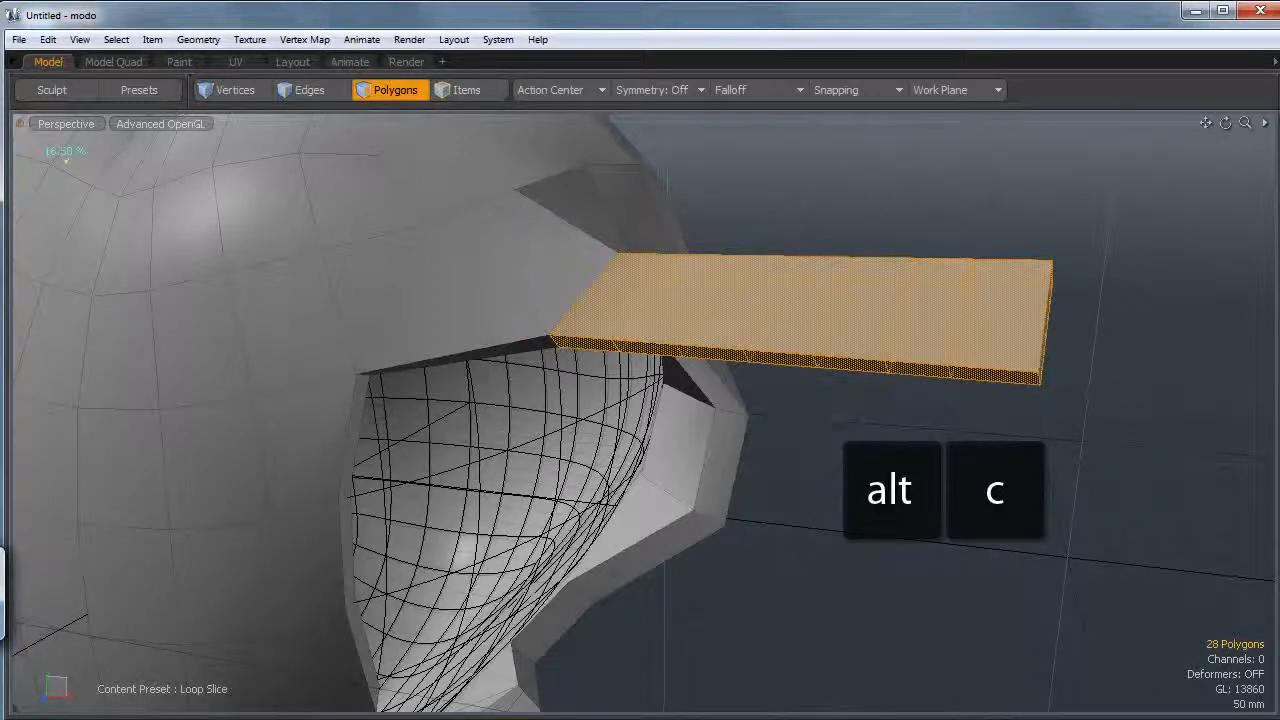
left_click_drag(717, 392, 839, 323, "alt")
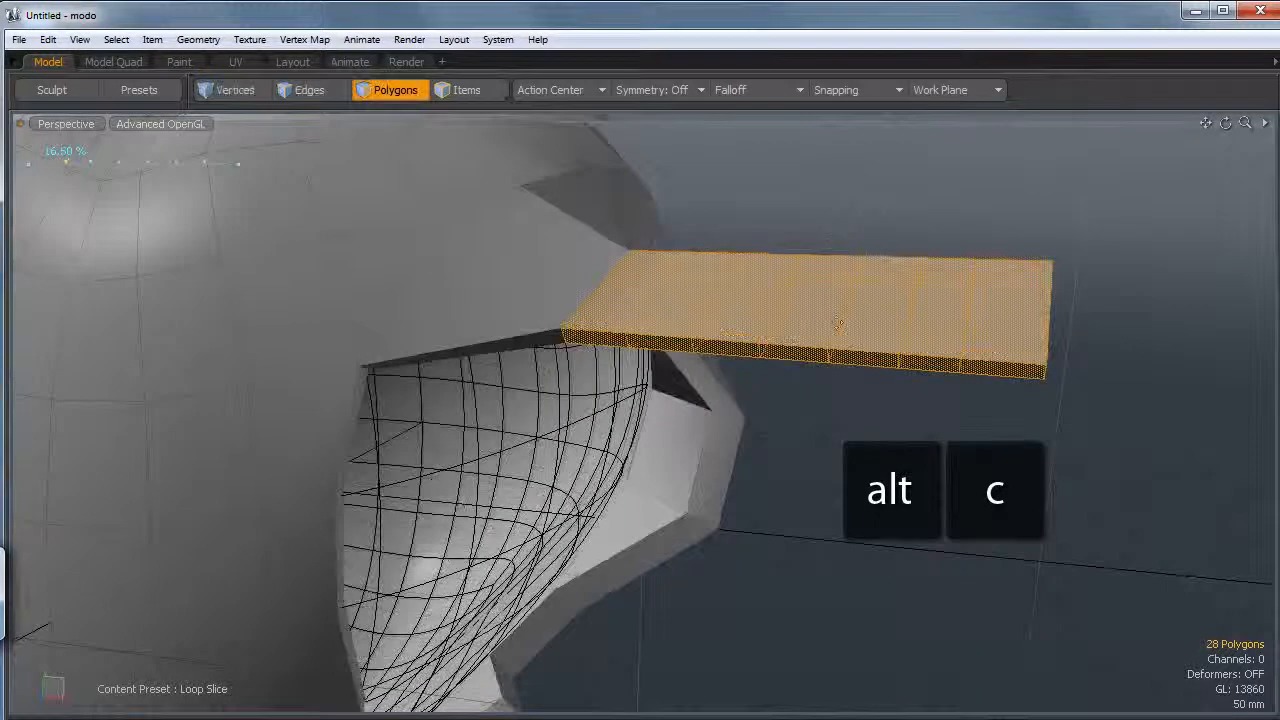
key("ctrl+space")
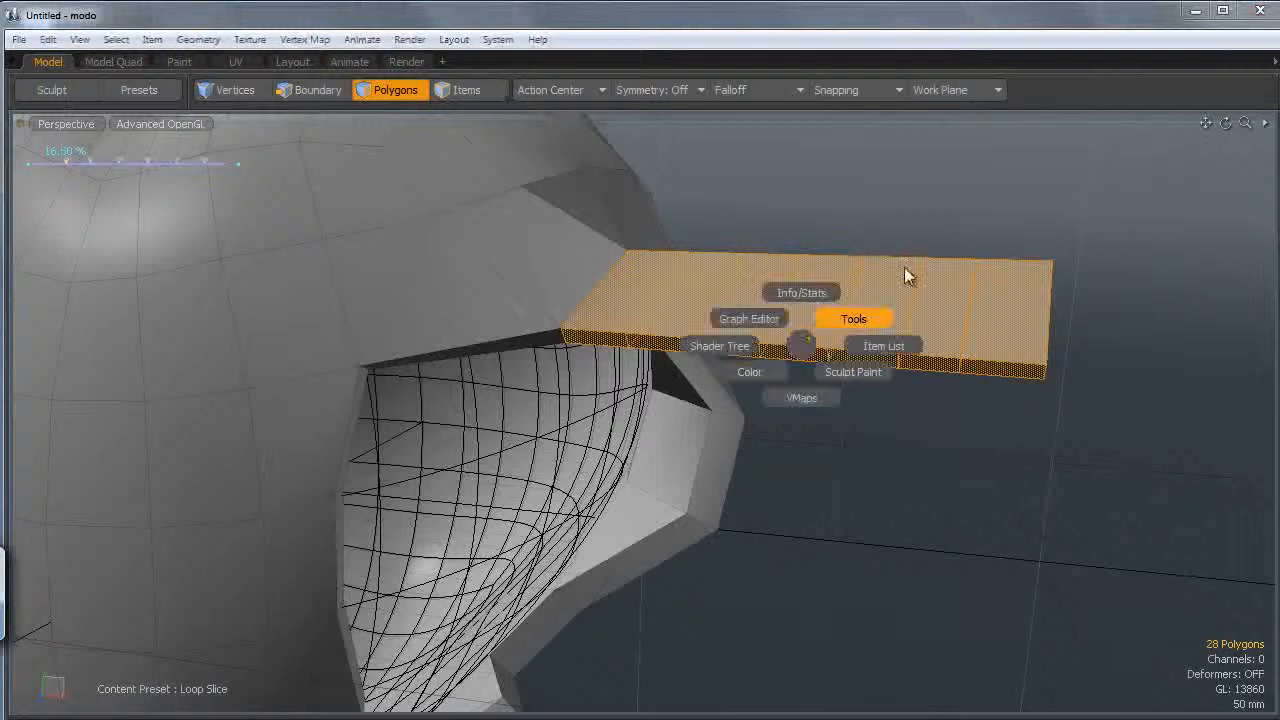
left_click(905, 278)
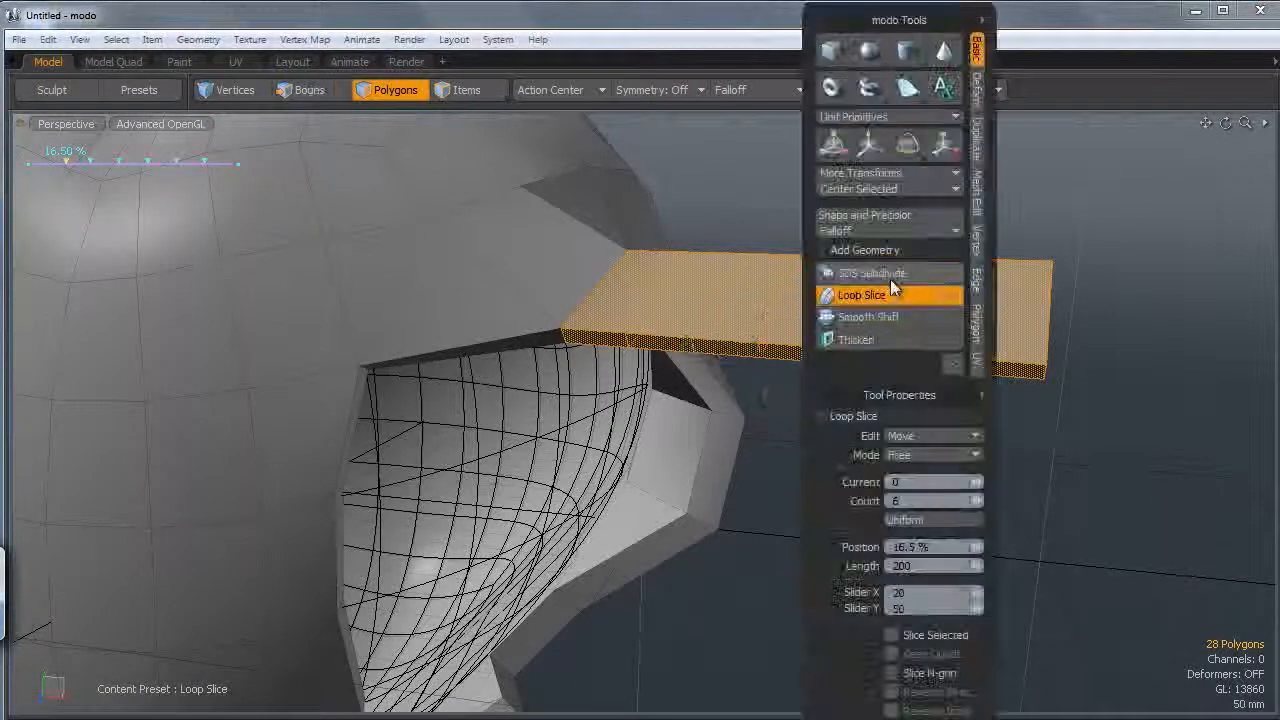
left_click(906, 500)
type("1")
key("Return")
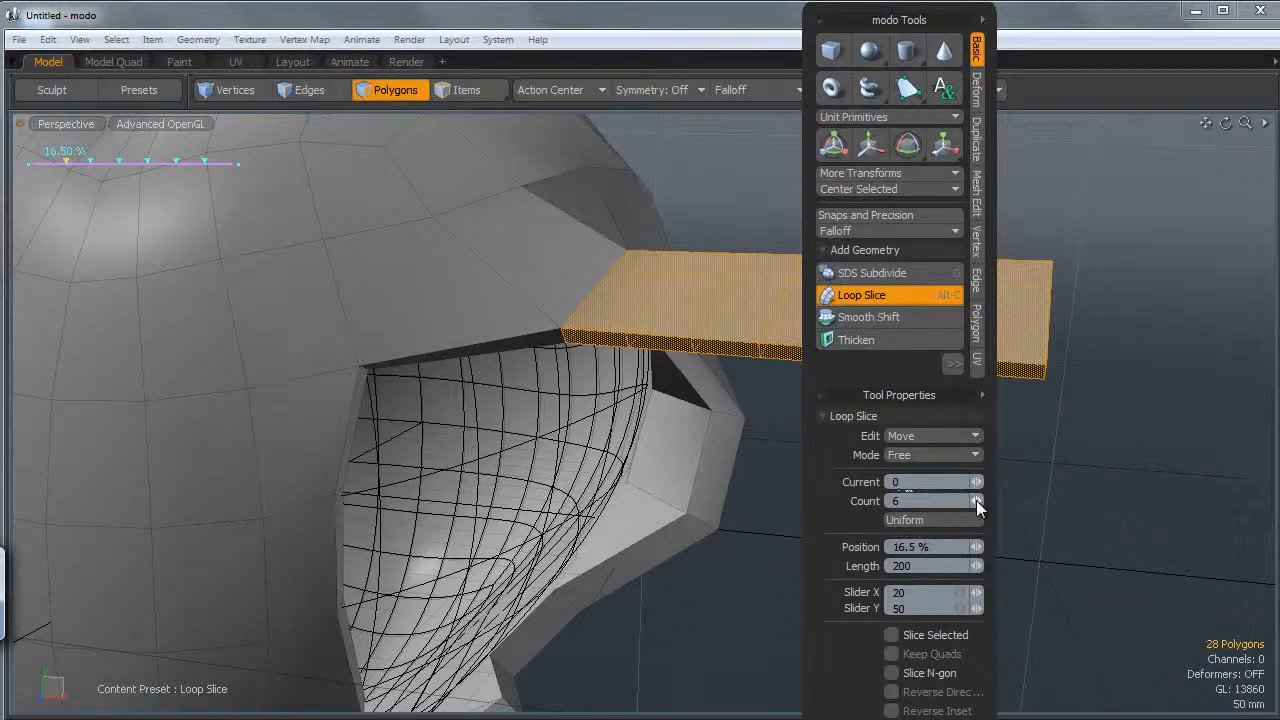
left_click_drag(906, 491, 976, 500)
left_click(910, 500)
type("6")
key("Return")
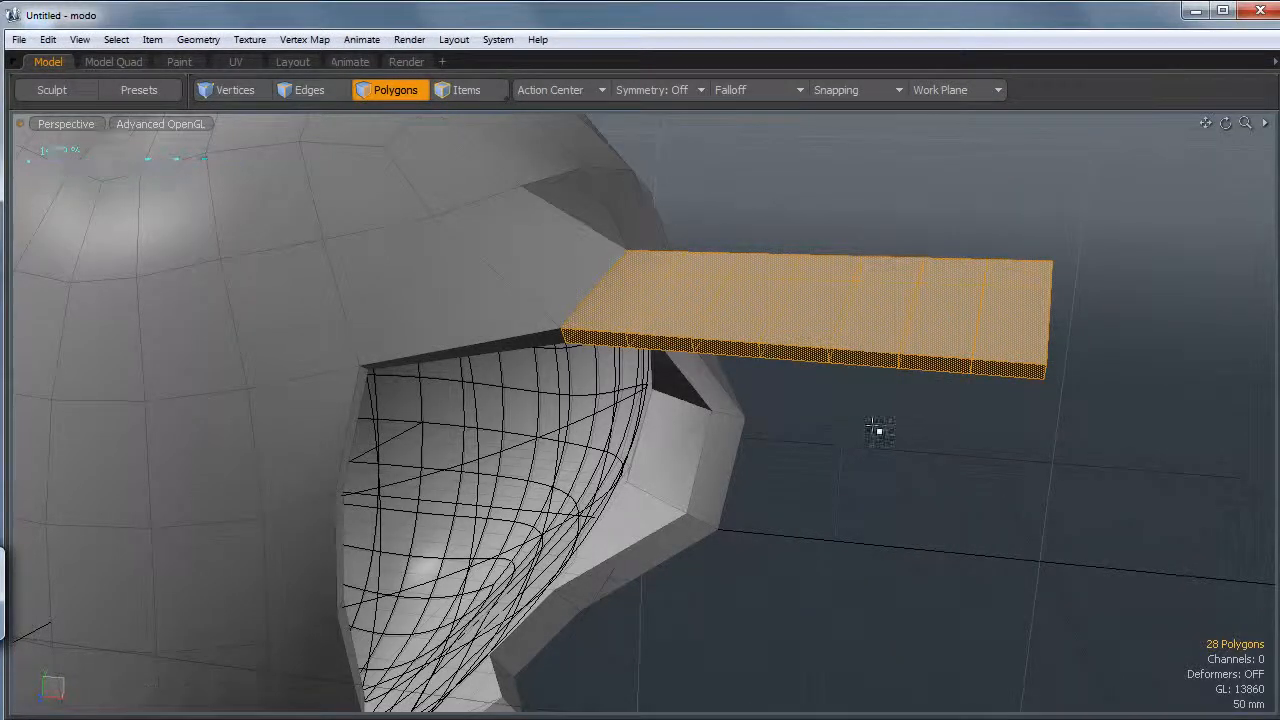
Select the middle three segments of the upper strand, scale them thinner vertically and stretch them slightly along X
left_click_drag(872, 432, 818, 487, "alt")
key("3")
key("shift+Down")
key("shift+Down")
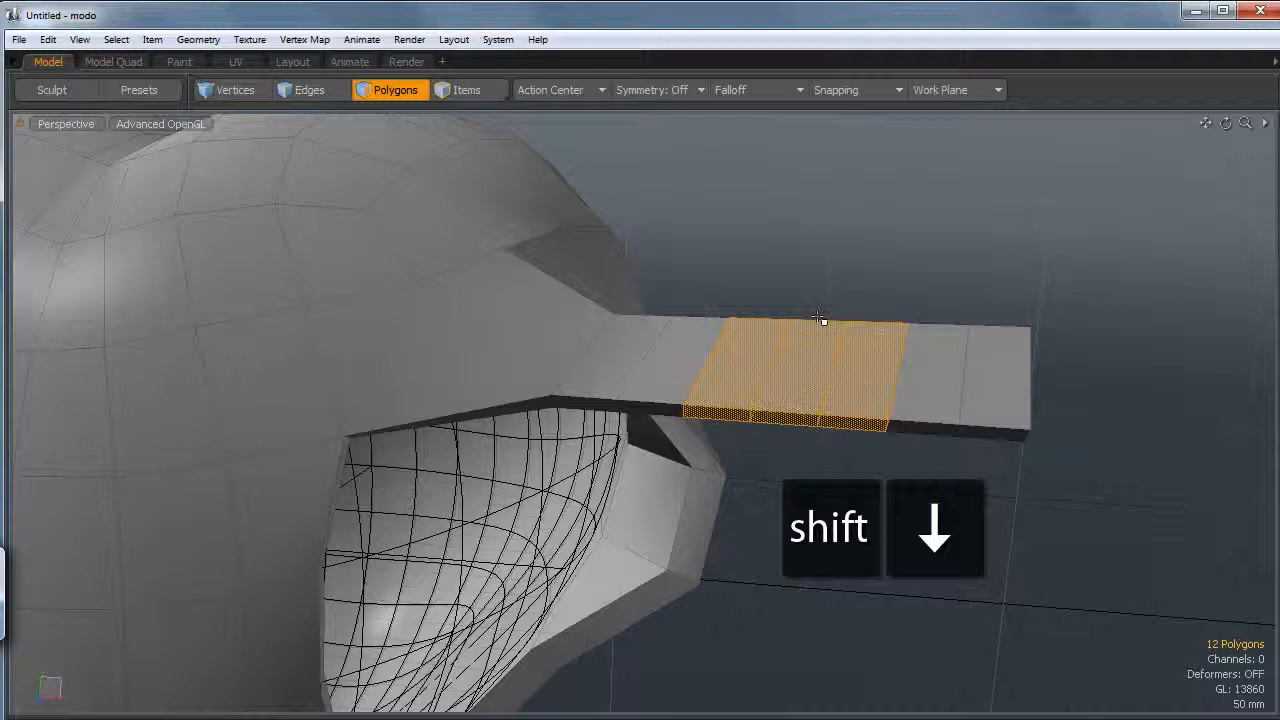
key("r")
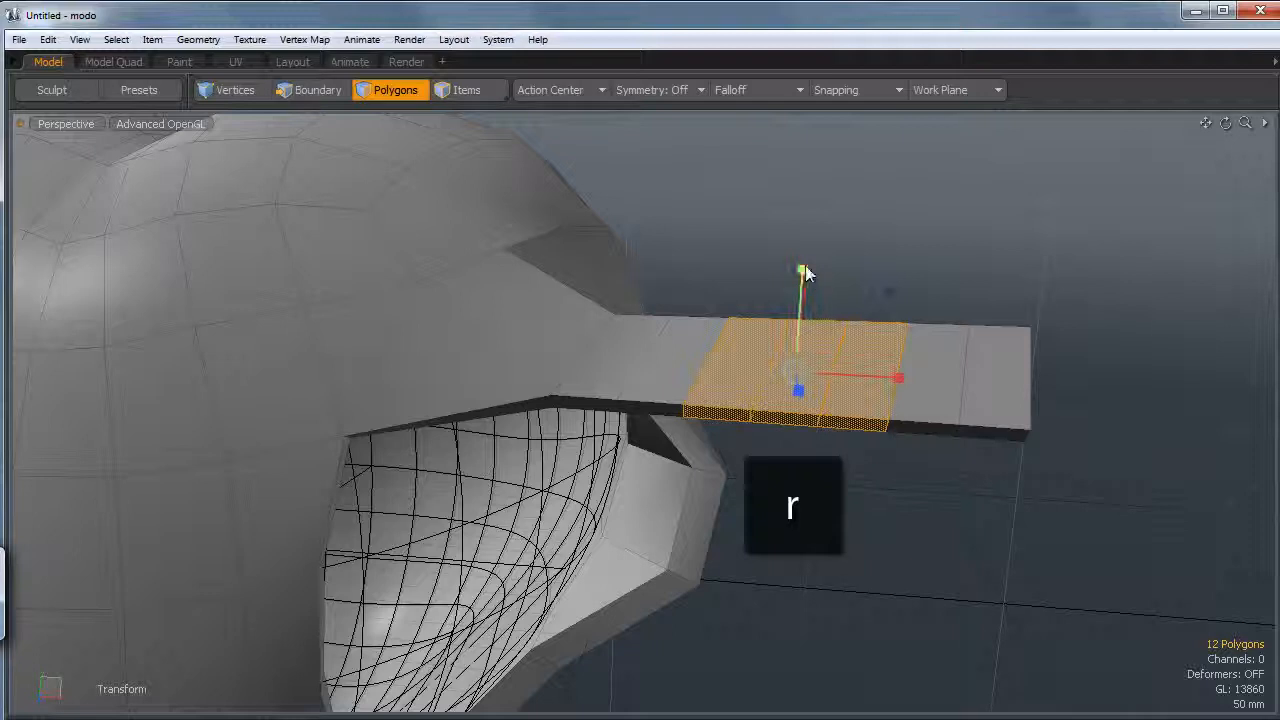
left_click_drag(806, 276, 798, 330)
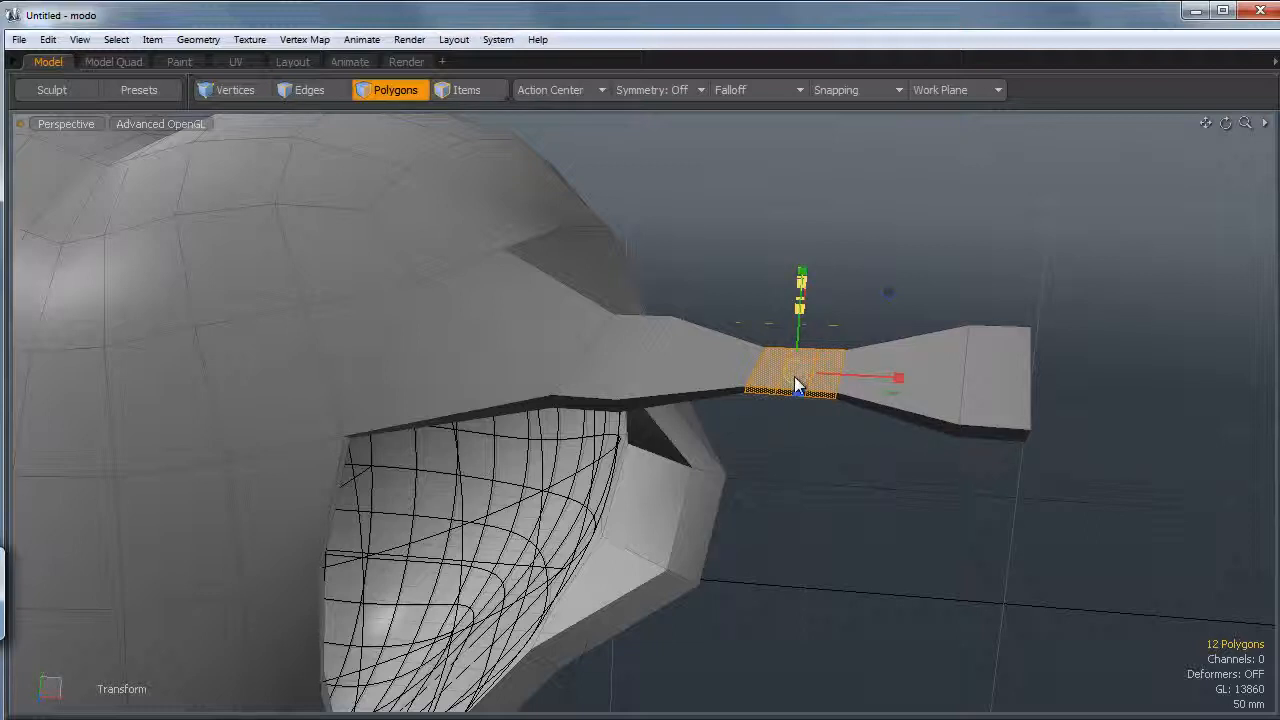
mouse_move(897, 378)
left_mouse_down()
mouse_move(938, 380)
mouse_move(920, 379)
left_mouse_up()
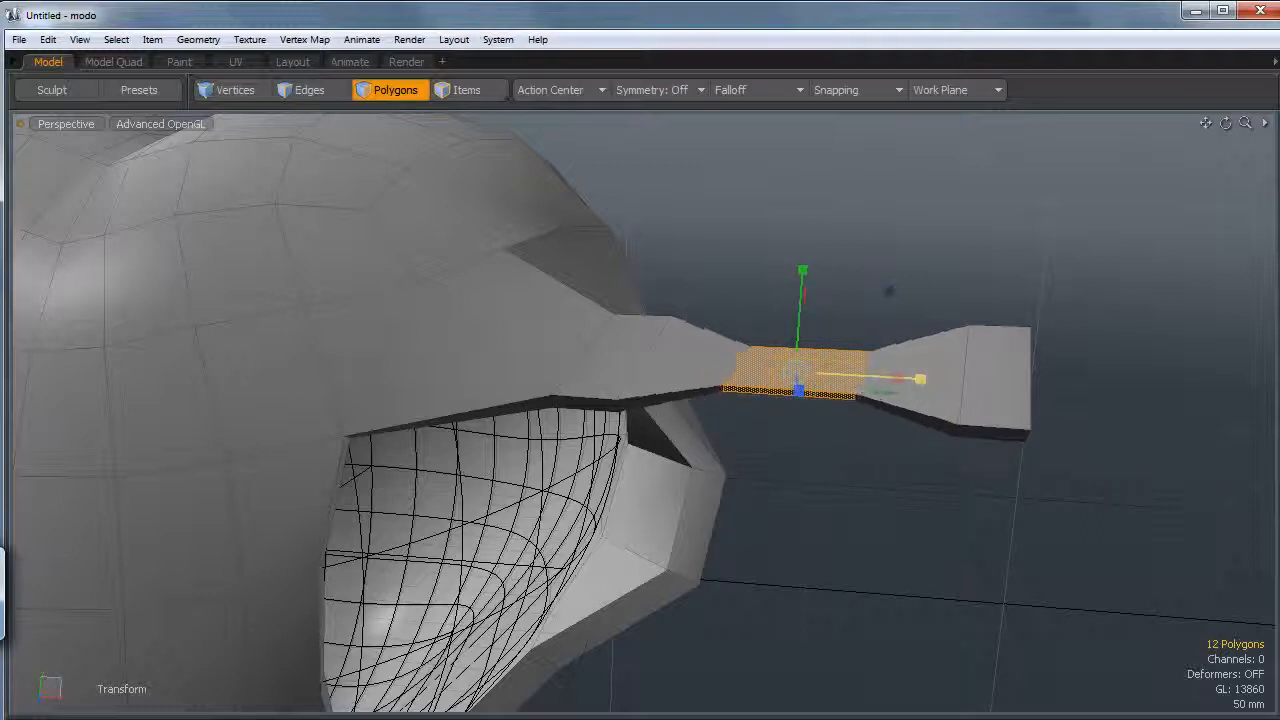
Deselect the strand polygons and preview the shell with subdivision smoothing before returning to the faceted mesh
left_click_drag(800, 385, 795, 346, "alt")
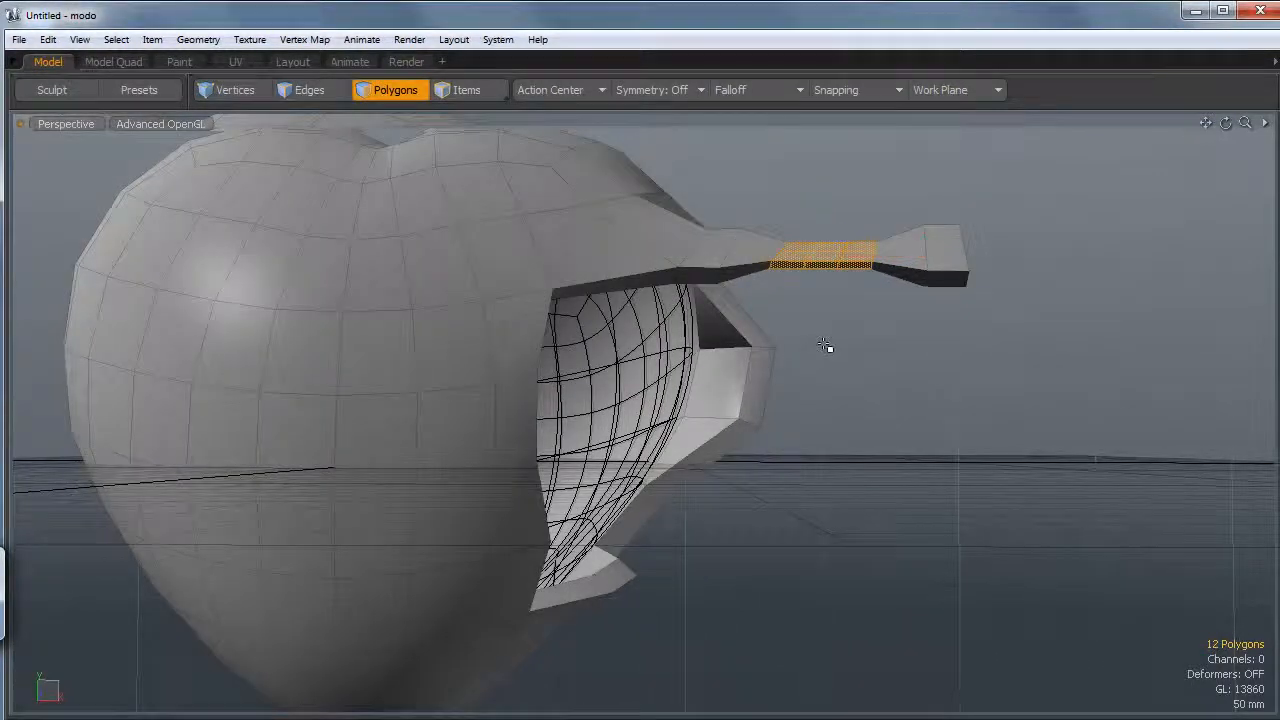
left_click(936, 357)
left_click_drag(860, 380, 617, 409, "alt")
key("Tab")
scroll(697, 466, "up", 3)
left_click_drag(722, 433, 690, 430, "alt")
key("Tab")
Bevel the tip polygon of the jagged projection on the lower rim and pull it outward into a long strand
left_click(676, 456)
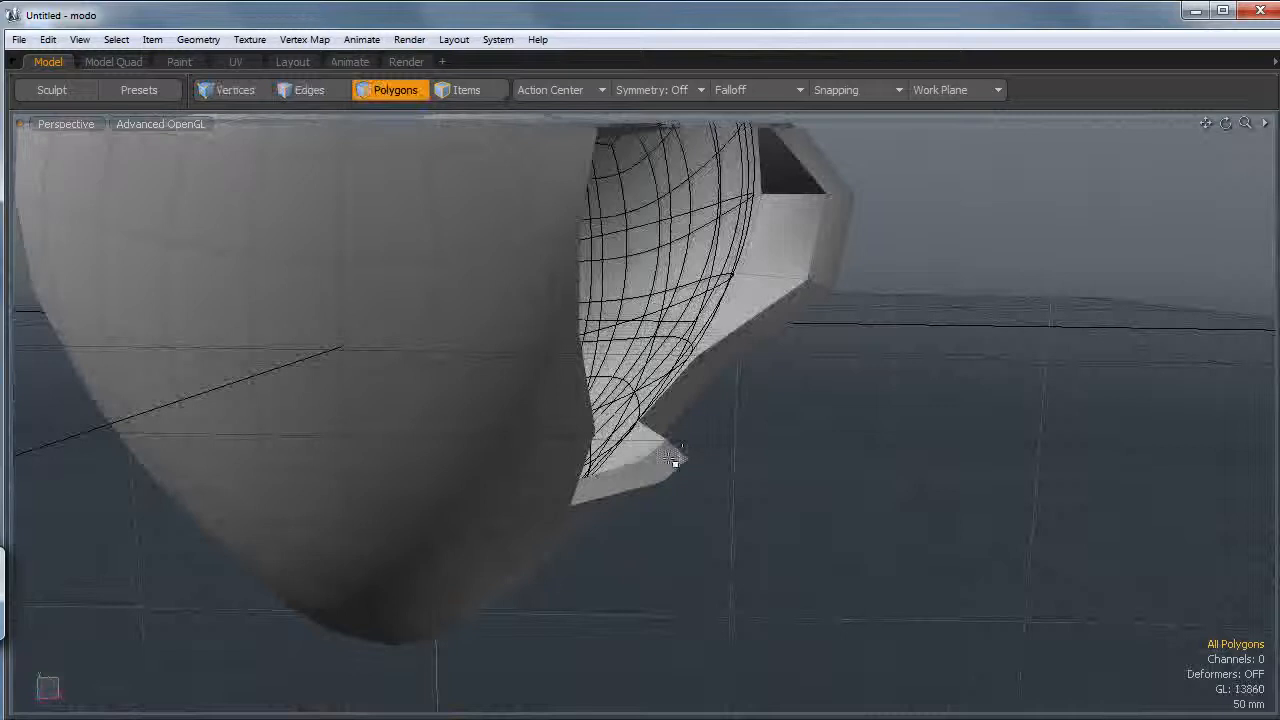
key("b")
left_click(736, 465)
key("w")
left_click_drag(831, 377, 1170, 369)
key("e")
key("q")
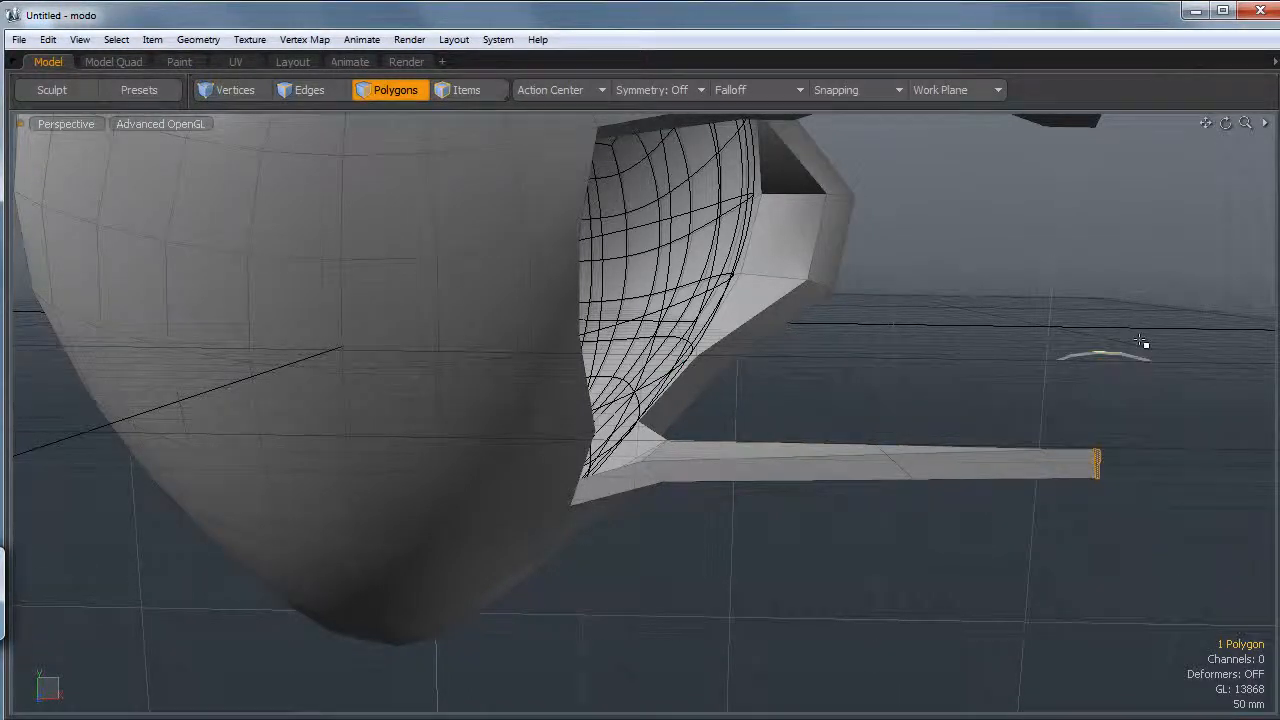
Select the lower strand's side polygons and divide them crosswise with six loop slices
key("shift+Up")
key("shift+Down")
key("alt+c")
left_click(893, 456)
key("space")
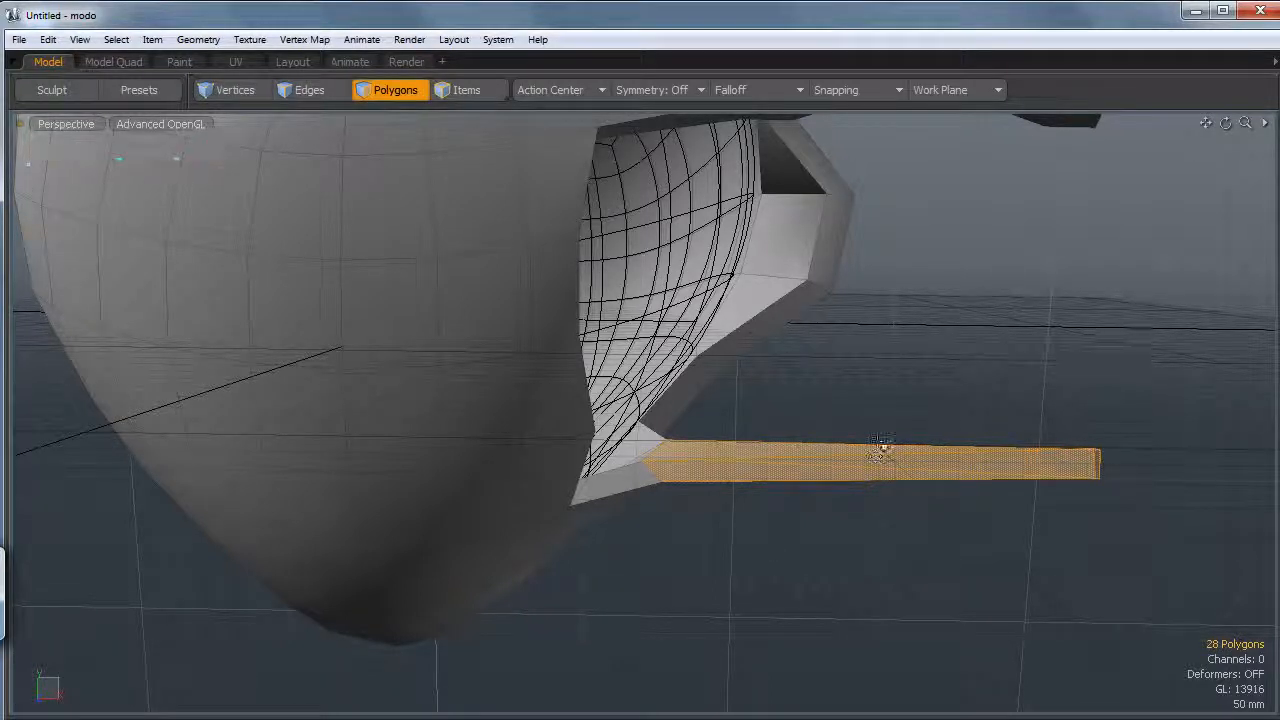
Select the middle three segments of the lower strand and scale them thinner vertically
key("shift+Down")
key("shift+Down")
key("shift+Down")
key("y")
left_click_drag(885, 368, 882, 403)
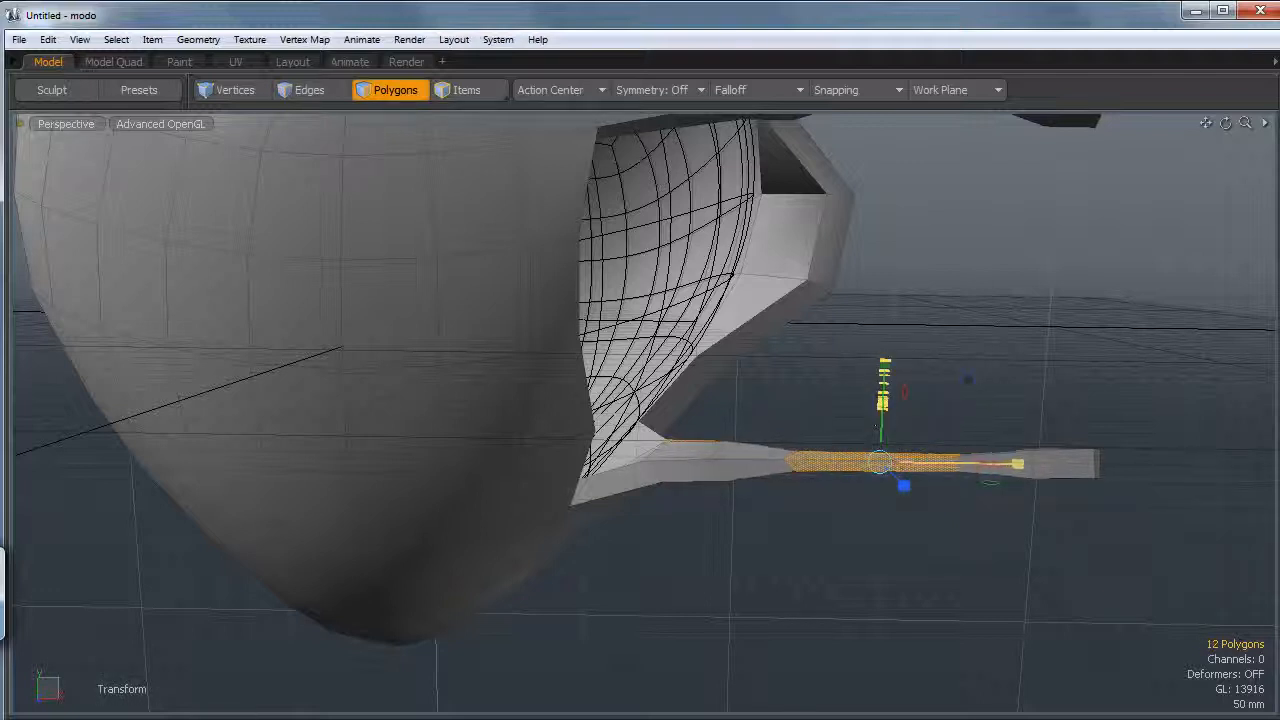
key("space")
Expand the selection to cover the whole lower strand up to its end cap, without the surrounding rim polygons
left_click_drag(793, 314, 858, 427, "alt")
key("shift+Up")
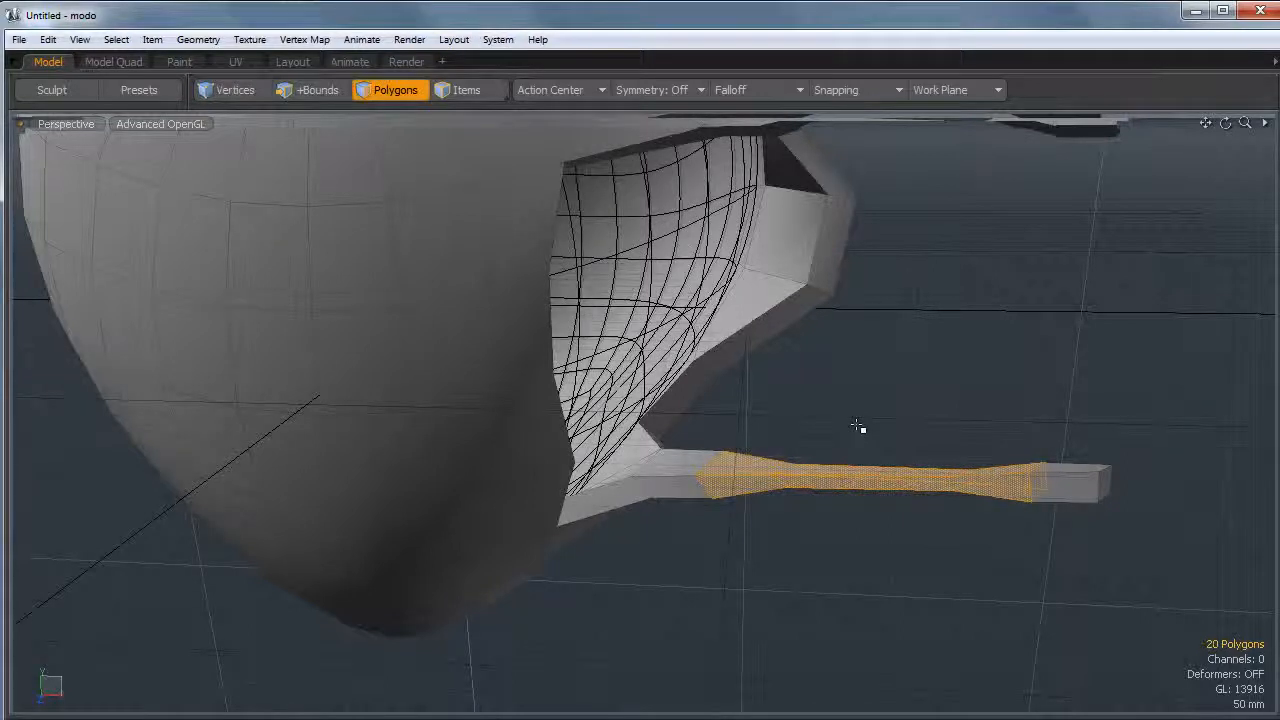
key("shift+Up")
key("shift+Up")
key("shift+Up")
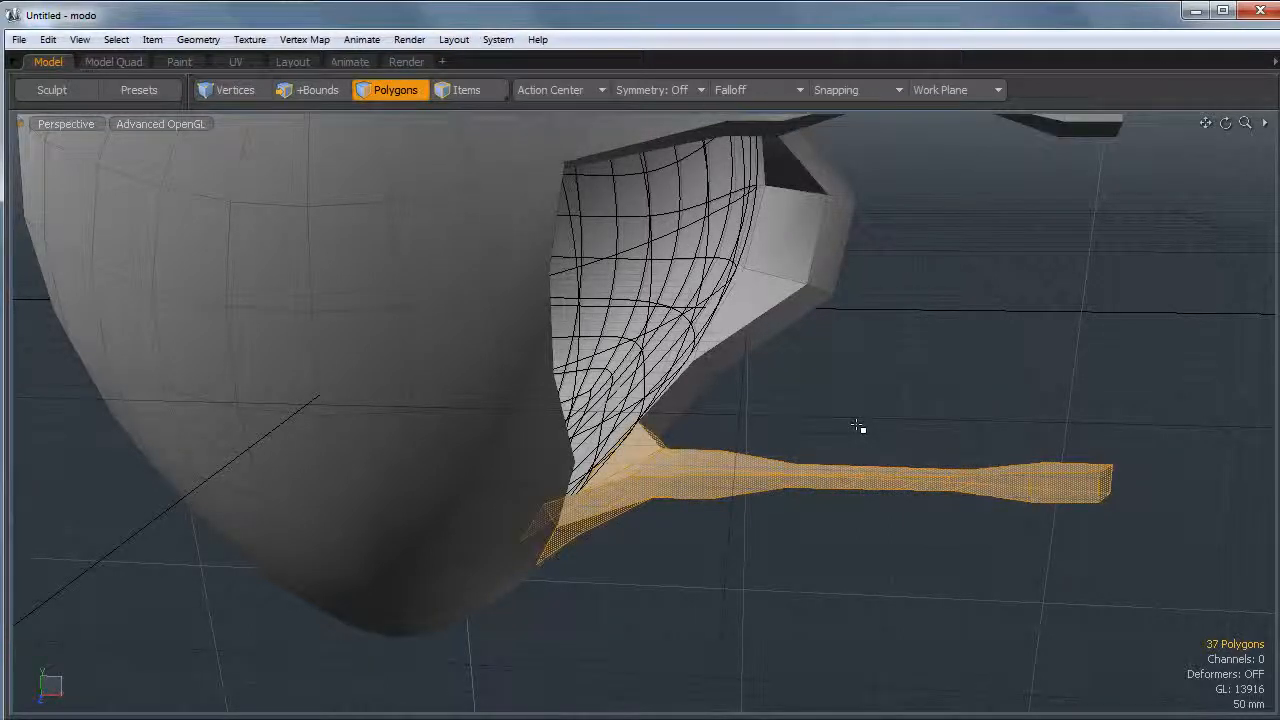
key("shift+Down")
In the Front view, bend the lower strand downward from its base with the Bend tool
left_click_drag(858, 427, 749, 445, "alt")
key("ctrl+space")
left_click(788, 498)
left_click_drag(852, 429, 813, 455, "ctrl+alt")
key("ctrl+e")
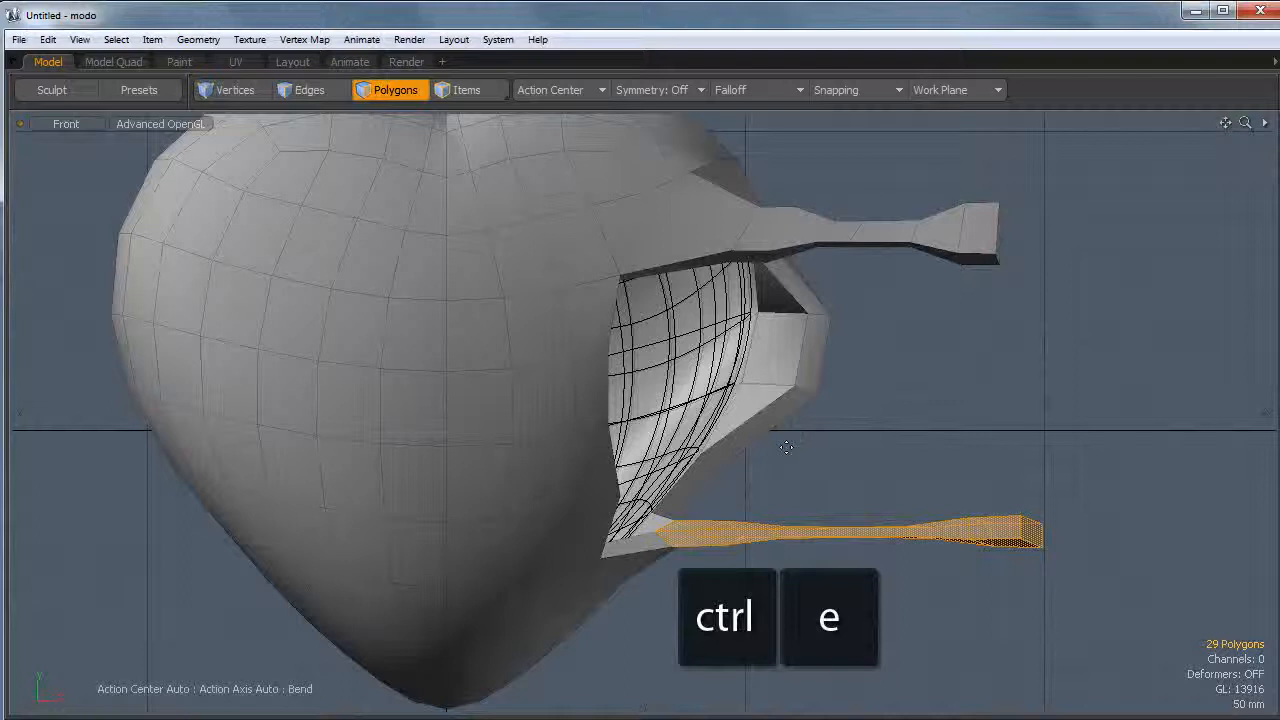
left_click(691, 536)
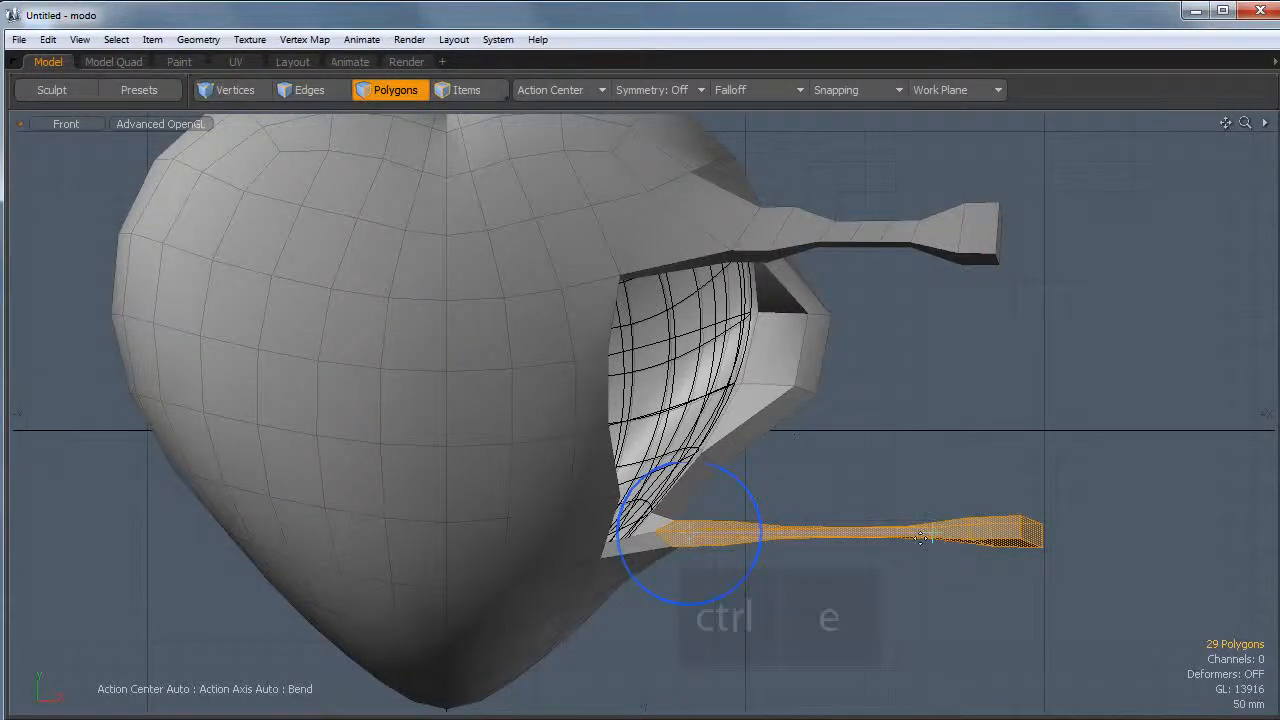
left_click_drag(751, 496, 761, 545)
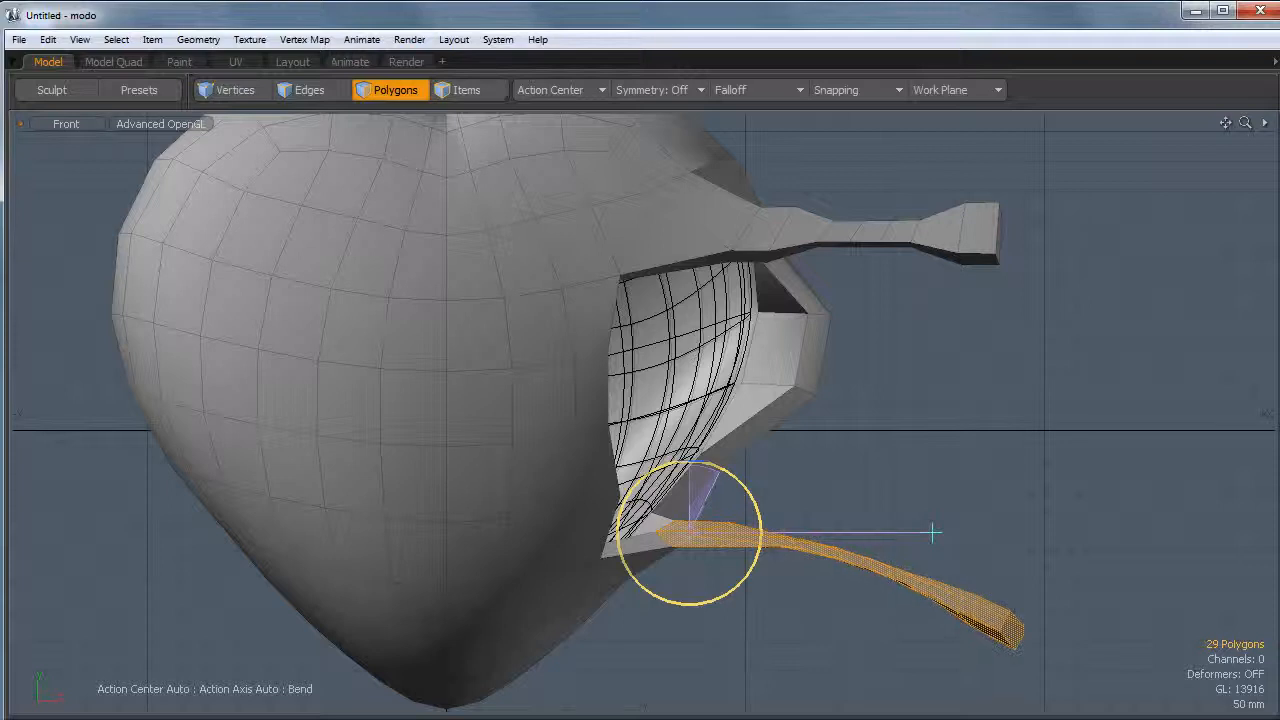
key("space")
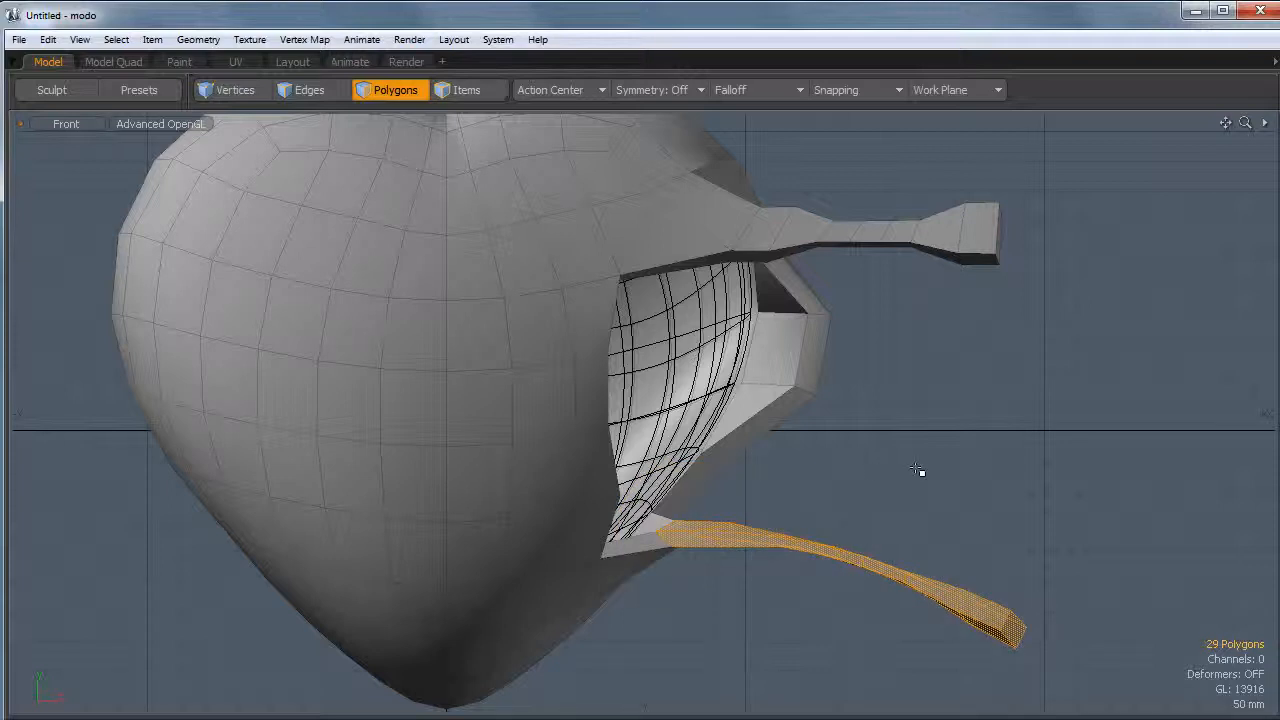
Deselect everything, preview both strands with subdivision smoothing, and return to the faceted mesh in edge selection mode
left_click(912, 478)
key("Tab")
left_click_drag(886, 482, 864, 500, "ctrl+alt")
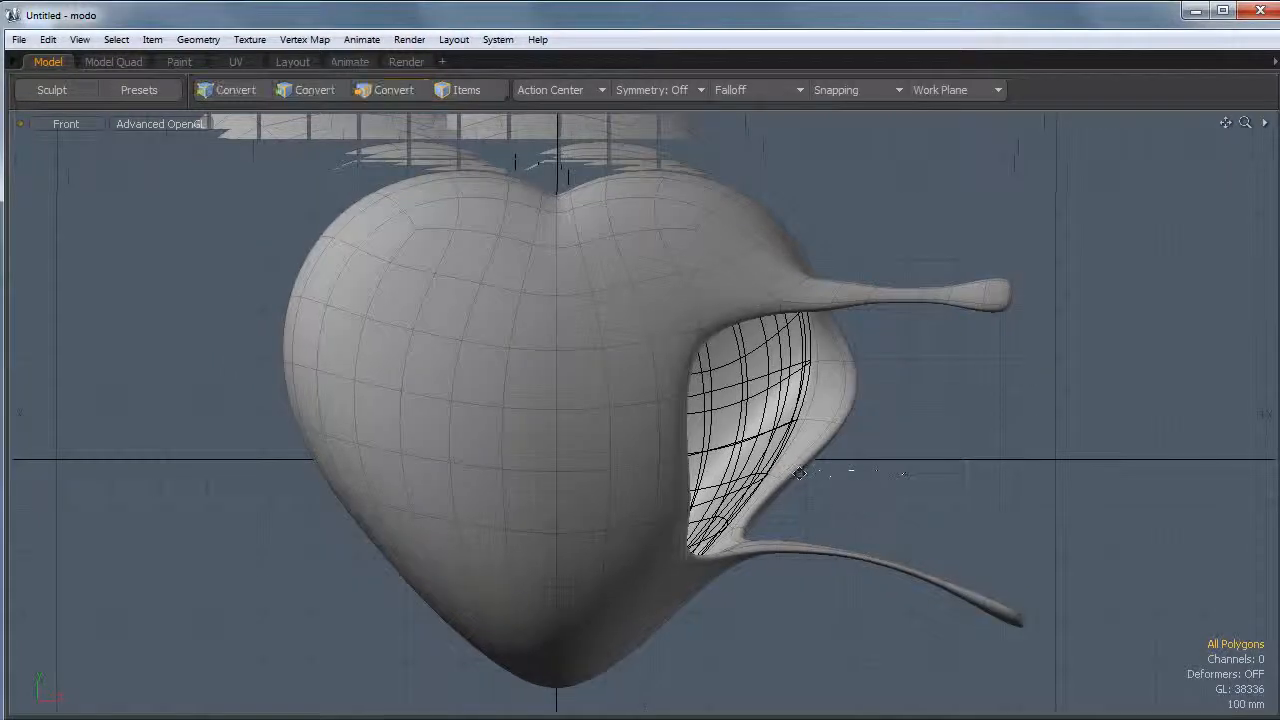
key("1")
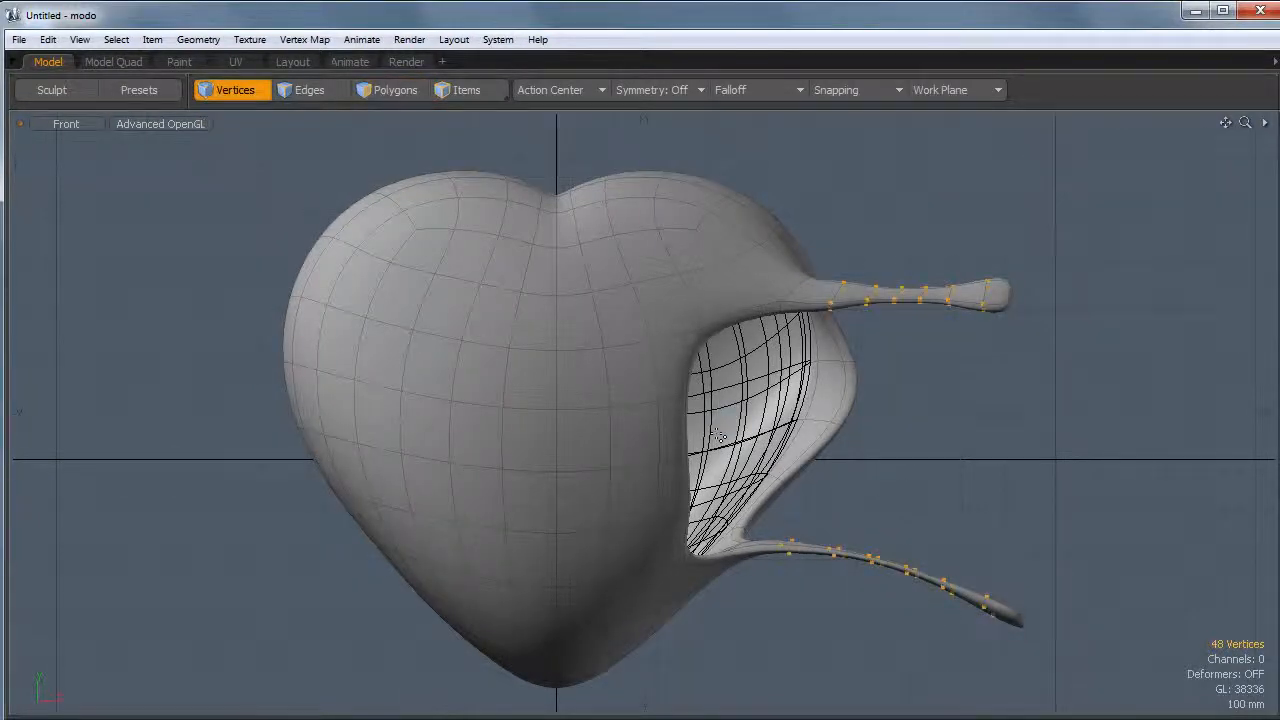
key("2")
key("Tab")
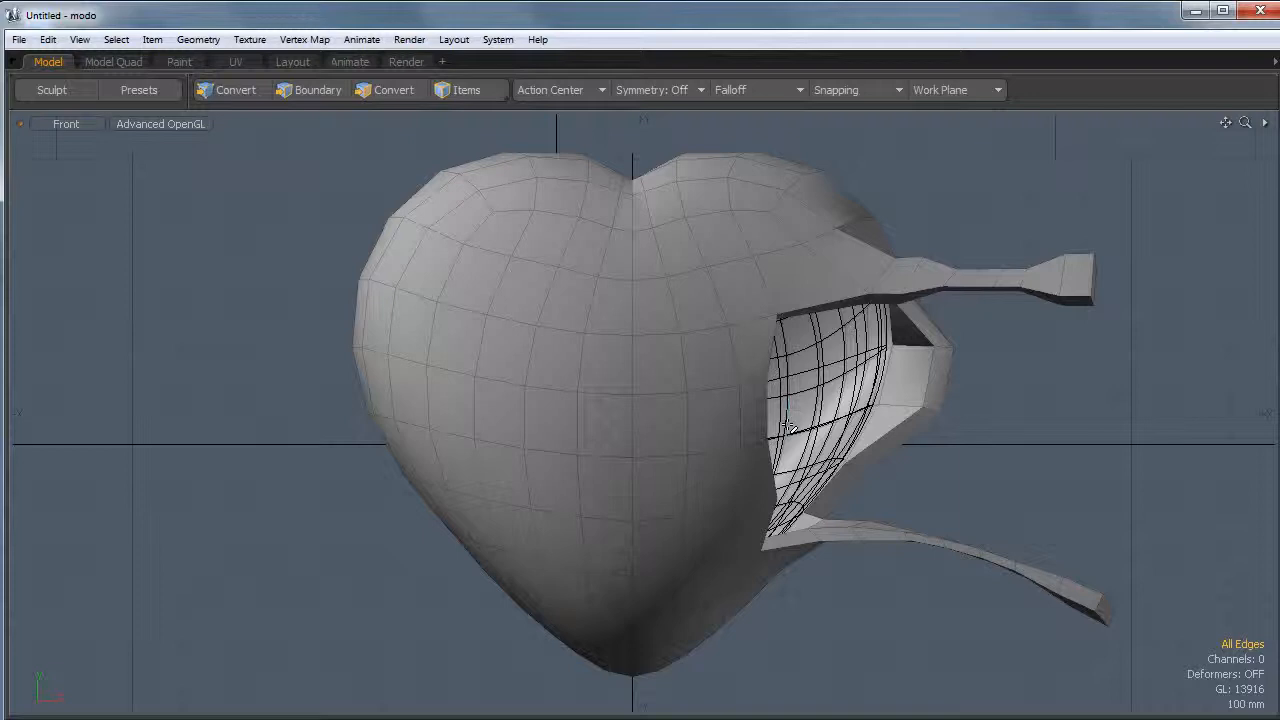
In the Perspective view, select the rim polygon on the opening's near edge, between the two existing strands
key("ctrl+space")
left_click(837, 403)
left_click_drag(615, 442, 851, 400, "ctrl+alt")
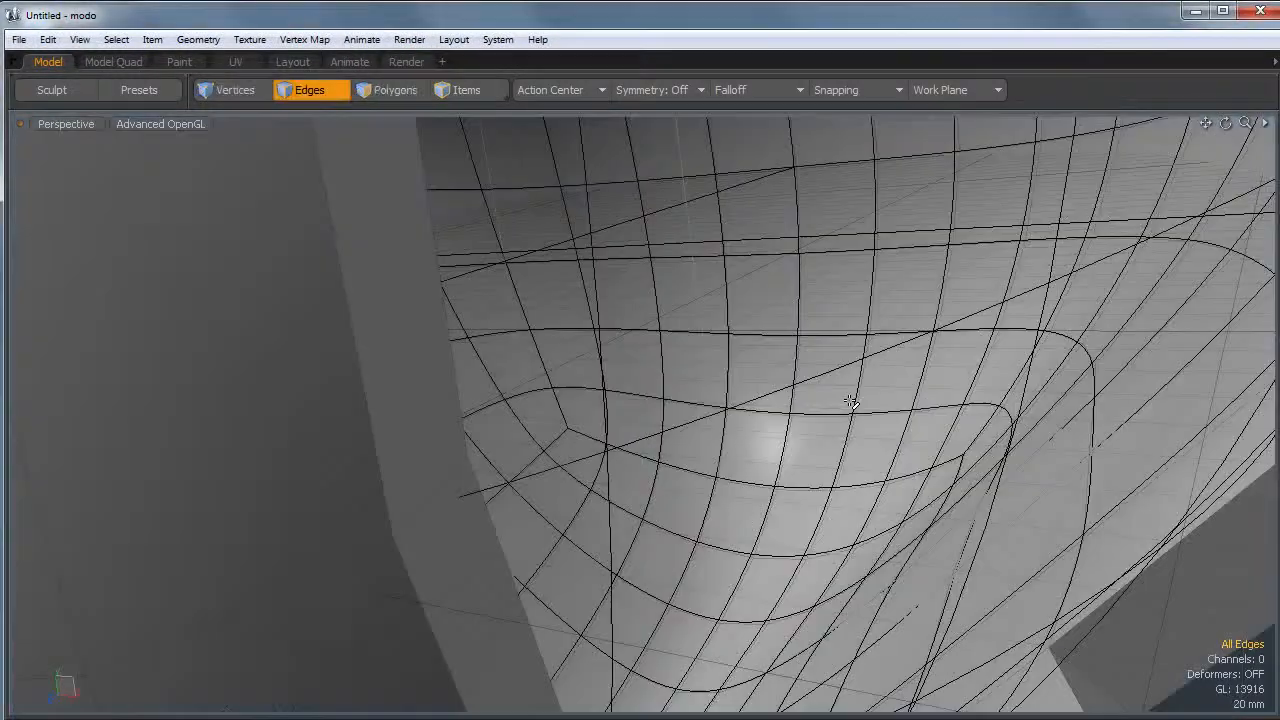
key("3")
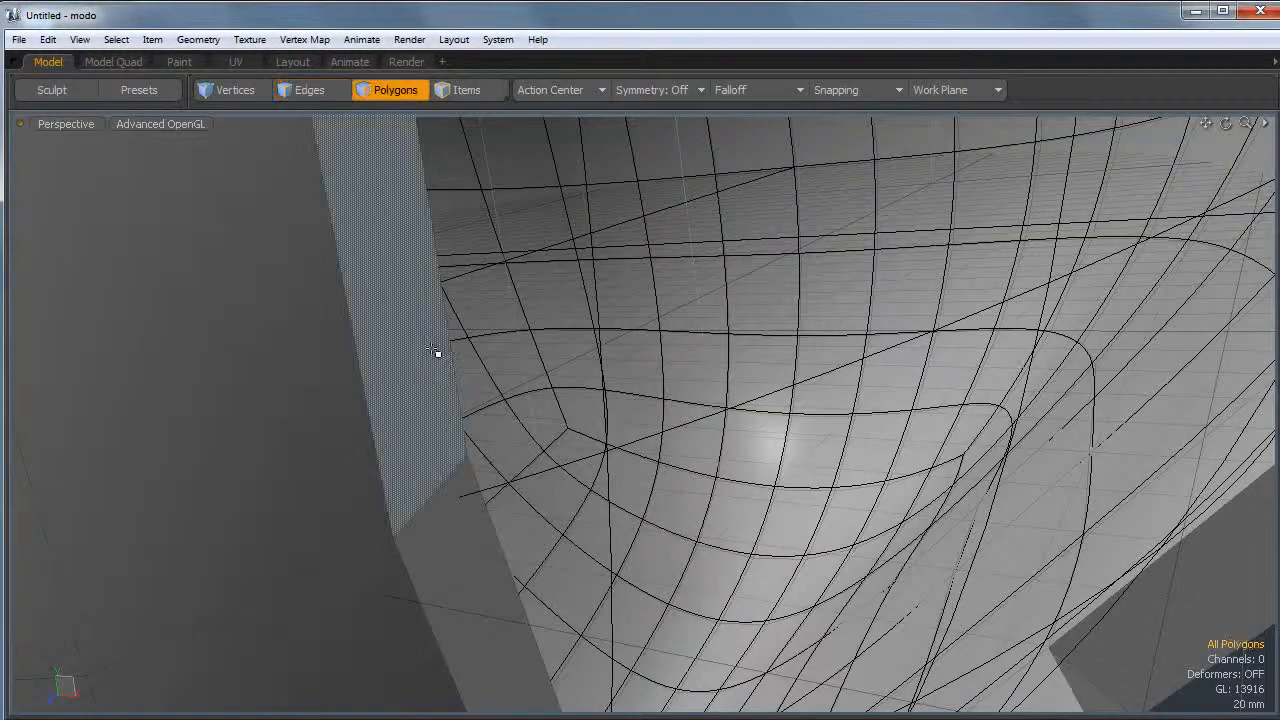
left_click(437, 354)
Bevel the selected rim polygon and pull it straight outward along X to form a third strand
scroll(480, 394, "down", 8)
left_click_drag(538, 450, 653, 428, "alt")
scroll(653, 428, "up", 4)
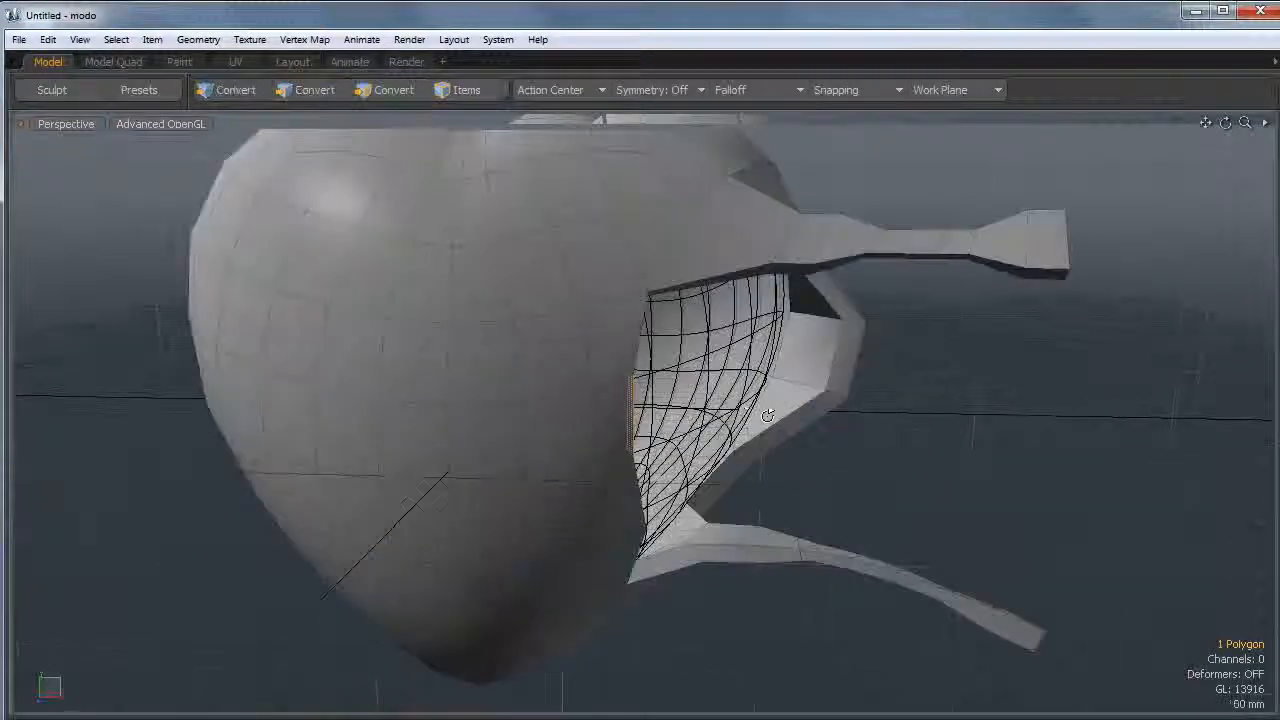
key("b")
key("y")
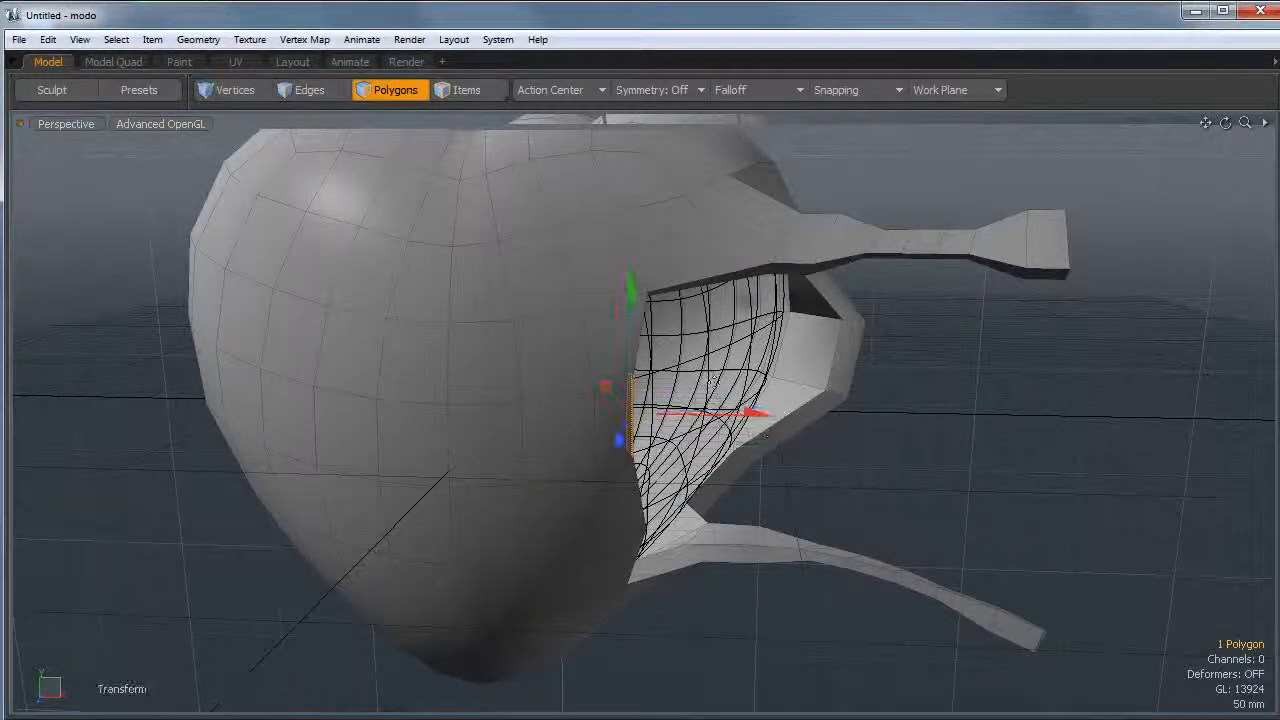
left_click_drag(752, 300, 1035, 297)
key("space")
Expand the selection to the third strand's sides and divide its length with six loop slices
key("shift+Up")
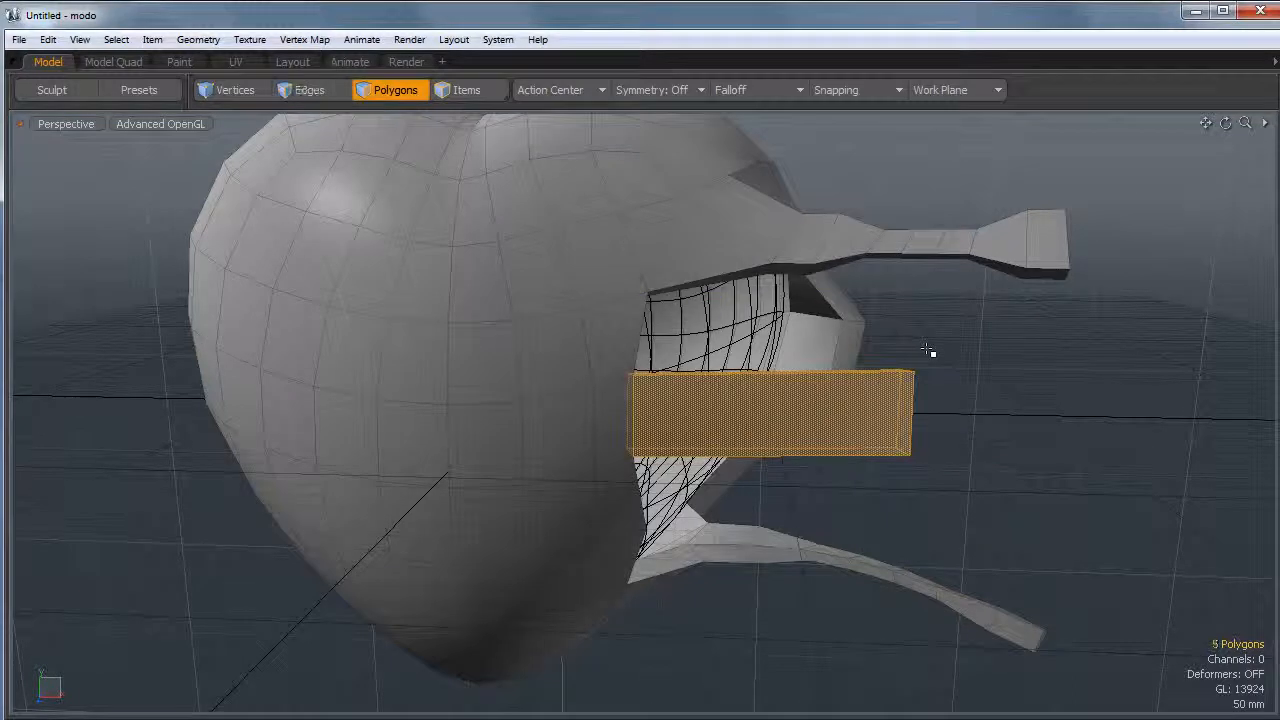
key("alt+c")
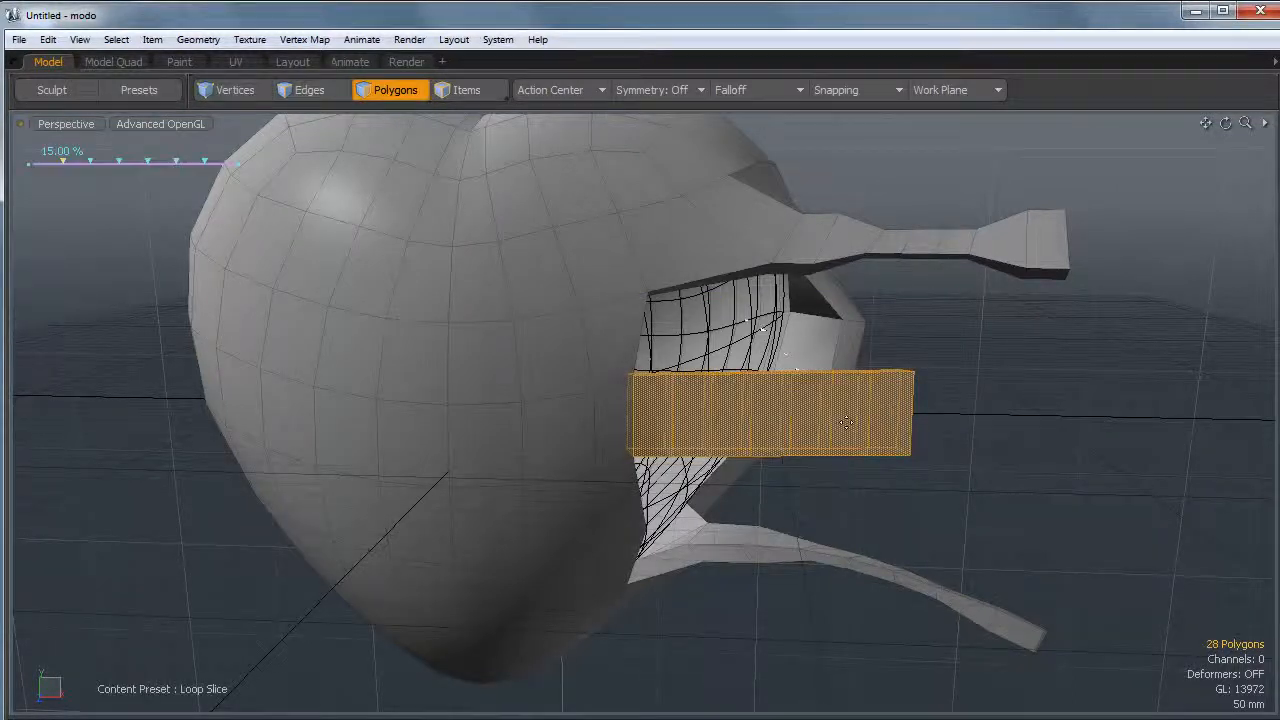
key("space")
Scale the third strand's middle segments thinner, and deselect everything to check the shape with subdivision smoothing
key("shift+Down")
key("shift+Down")
key("y")
left_click_drag(770, 273, 769, 348, "ctrl")
left_click_drag(905, 418, 843, 429)
key("space")
left_click(959, 420)
key("Tab")
Select a block of four polygons on the heart's side opposite the opening and bevel them outward
mouse_move(709, 295)
left_mouse_down()
mouse_move(700, 283)
mouse_move(694, 331)
mouse_move(811, 286)
mouse_move(742, 349)
mouse_move(540, 340)
mouse_move(860, 415)
mouse_move(577, 360)
left_mouse_up()
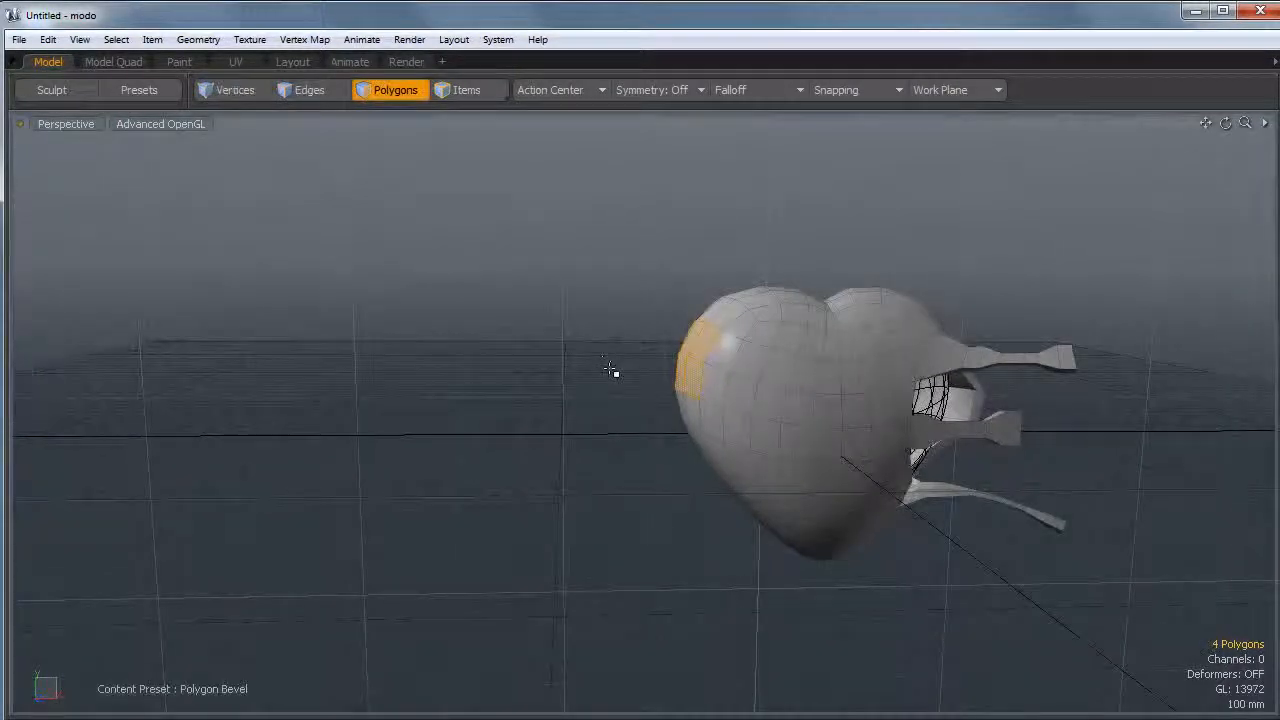
left_click(600, 360)
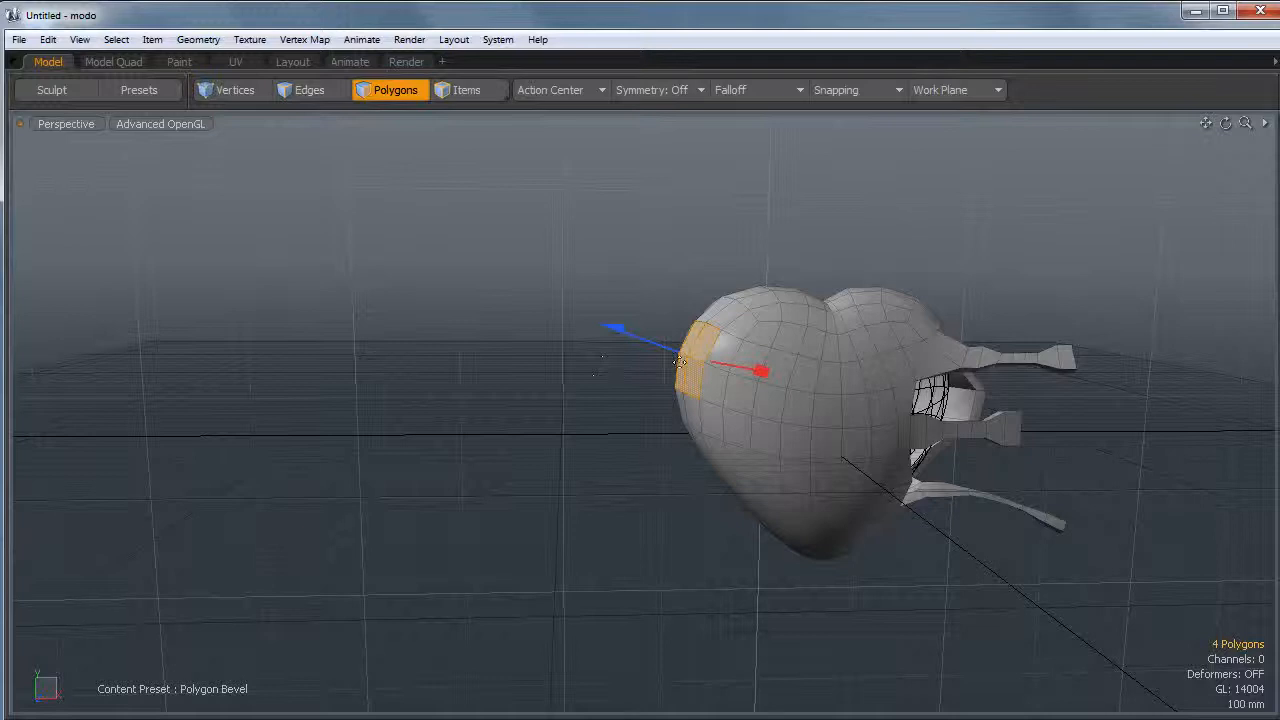
left_click_drag(653, 345, 731, 385)
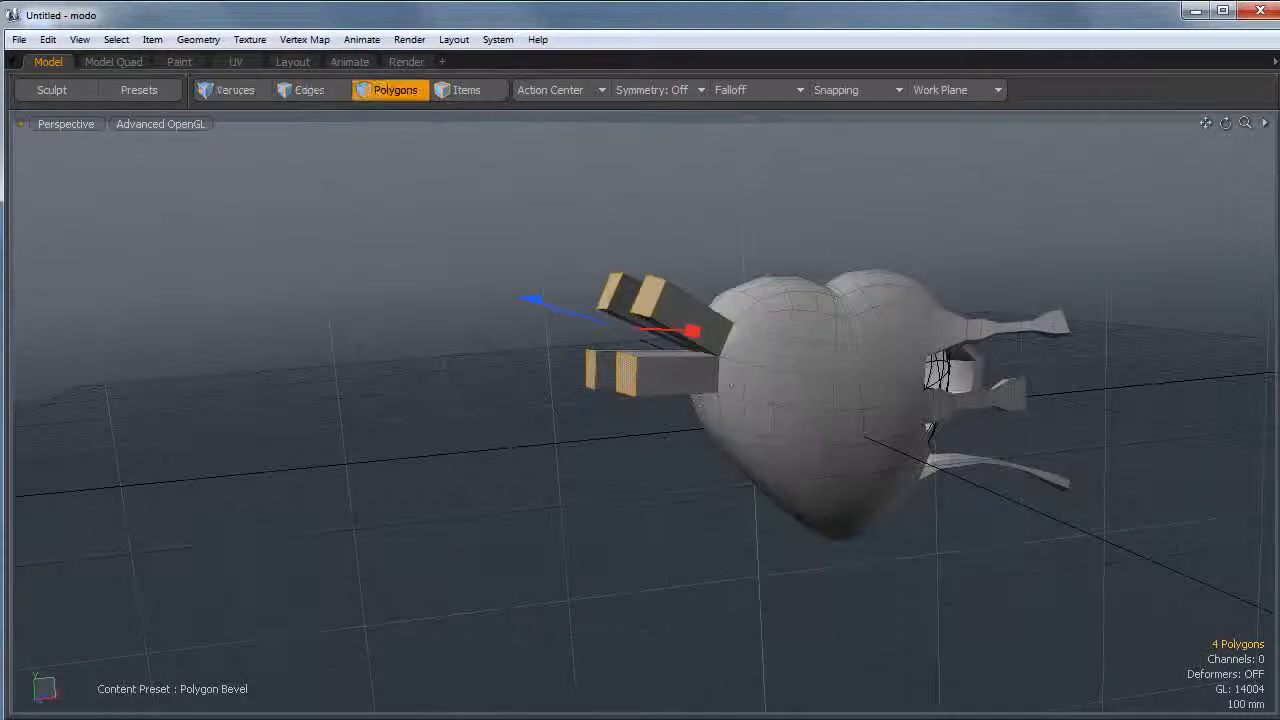
Turn on Group Polygons for the bevel and reduce its shift to a short raised block
key("ctrl+3")
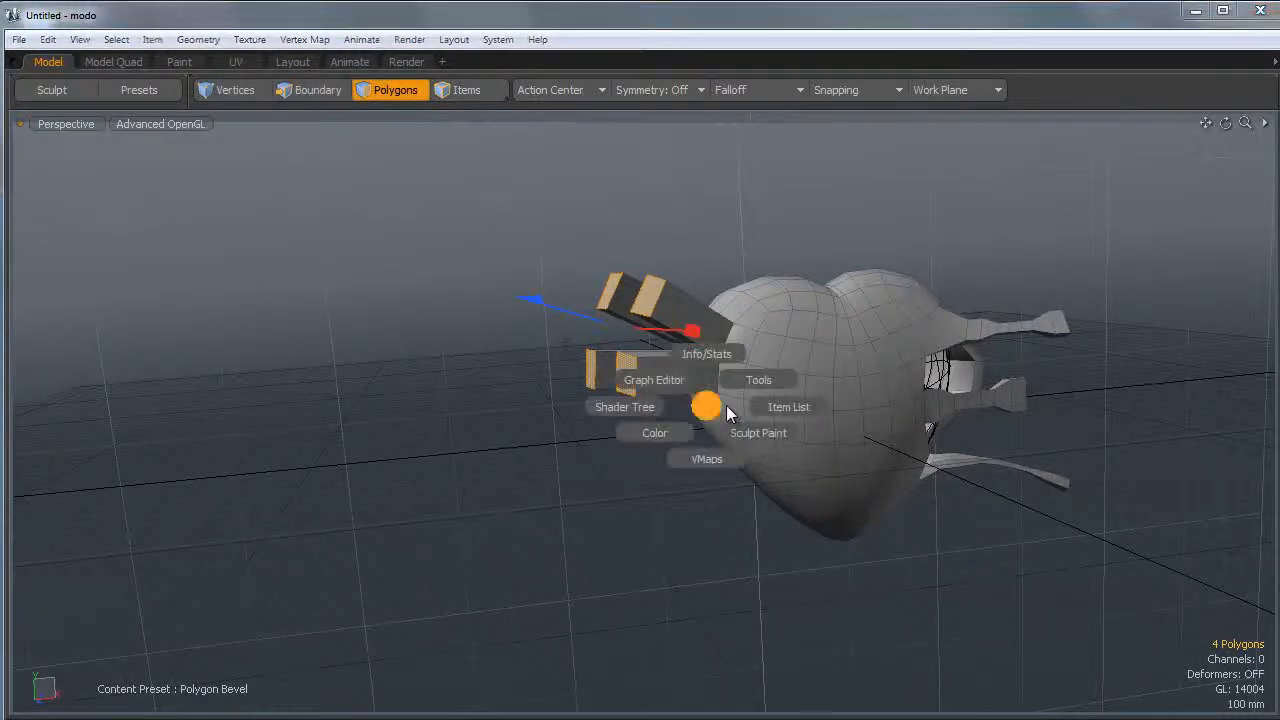
left_click(809, 409)
key("ctrl+1")
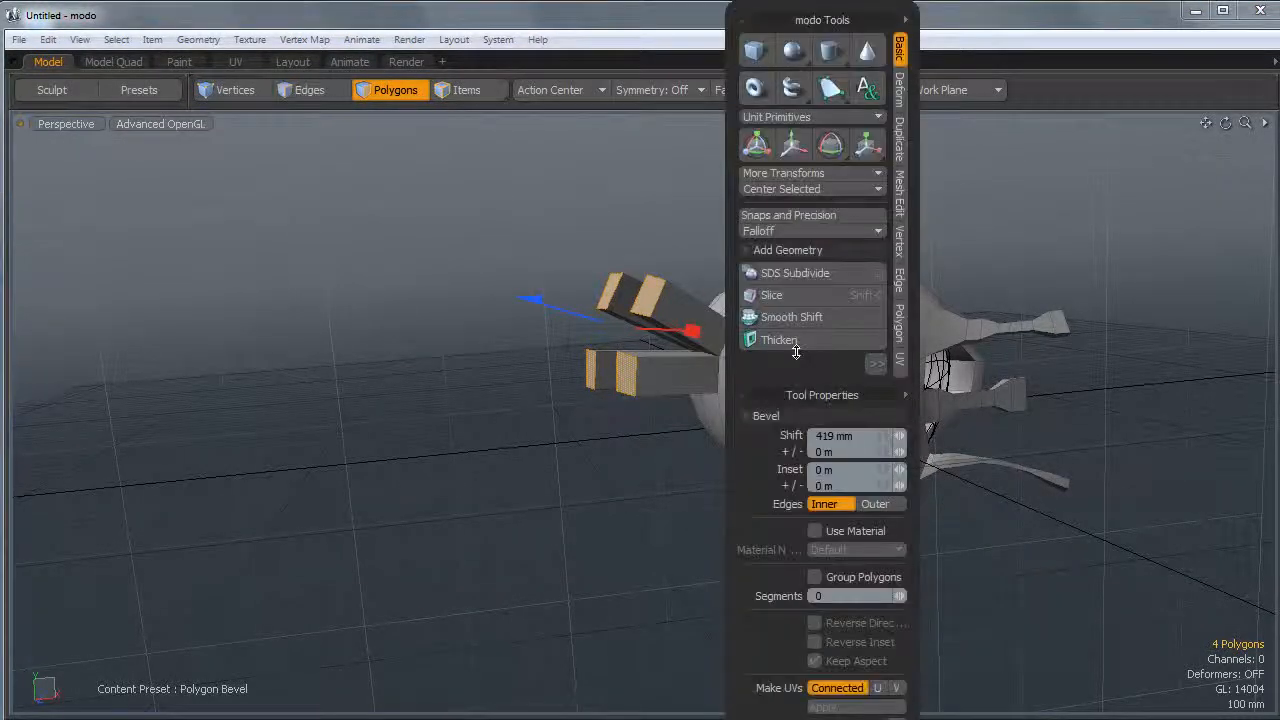
left_click(840, 577)
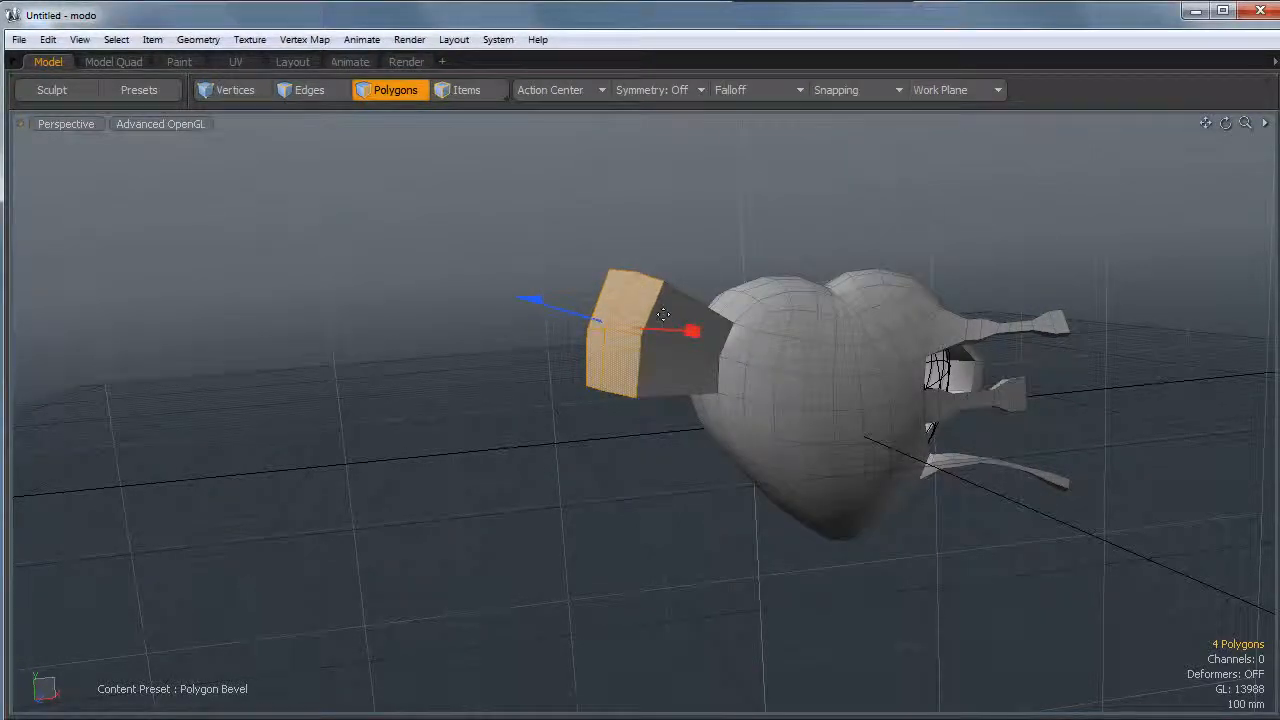
left_click_drag(566, 301, 657, 338)
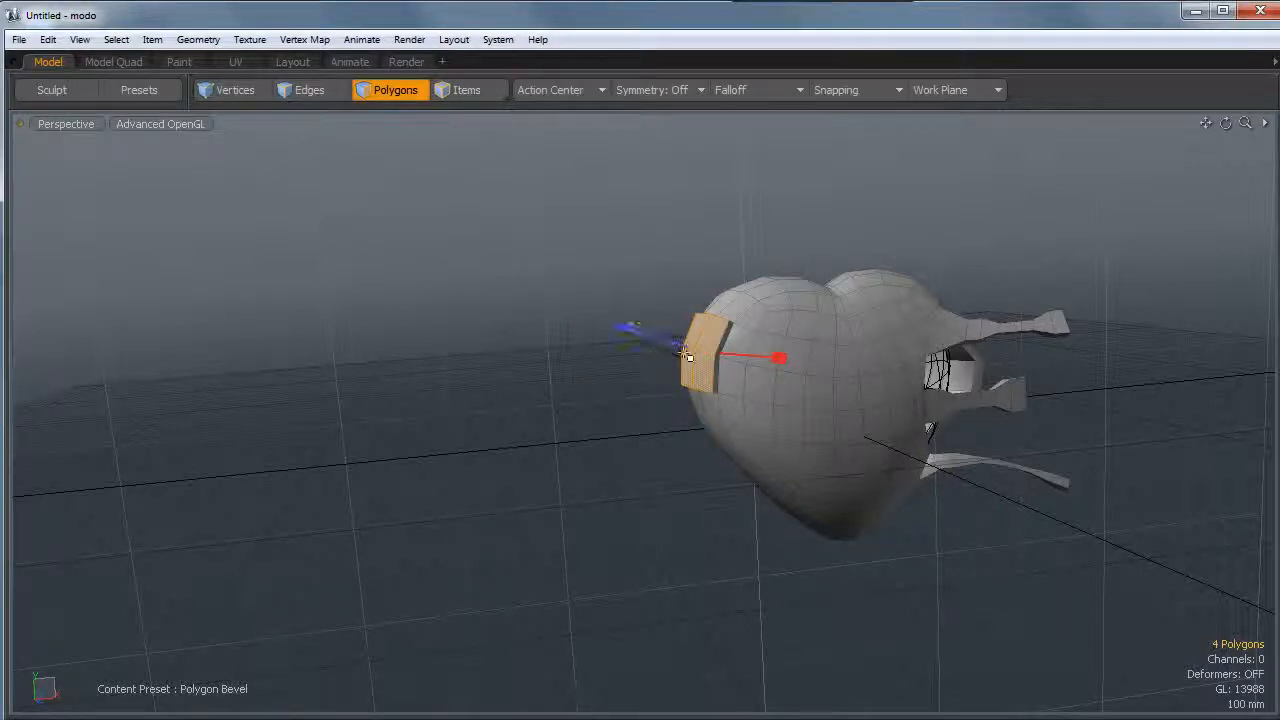
Move the raised block's end polygons far out from the heart to stretch it into a long strand
key("w")
left_click_drag(787, 261, 194, 326)
key("q")
Try to loop slice the long strand with its side and end polygons all selected
key("bracketright")
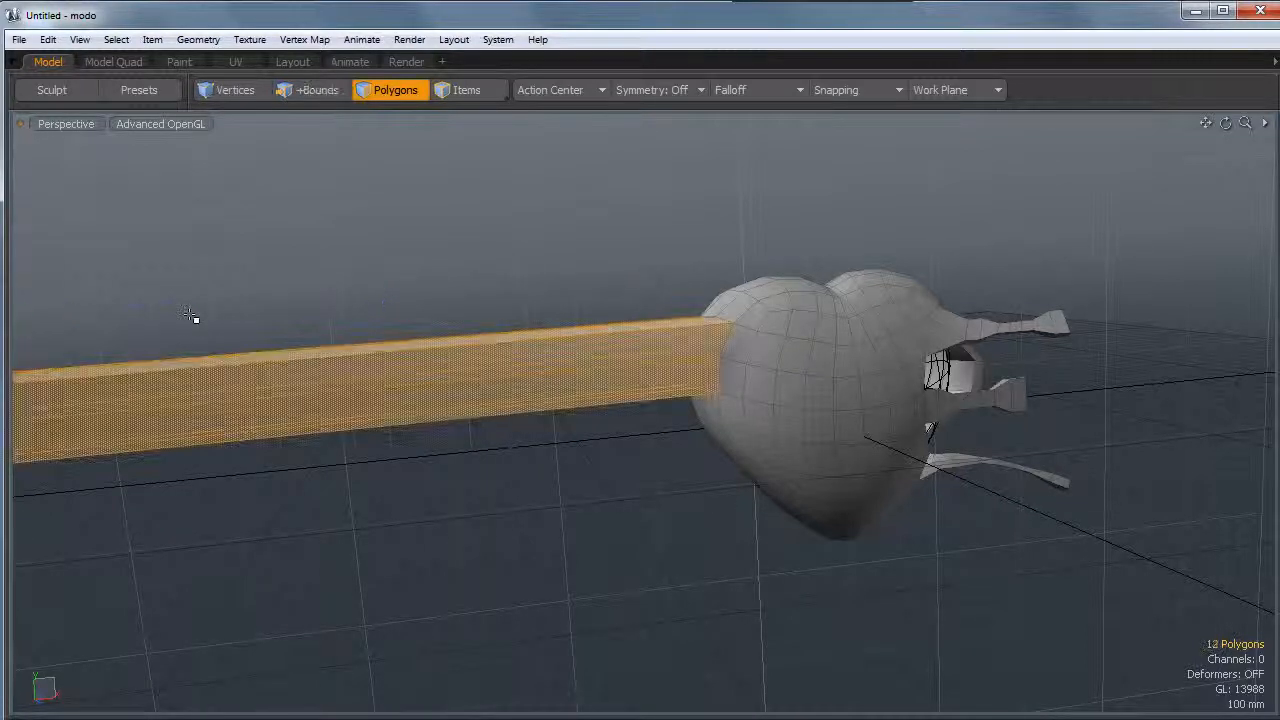
key("alt+c")
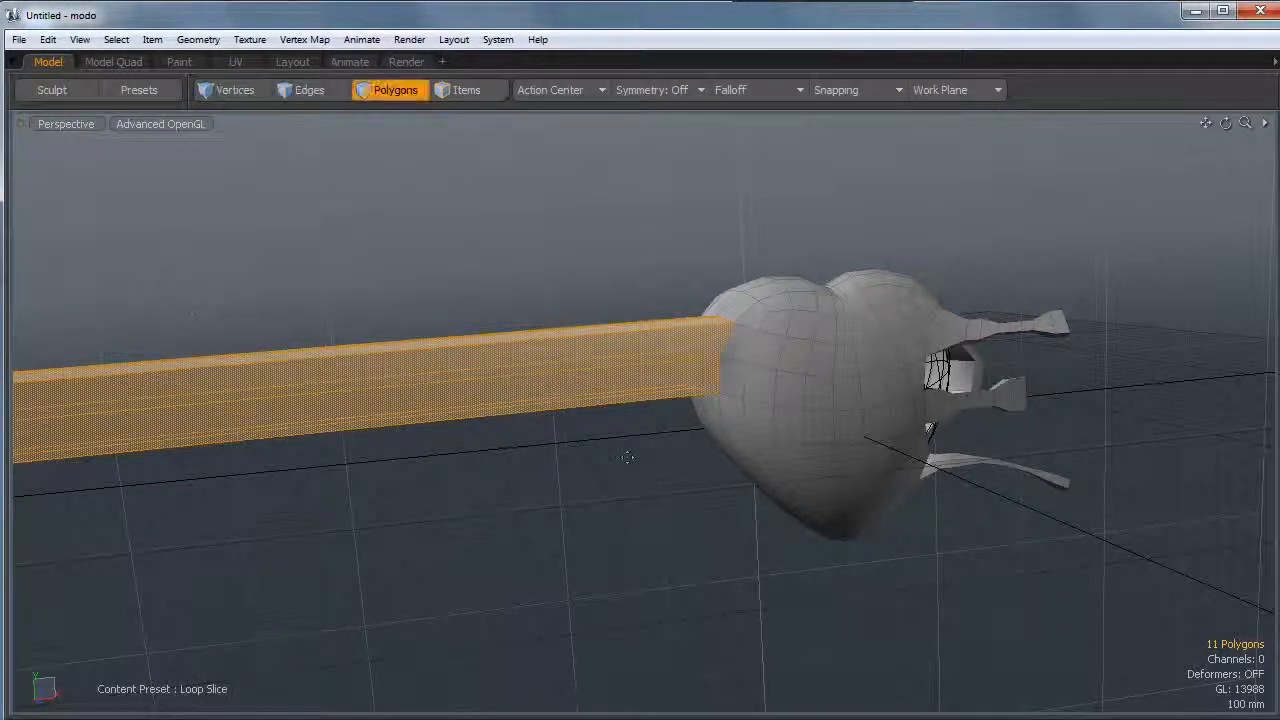
left_click(625, 464)
key("ctrl+z")
Select the two long polygons on the strand's front side and loop slice the strand crosswise with six cuts
key("q")
left_click(508, 376)
double_click(515, 372)
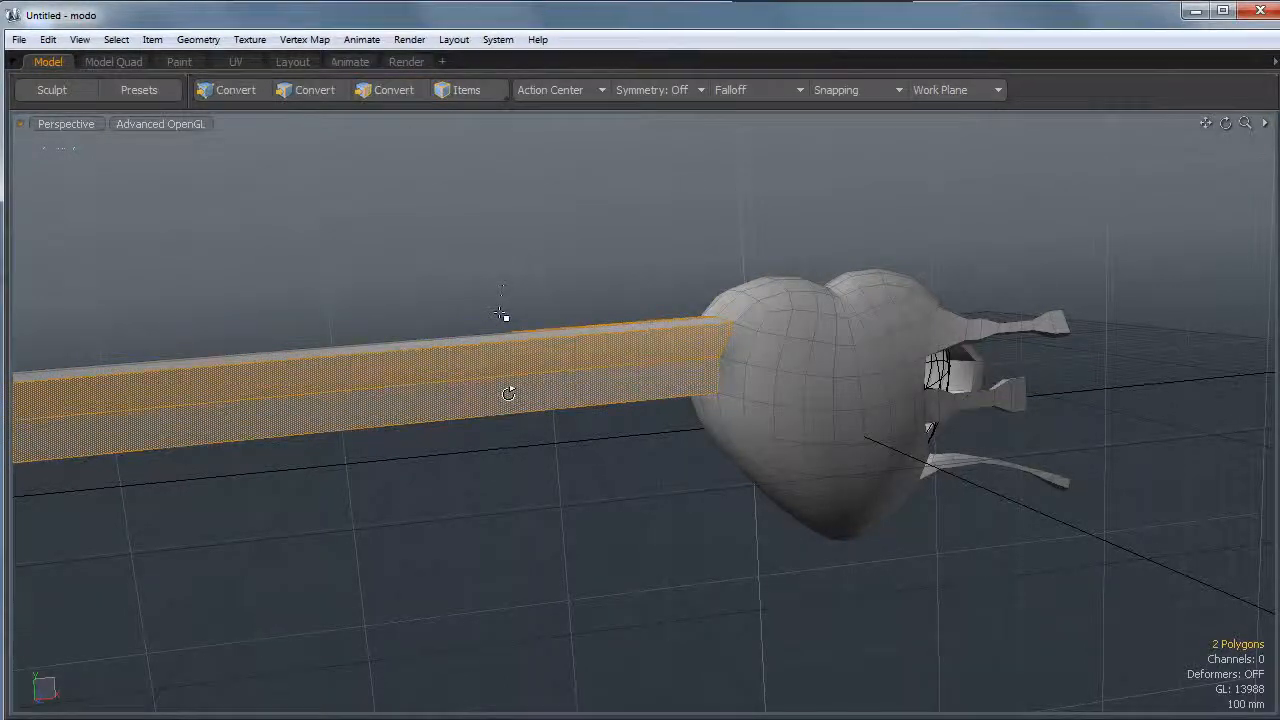
key("alt+c")
left_click_drag(520, 415, 606, 439, "alt+shift")
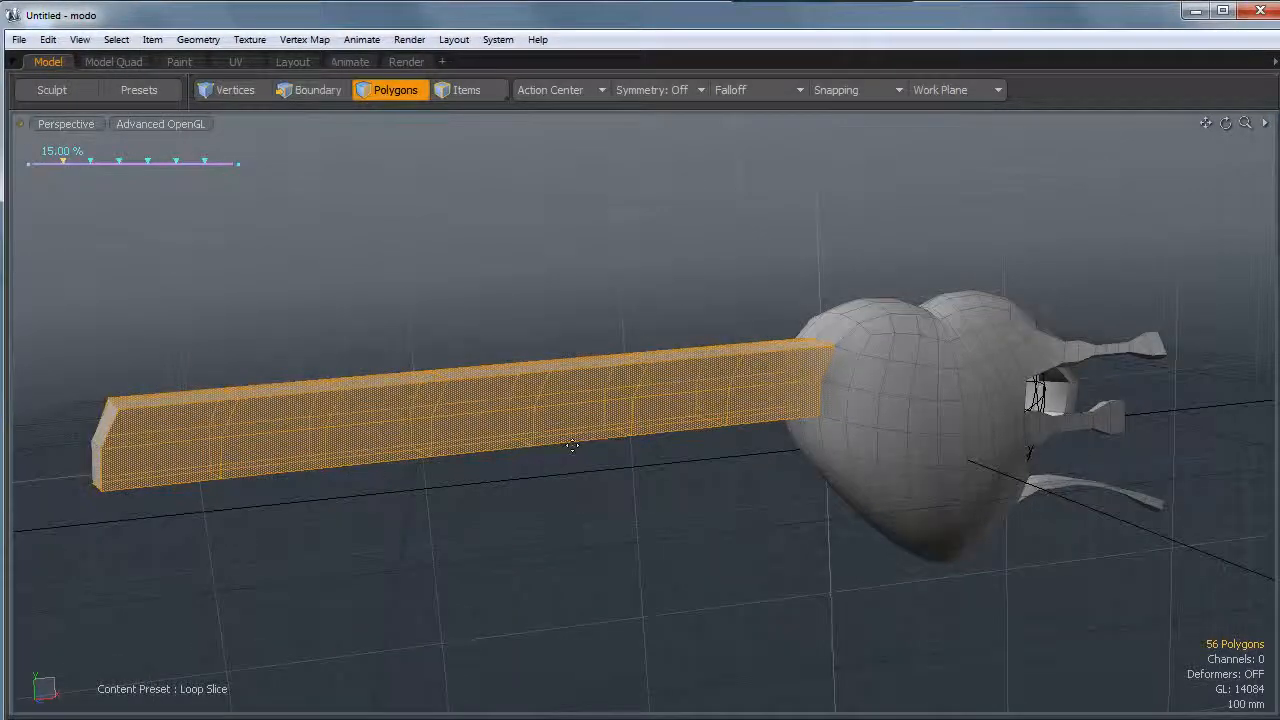
Increase the Loop Slice count to 20 evenly spaced cuts along the long strand, and deselect everything
key("ctrl+2")
left_click(657, 404)
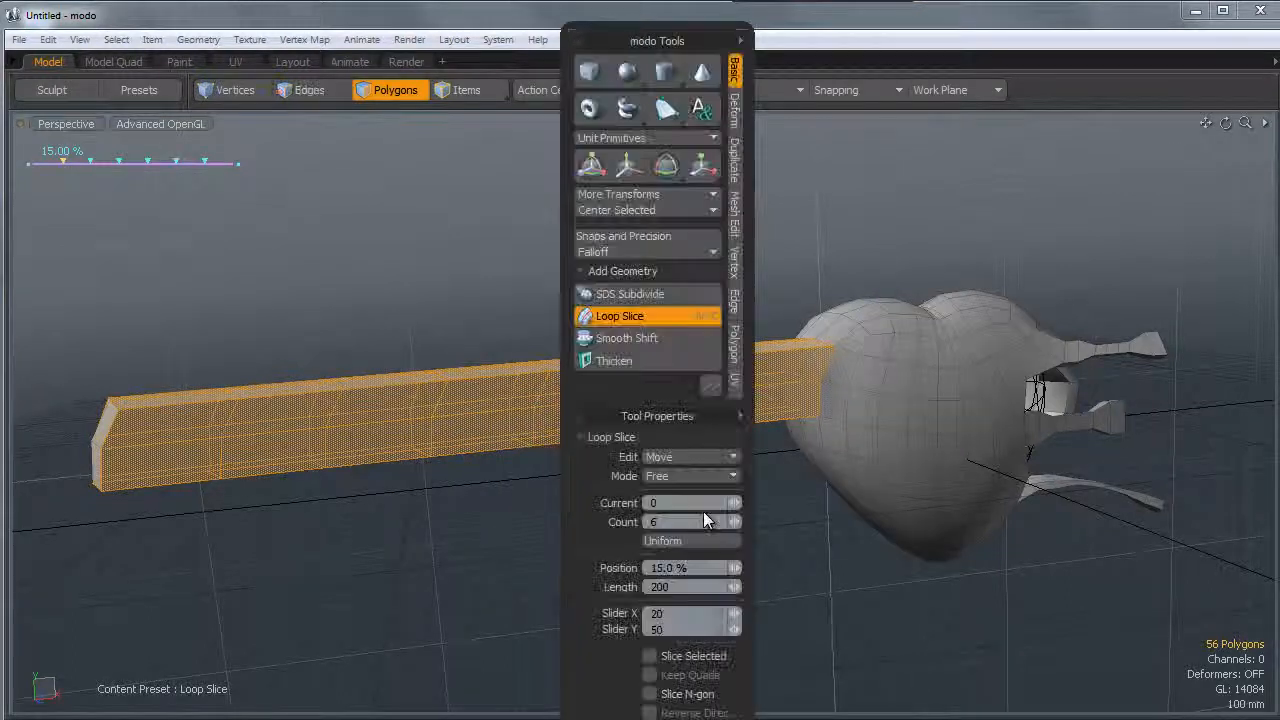
left_click_drag(724, 517, 754, 517)
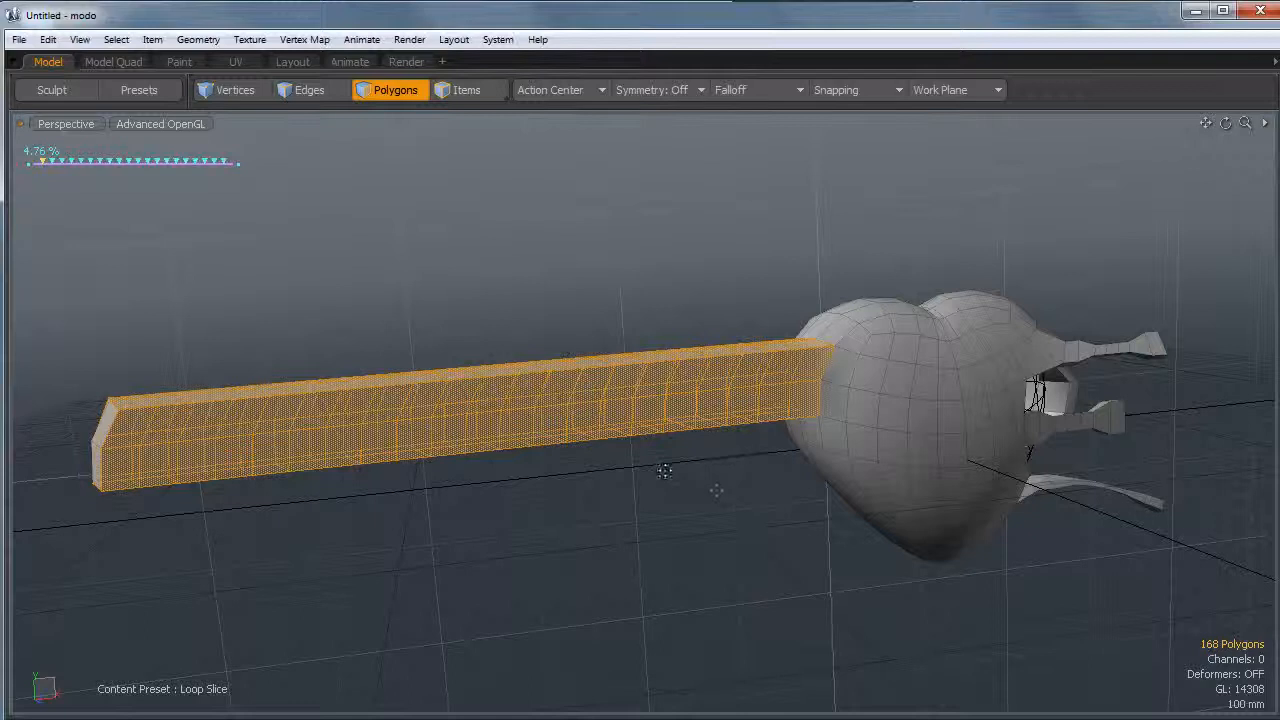
key("space")
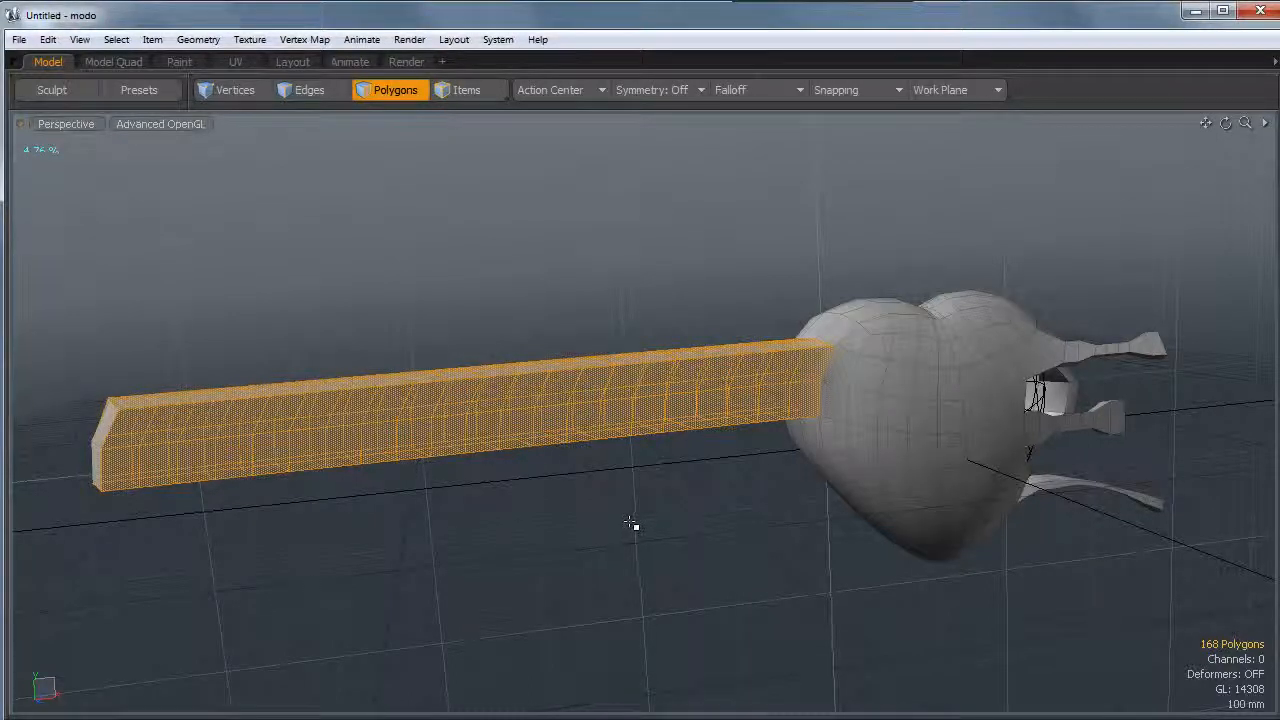
mouse_move(631, 526)
left_mouse_down("alt")
mouse_move(589, 506)
mouse_move(560, 517)
mouse_move(723, 506)
mouse_move(640, 449)
mouse_move(905, 470)
mouse_move(870, 495)
left_mouse_up("alt")
left_click(723, 506)
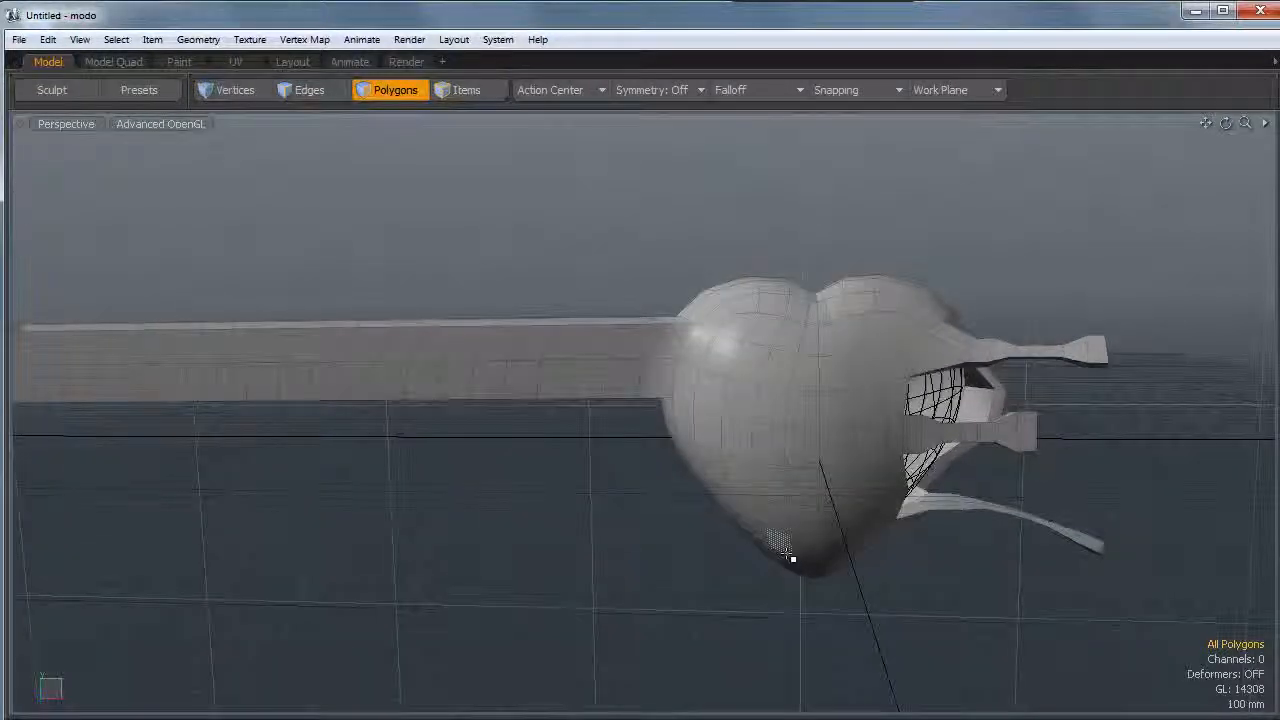